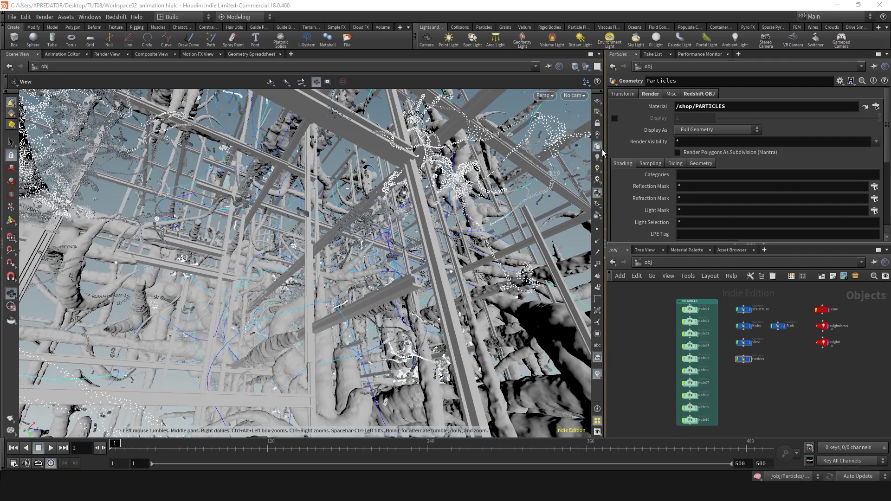
pyautogui.click(185, 19)
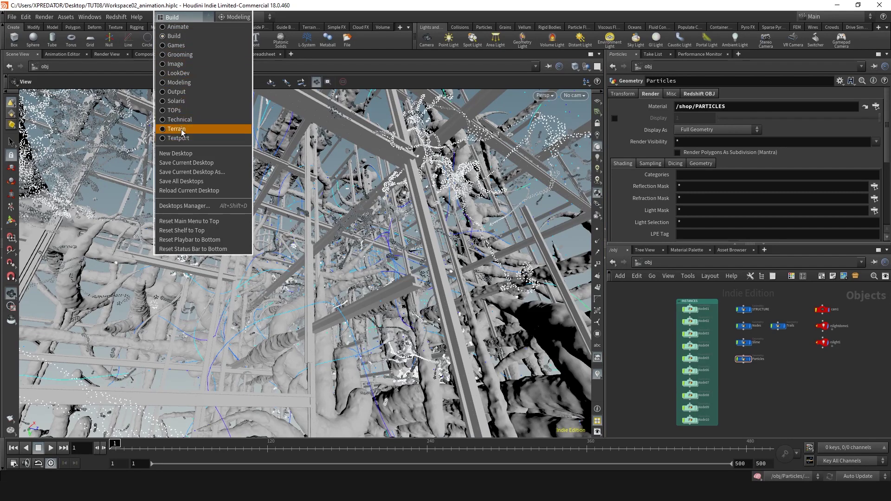
pyautogui.click(170, 27)
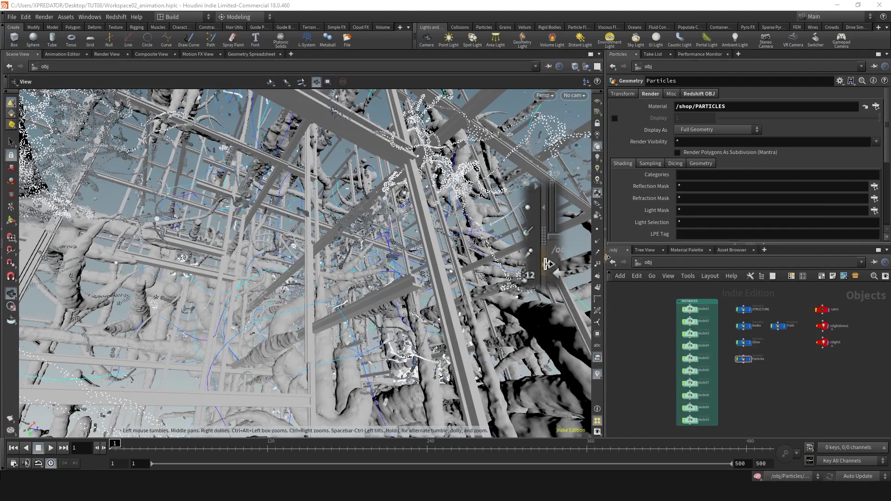
# Maximize the scene view pane and restore it to its normal size
pyautogui.hotkey('ctrl', 'b')
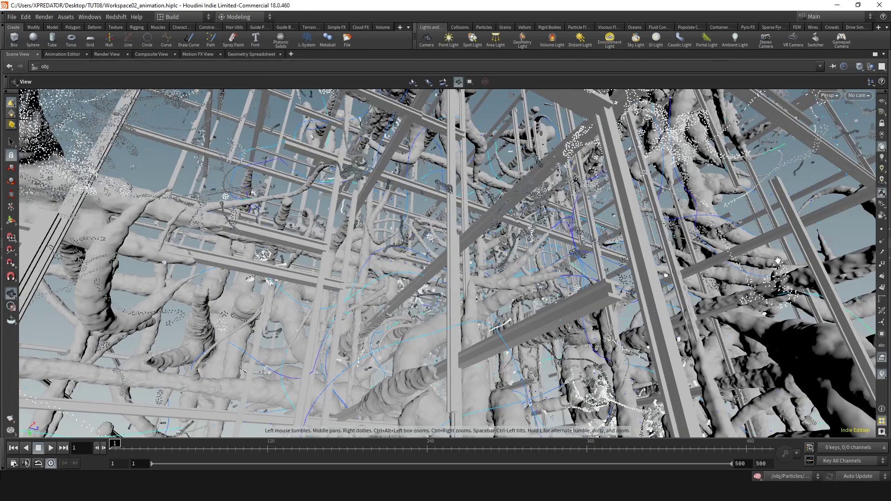
pyautogui.hotkey('ctrl', 'b')
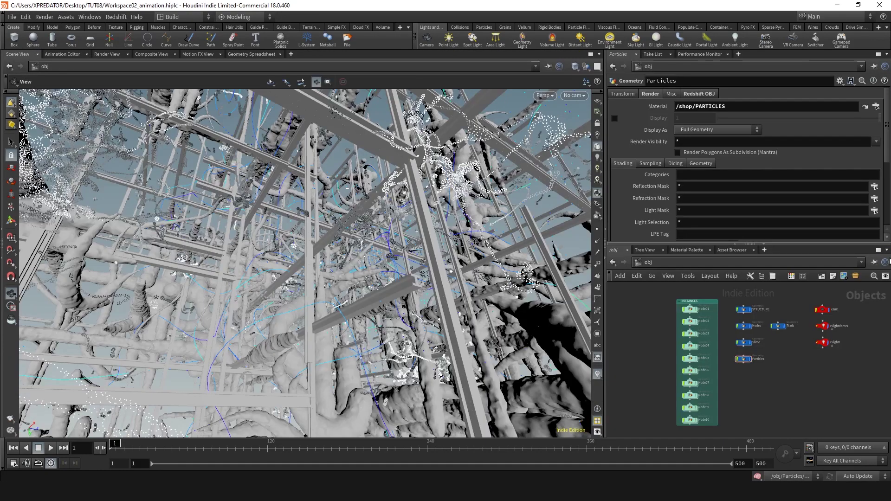
pyautogui.click(751, 244)
pyautogui.click(750, 244)
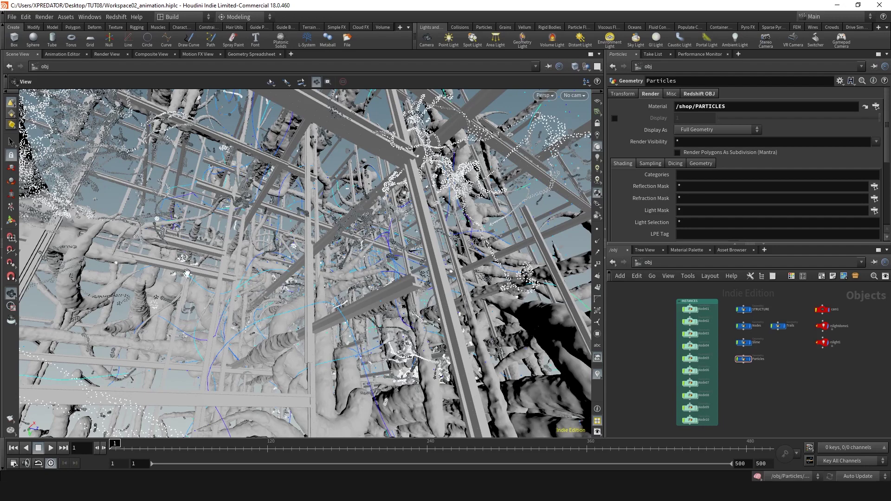
# Split the scene view pane into top and bottom panes and make the upper one taller than the lower
pyautogui.click(598, 54)
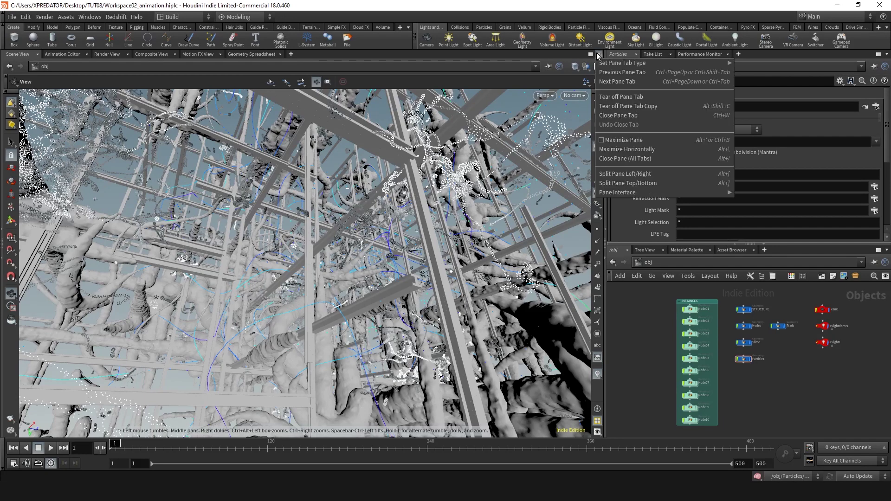
pyautogui.click(619, 184)
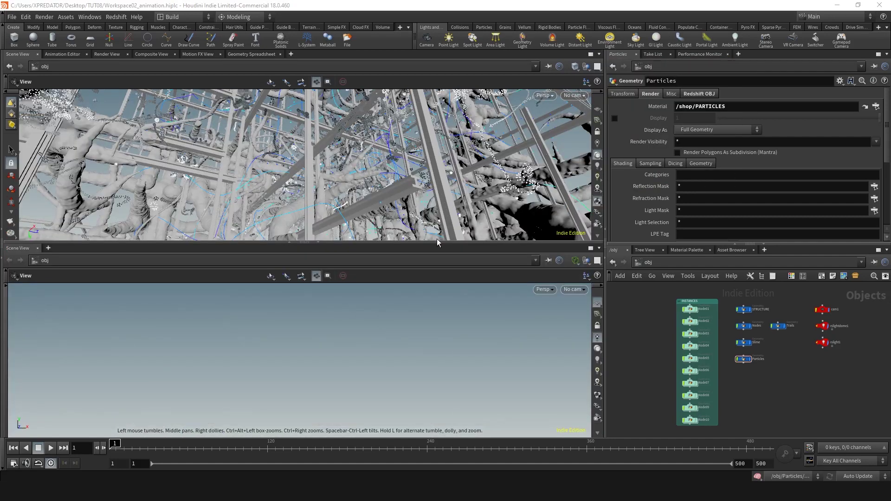
pyautogui.moveTo(356, 242); pyautogui.dragTo(355, 306)
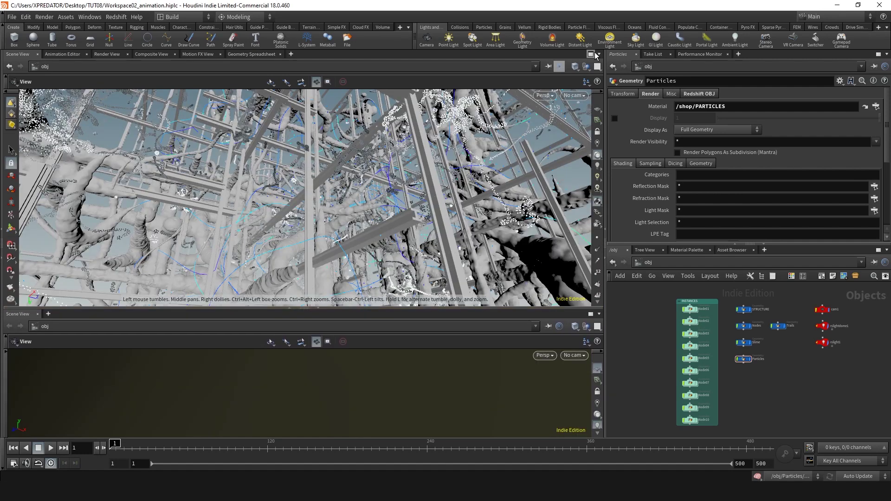
# Tear off a copy of the upper scene view as a floating window and move it out of the way
pyautogui.click(598, 54)
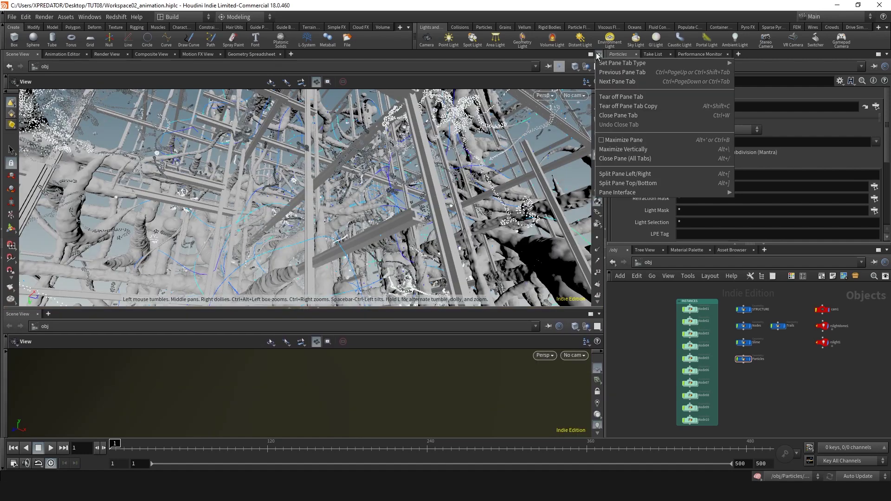
pyautogui.click(609, 107)
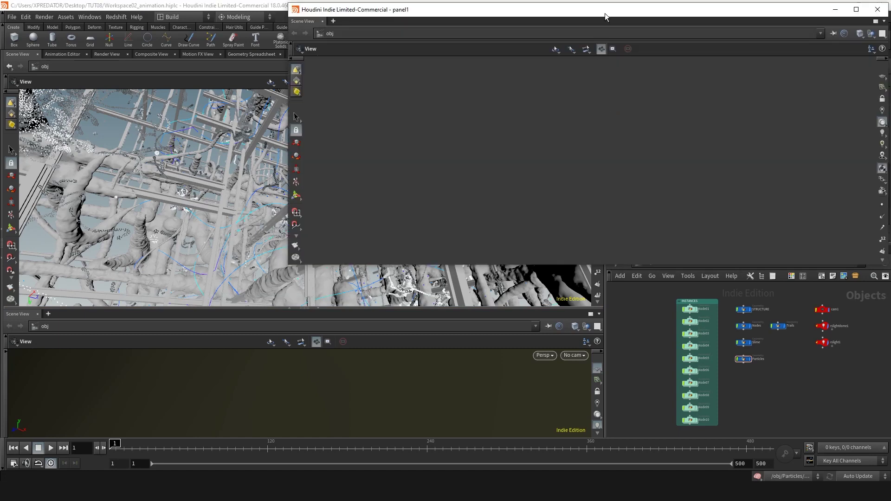
pyautogui.moveTo(605, 13)
pyautogui.mouseDown()
pyautogui.moveTo(499, 93)
pyautogui.moveTo(519, 4)
pyautogui.mouseUp()
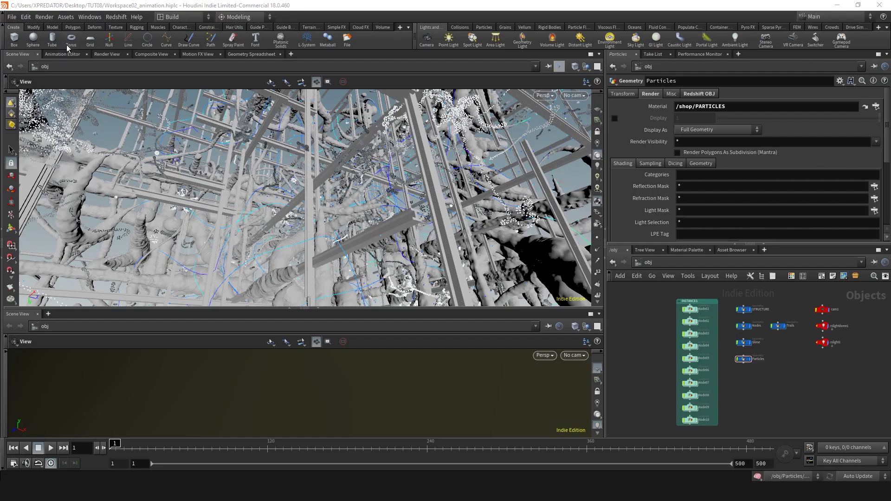
# Look through the animation editor, composite and Motion FX views, and return to the scene view
pyautogui.click(105, 54)
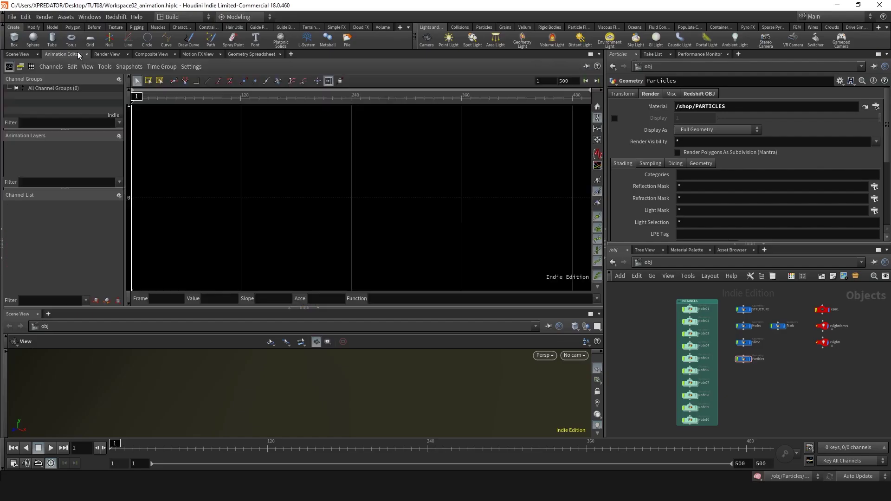
pyautogui.click(147, 54)
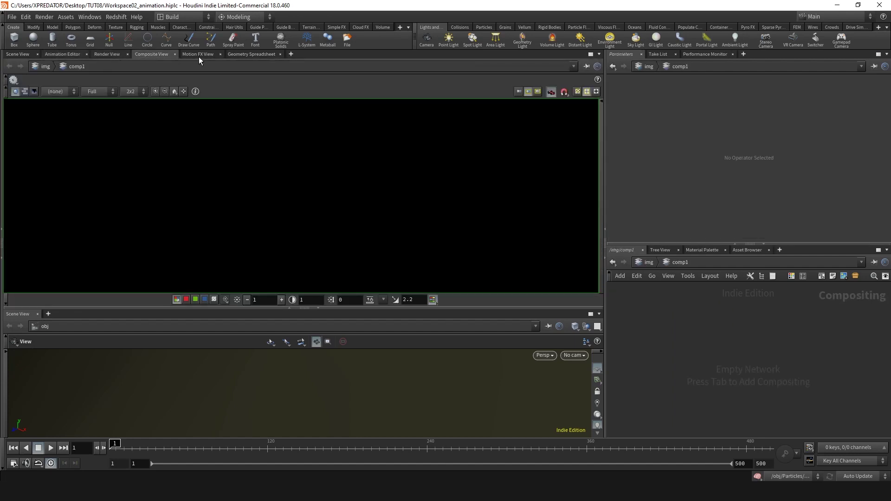
pyautogui.click(199, 55)
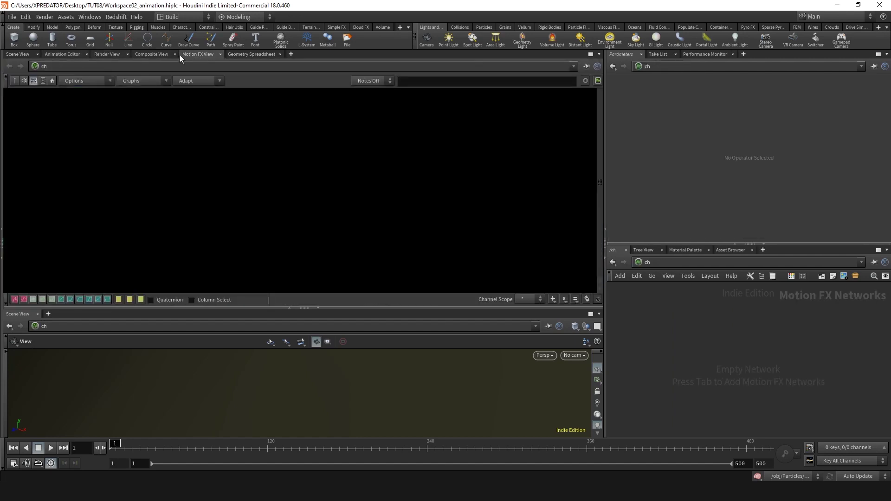
pyautogui.click(18, 54)
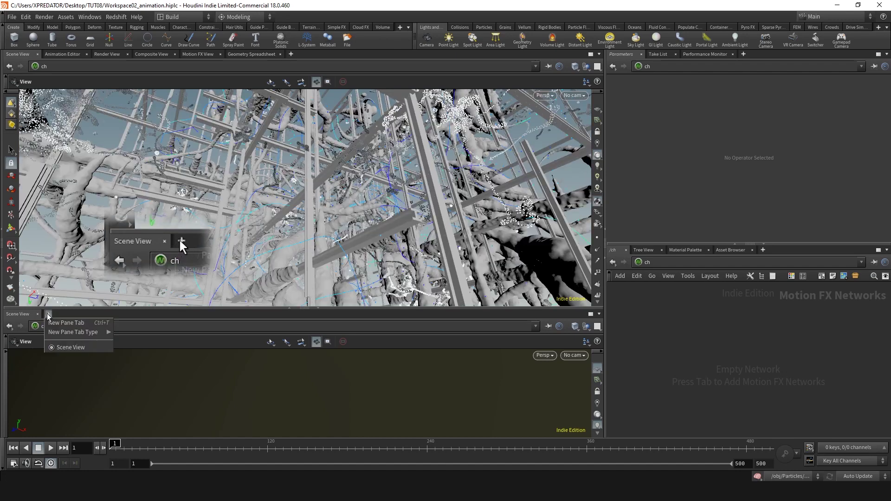
# Add a Geometry Spreadsheet to the lower pane and check it against the Nodes object's network, returning to object level
pyautogui.click(48, 314)
pyautogui.moveTo(65, 333)
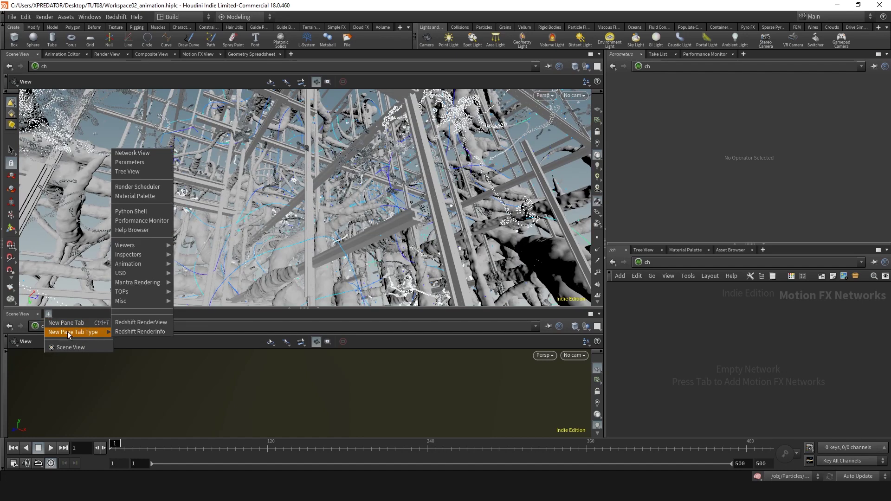
pyautogui.moveTo(132, 257)
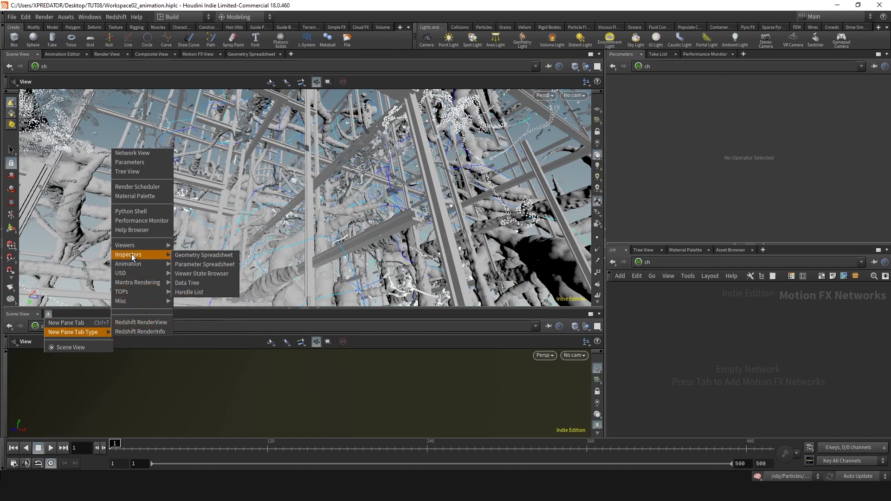
pyautogui.click(195, 257)
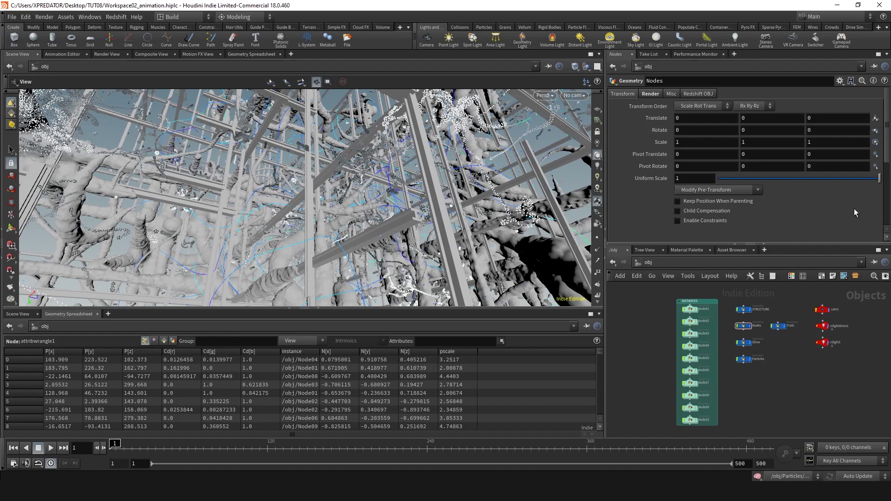
pyautogui.doubleClick(747, 327)
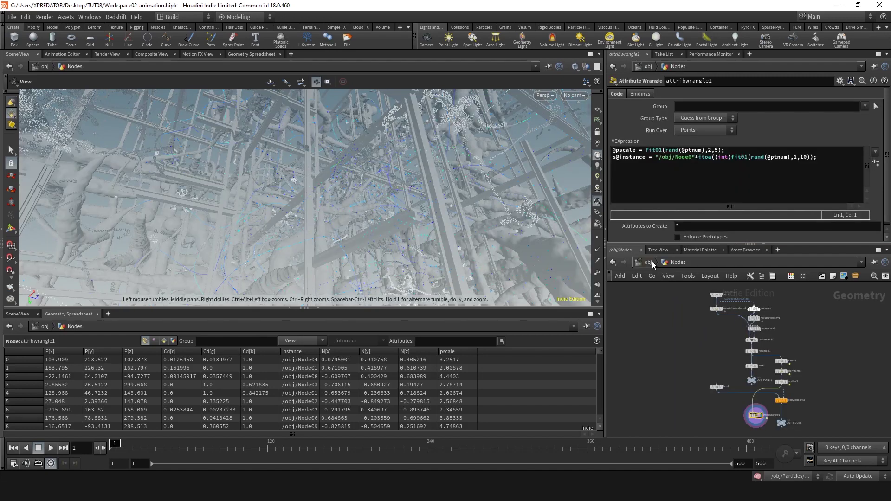
pyautogui.click(648, 262)
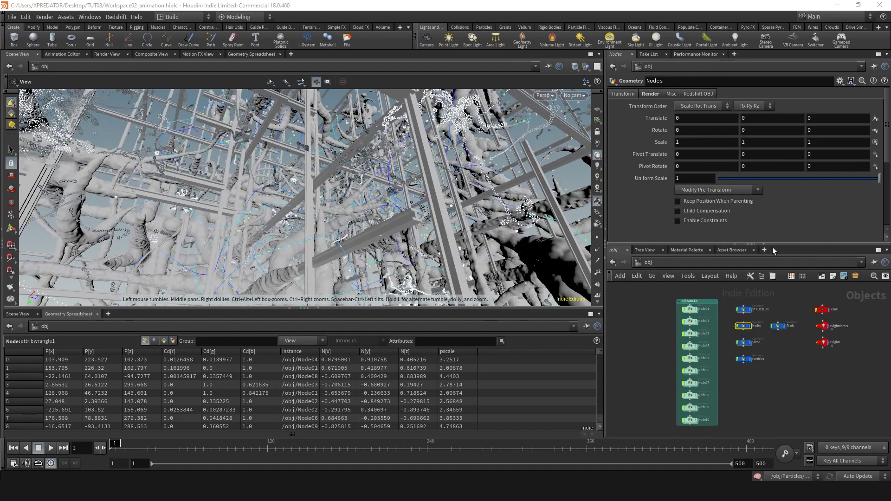
# Split the parameters pane and the network pane each into side-by-side halves, and widen them by narrowing the scene view
pyautogui.click(886, 54)
pyautogui.click(789, 174)
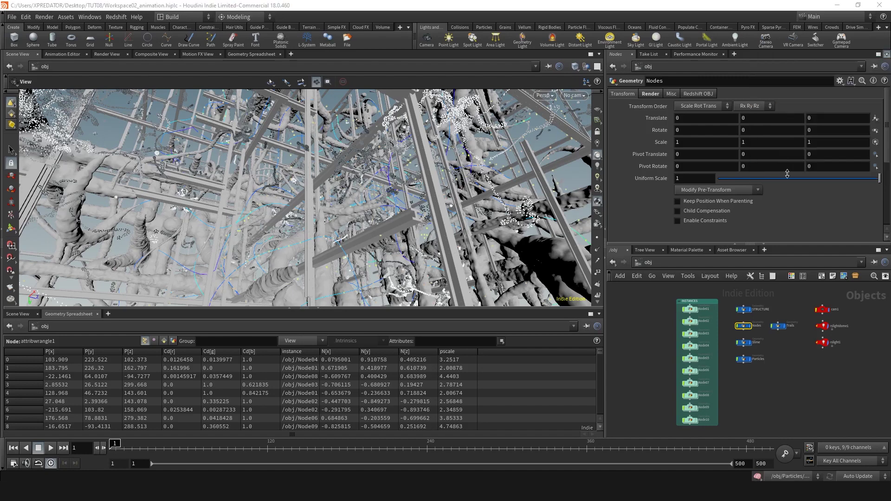
pyautogui.click(887, 257)
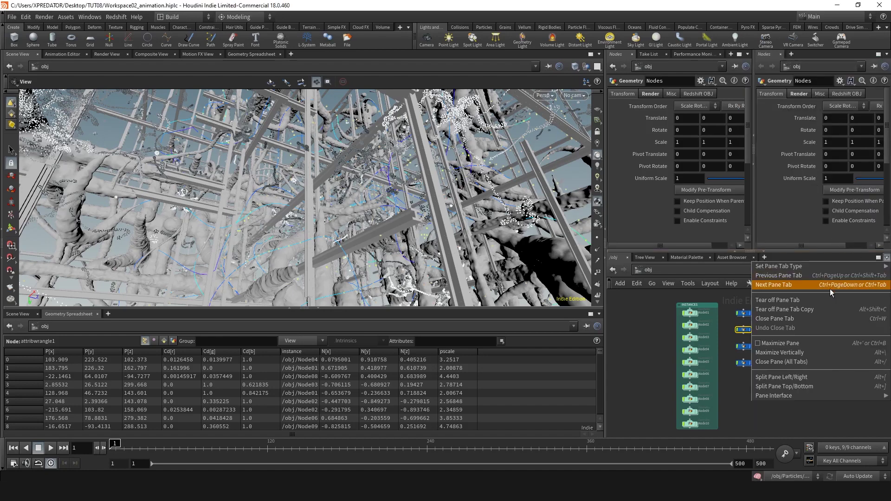
pyautogui.click(794, 377)
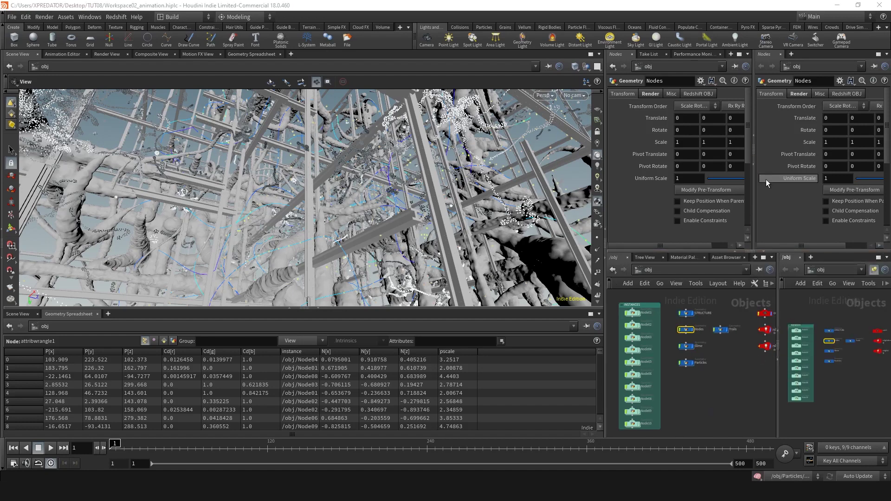
pyautogui.moveTo(605, 208); pyautogui.dragTo(411, 192)
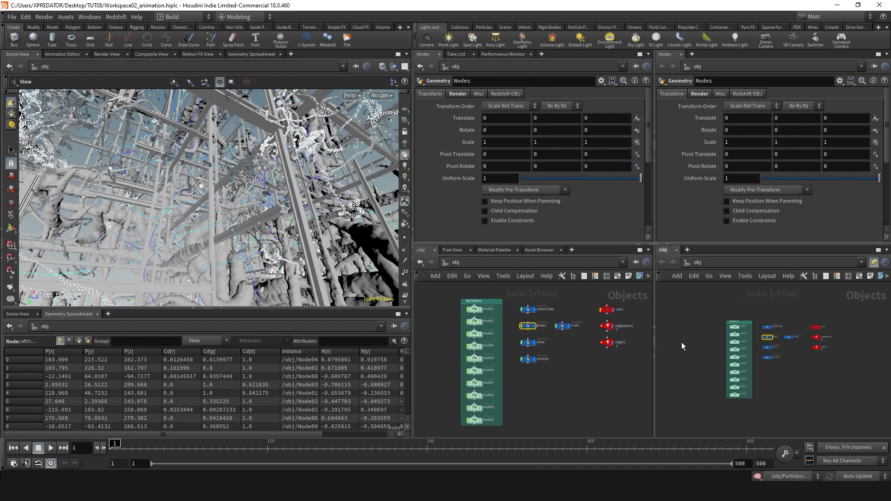
# Browse the Nodes and Node02 networks in the second network pane, view Node02's file node, and return to object level
pyautogui.click(682, 342)
pyautogui.scroll(4, 759, 338)
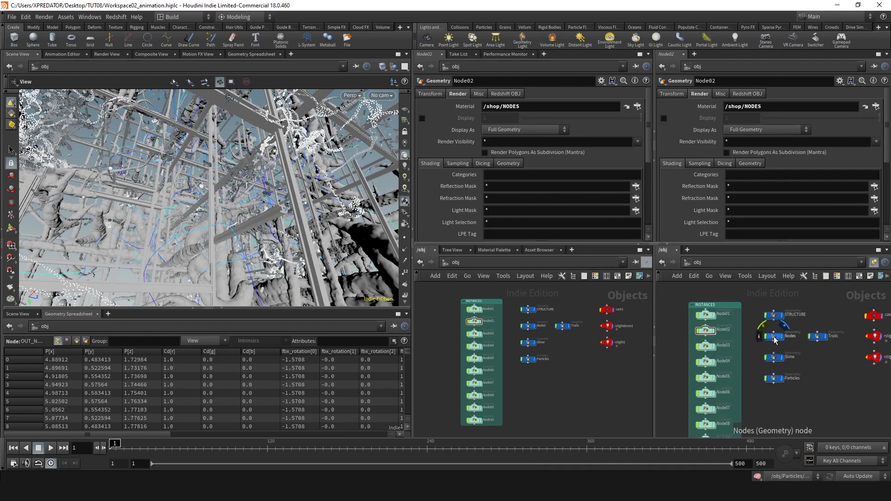
pyautogui.doubleClick(774, 337)
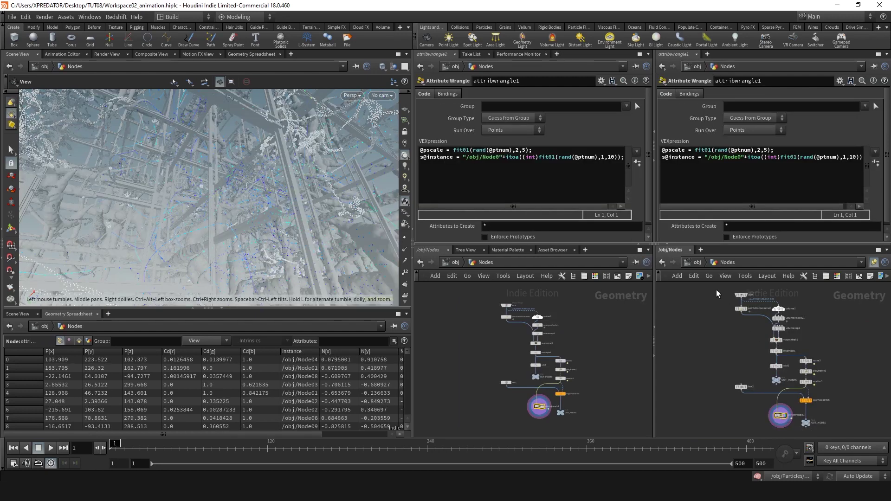
pyautogui.click(700, 263)
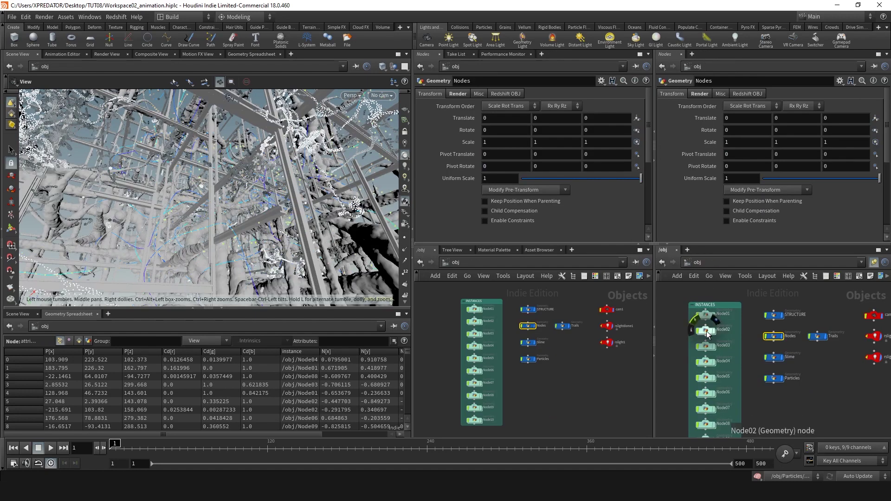
pyautogui.doubleClick(706, 331)
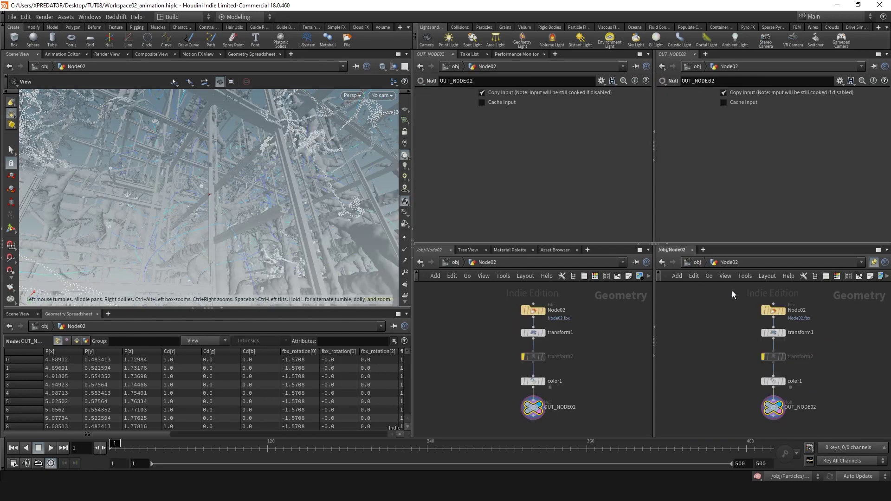
pyautogui.click(772, 311)
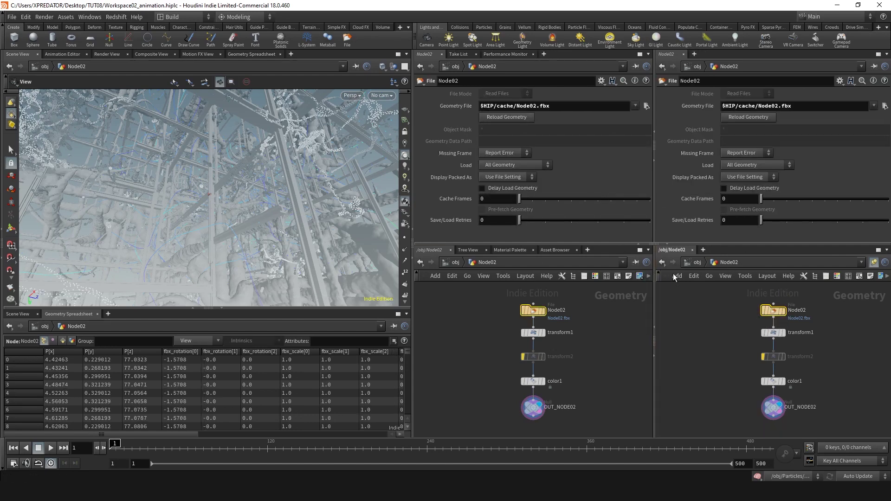
pyautogui.click(697, 262)
pyautogui.click(752, 342)
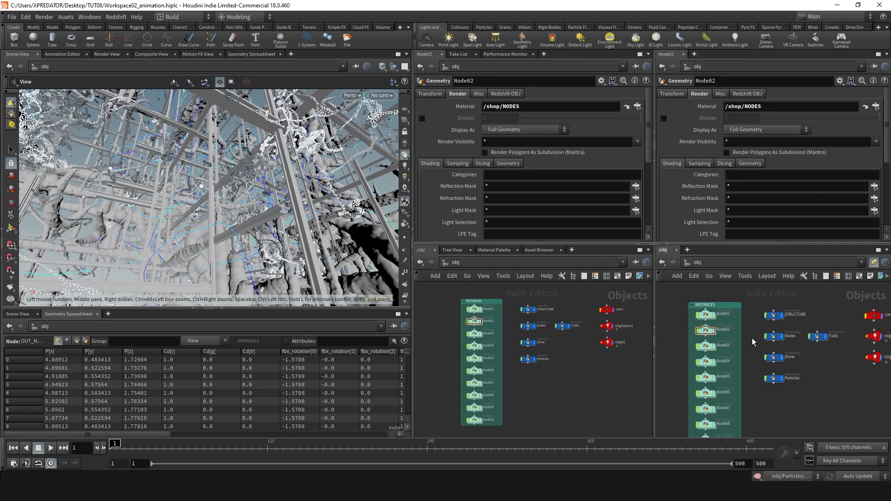
# Pin the first network pane and both parameter panes so they stop following the other panes
pyautogui.click(636, 262)
pyautogui.click(635, 66)
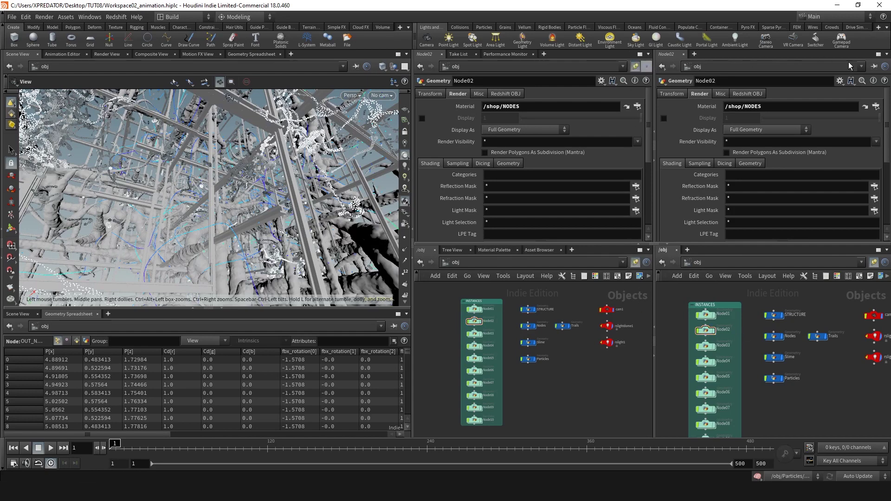
pyautogui.click(874, 66)
# Open Nodes in the second network pane and Node04 in the first, selecting the Node04 file node and volumetrail1
pyautogui.doubleClick(773, 336)
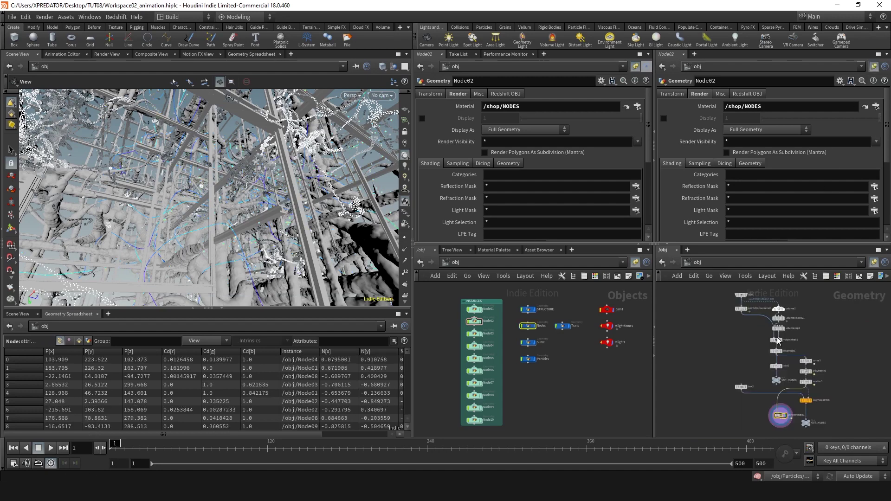
pyautogui.doubleClick(474, 345)
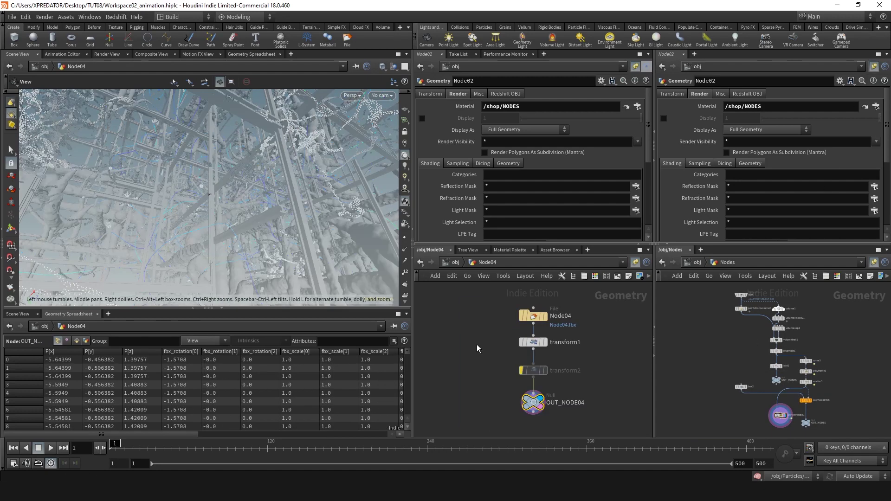
pyautogui.click(537, 319)
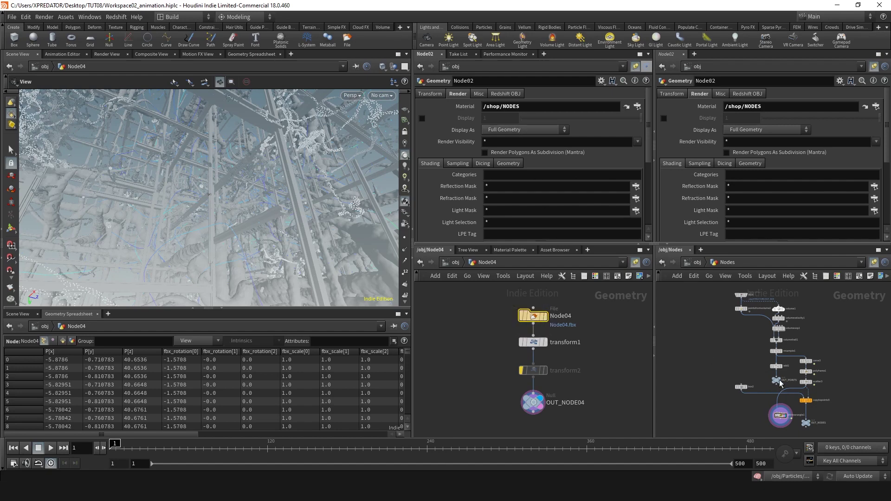
pyautogui.scroll(5, 773, 341)
pyautogui.click(783, 342)
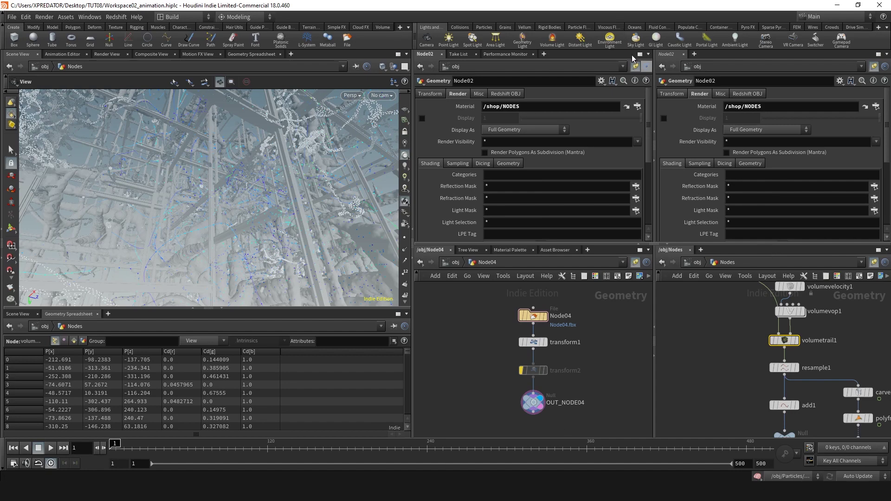
# Unpin both parameter panes, and link the first parameter pane and the first network pane to group 1, checking with volumevelocity1
pyautogui.click(645, 66)
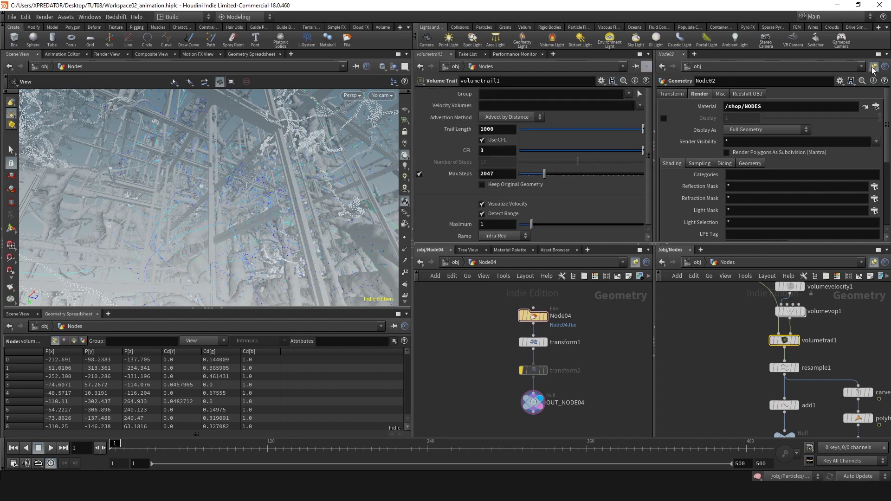
pyautogui.click(873, 66)
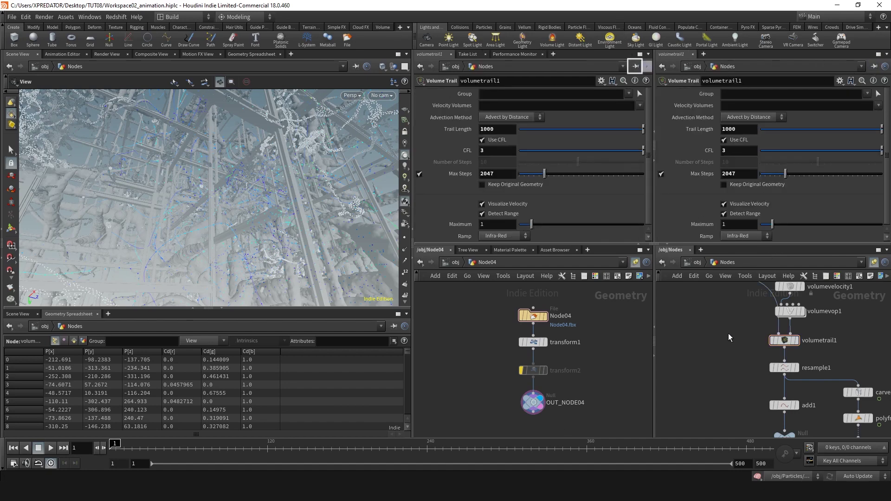
pyautogui.rightClick(636, 67)
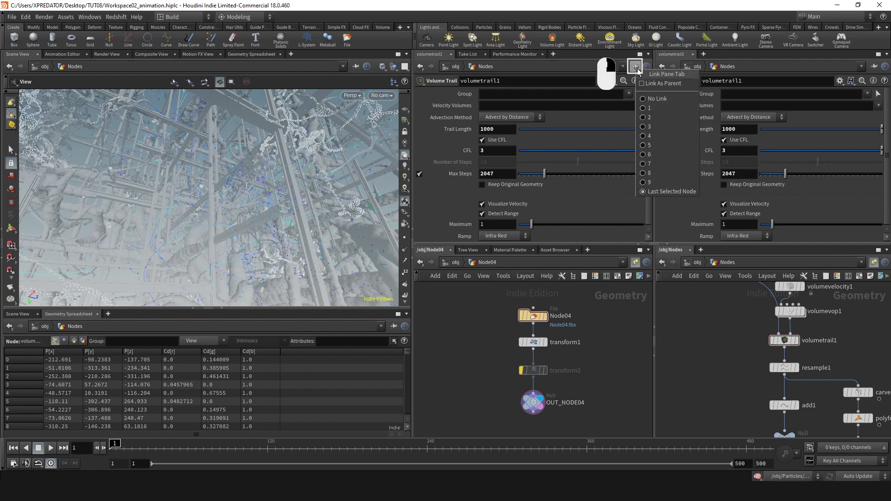
pyautogui.click(647, 109)
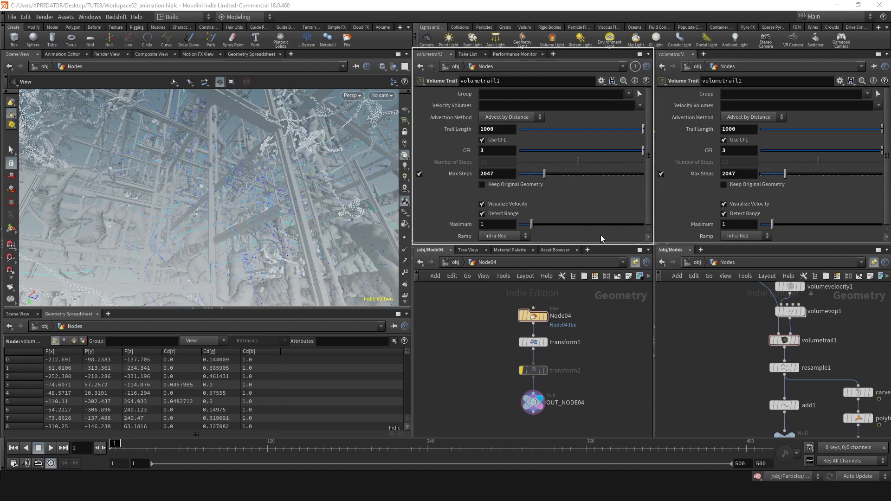
pyautogui.click(632, 262)
pyautogui.click(639, 302)
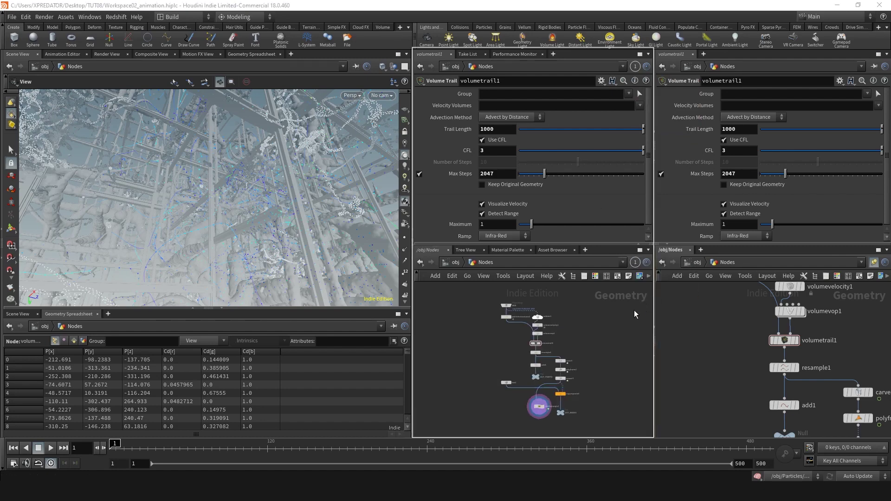
pyautogui.click(534, 326)
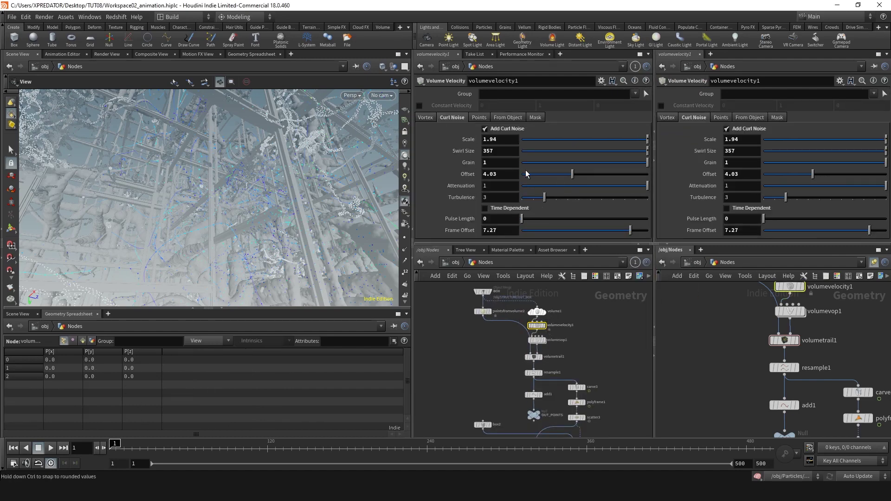
# Link the second parameter pane and the second network pane to group 2, and return that network to object level
pyautogui.click(875, 67)
pyautogui.click(857, 113)
pyautogui.click(874, 262)
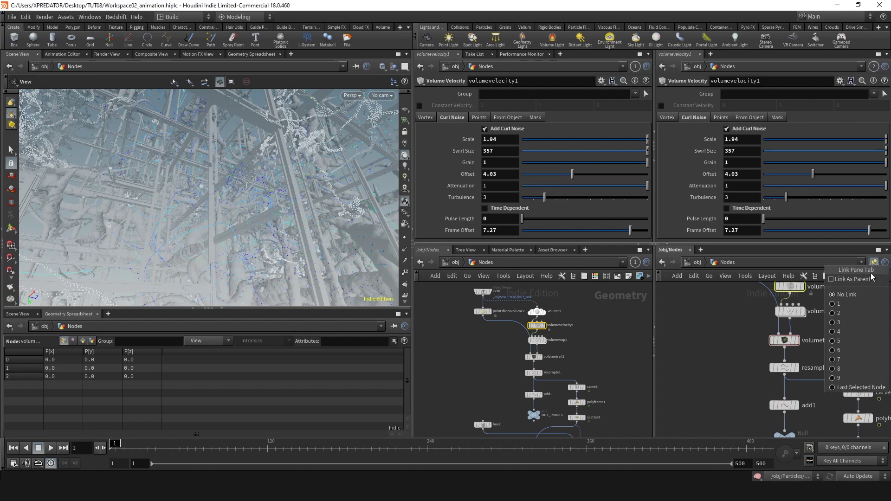
pyautogui.click(852, 309)
pyautogui.click(785, 341)
pyautogui.click(698, 262)
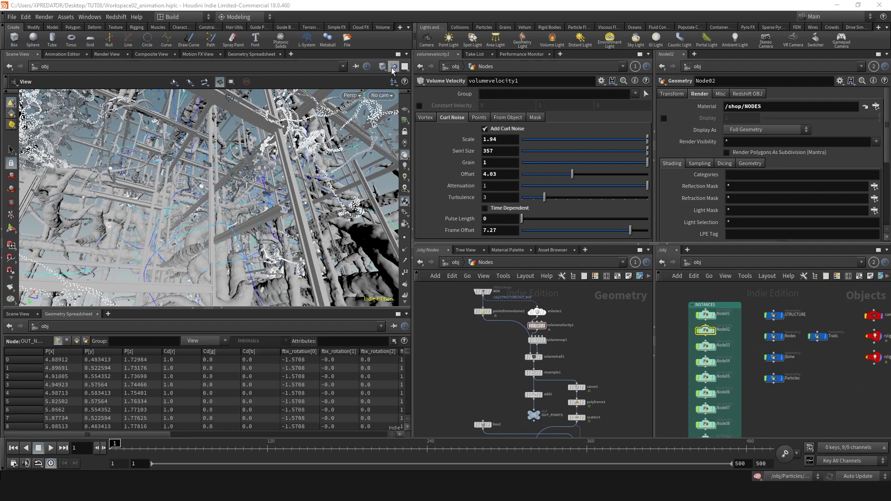
# Try linking the scene view to pane group 1
pyautogui.click(356, 66)
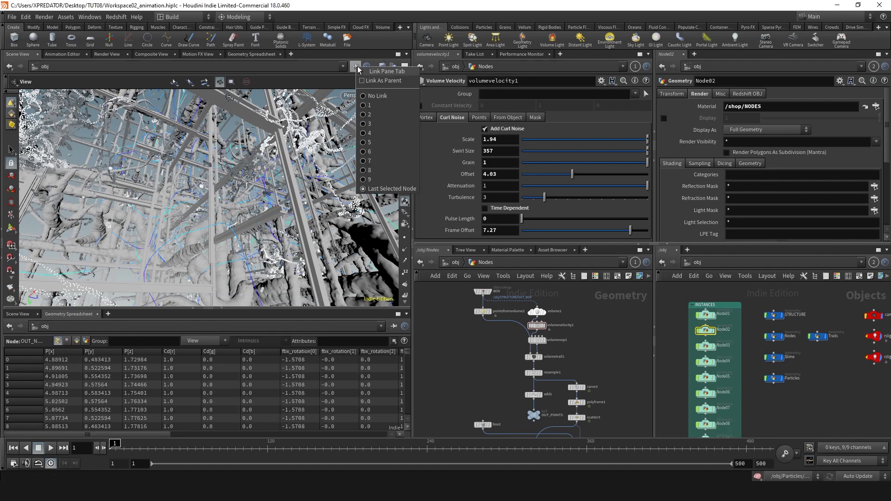
pyautogui.click(376, 105)
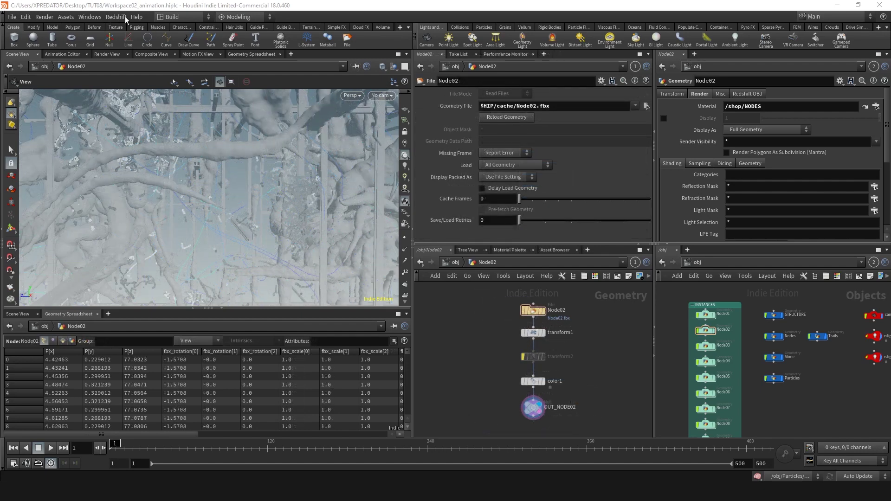
# Save the current layout as a new desktop named Custom Desktop01
pyautogui.click(181, 19)
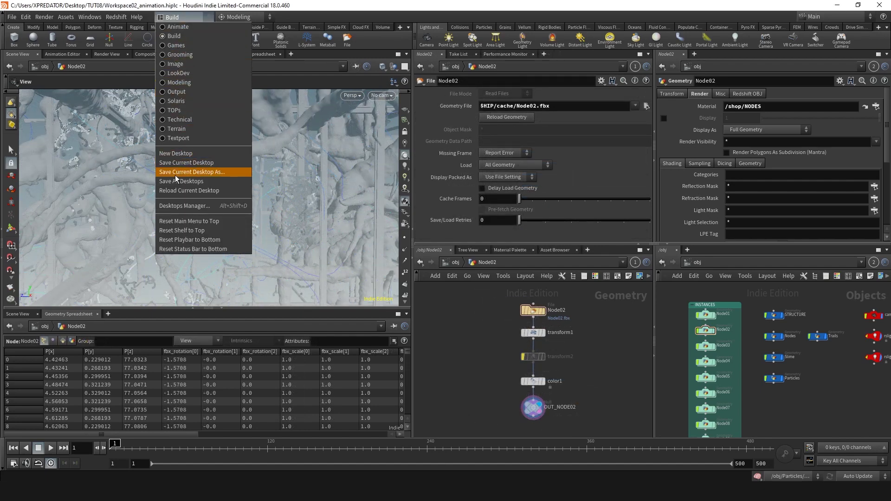
pyautogui.click(215, 172)
pyautogui.write('Custom Desktop01')
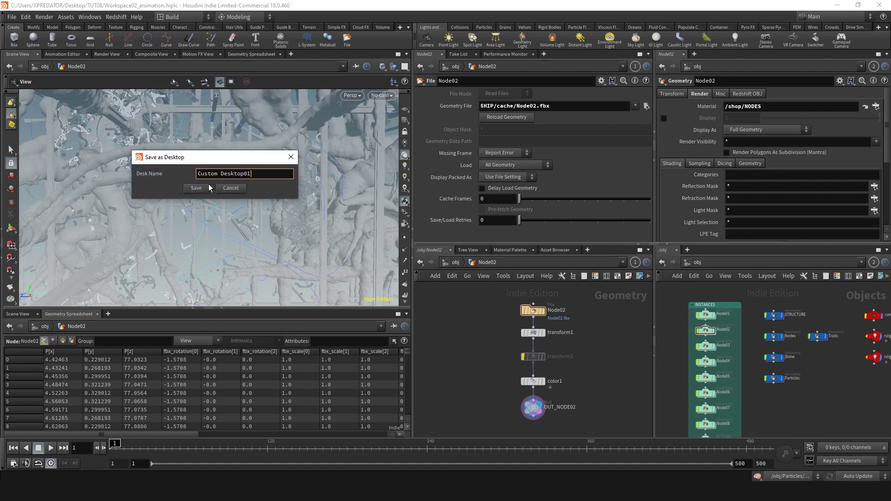
pyautogui.click(196, 188)
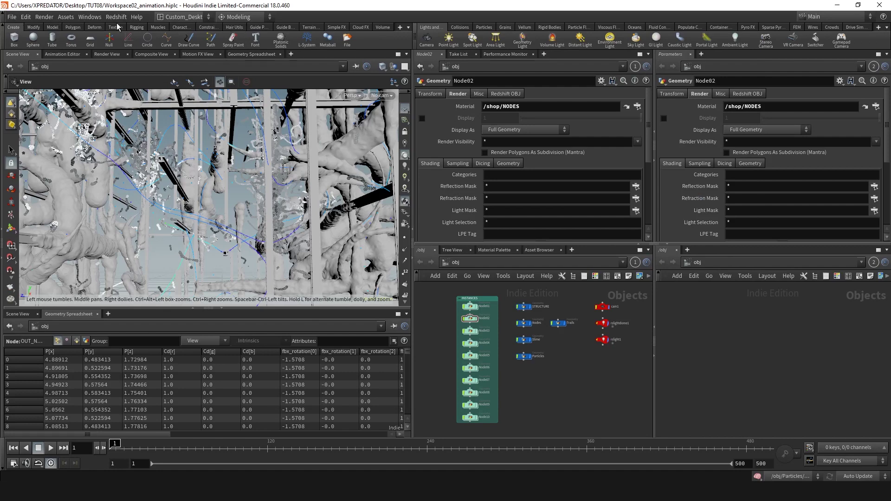
# Set the startup desktop to Custom_Desktop01 in the general user interface preferences and accept the change
pyautogui.click(26, 17)
pyautogui.moveTo(114, 96)
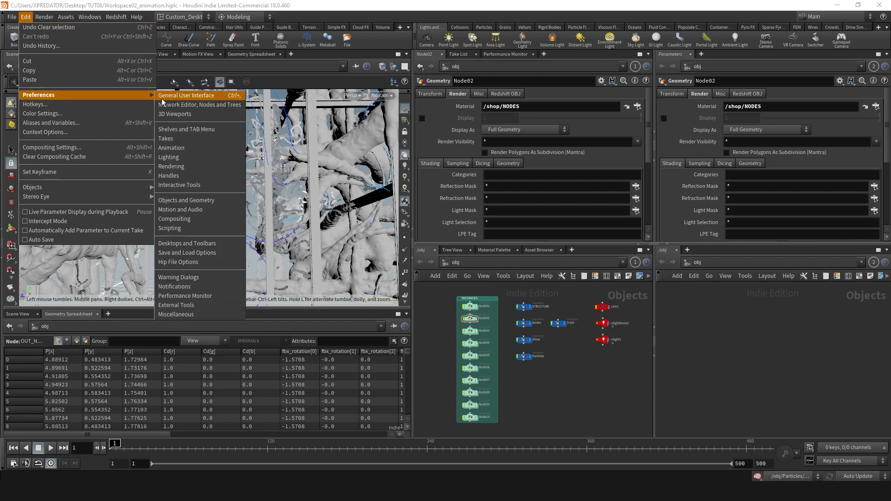
pyautogui.click(162, 99)
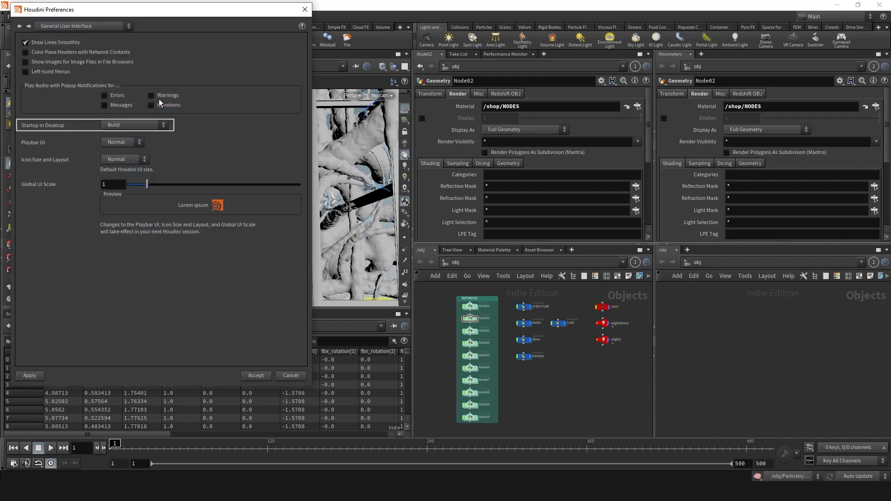
pyautogui.click(129, 126)
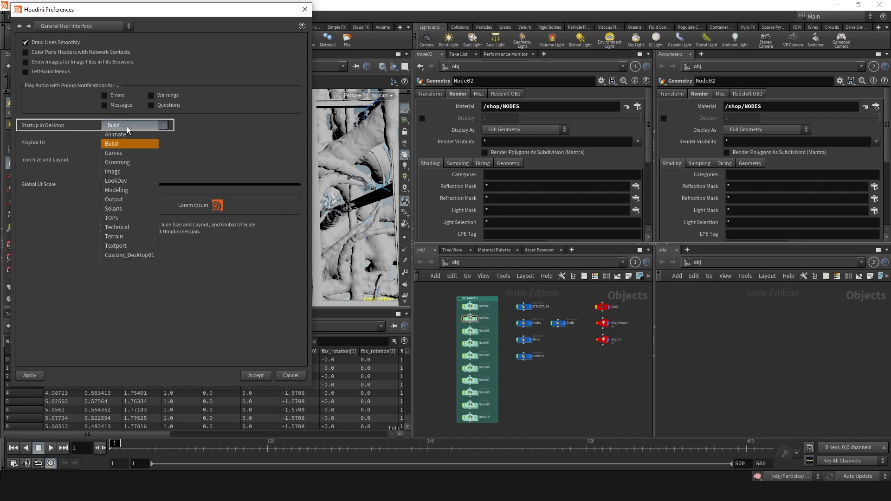
pyautogui.click(131, 256)
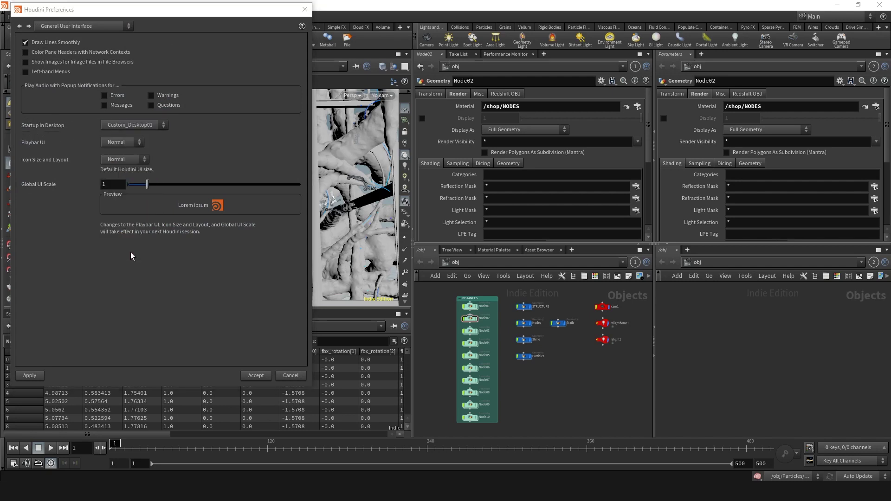
pyautogui.click(256, 376)
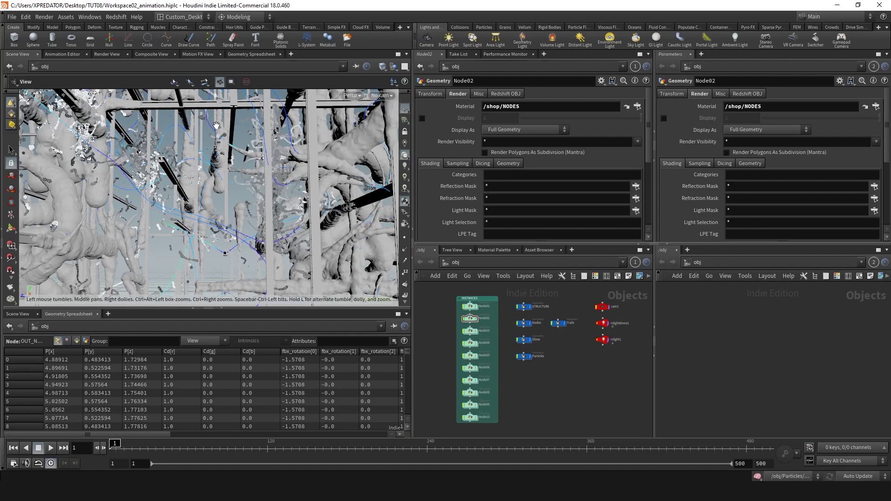
# Try the Houdini Light and Houdini Pro color schemes in the color settings, and try to open the downloadable schemes
pyautogui.click(26, 17)
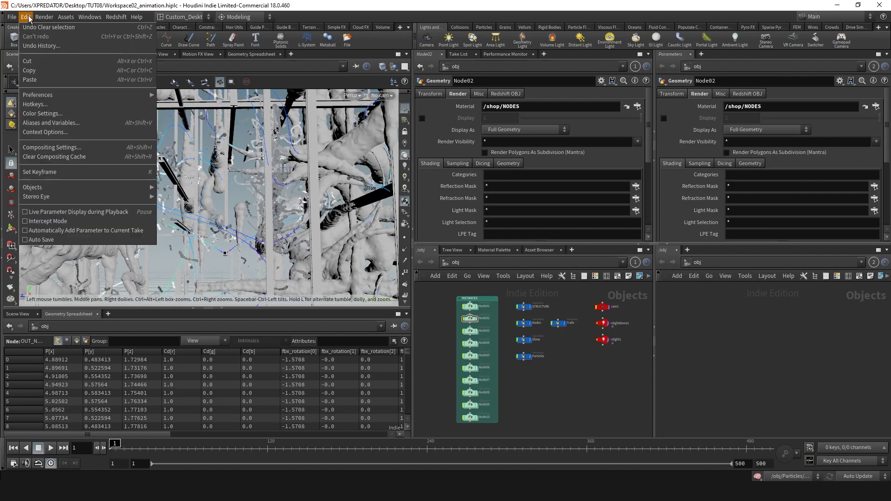
pyautogui.click(48, 115)
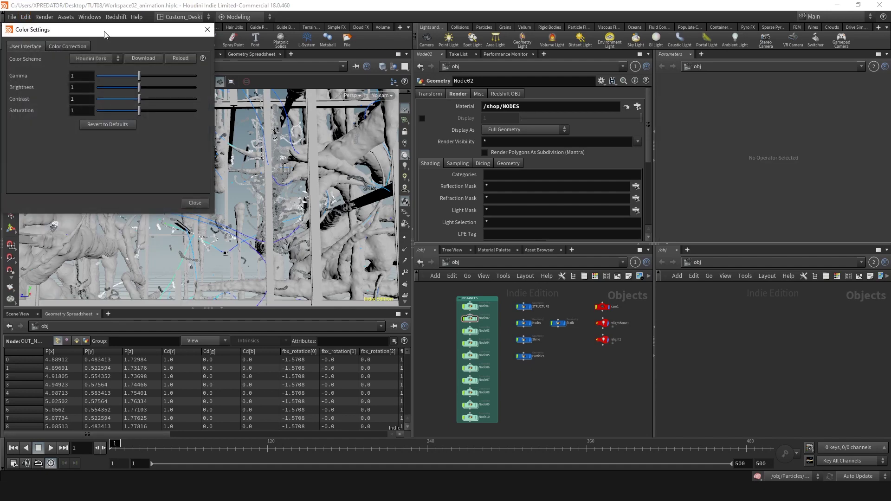
pyautogui.moveTo(104, 32); pyautogui.dragTo(281, 115)
pyautogui.click(274, 142)
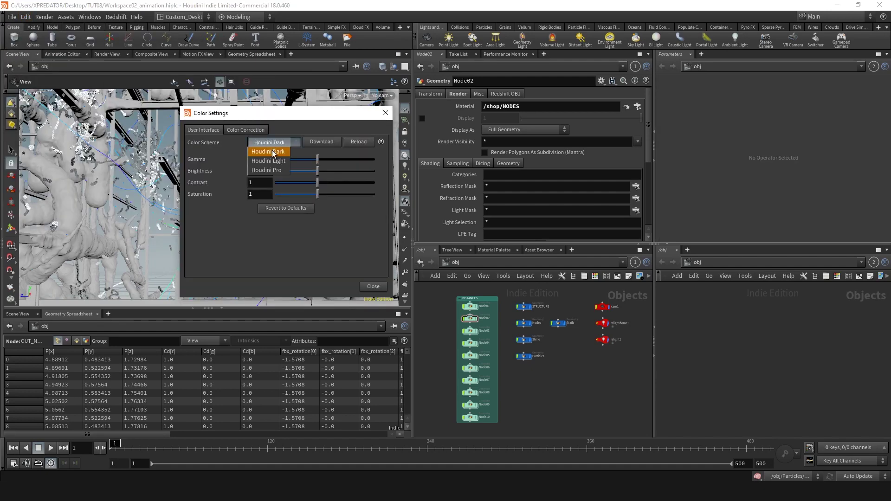
pyautogui.click(269, 161)
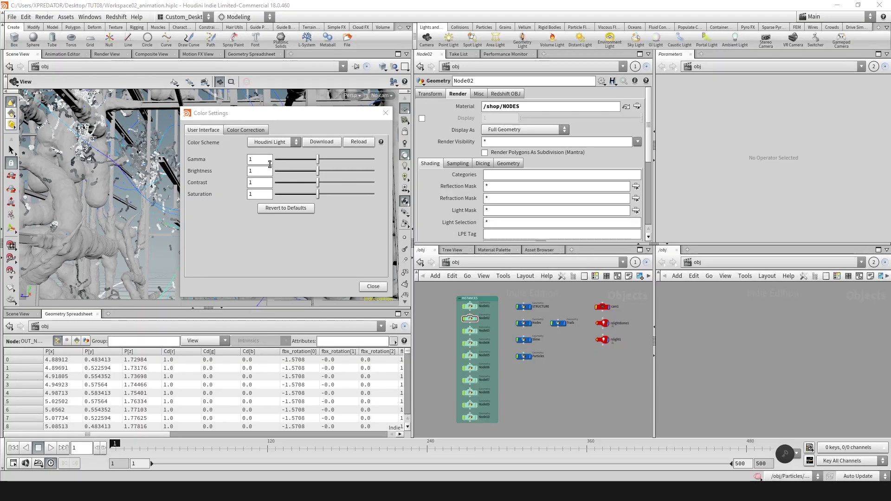
pyautogui.click(278, 145)
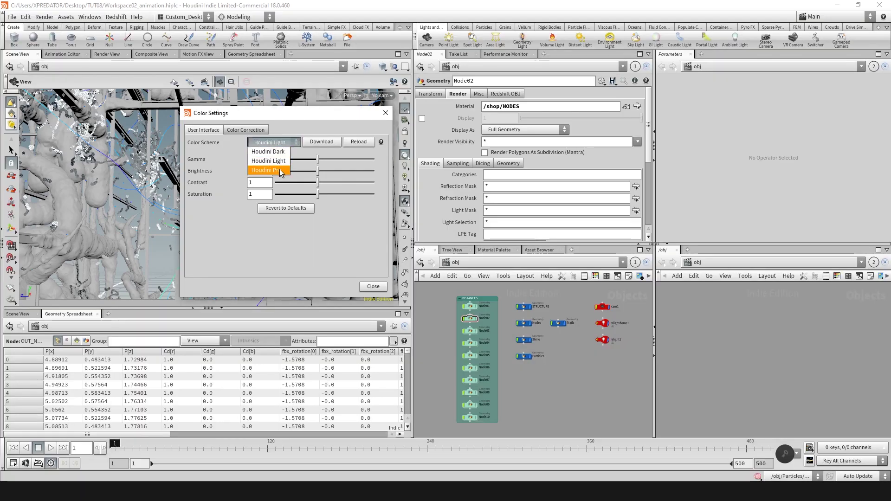
pyautogui.click(274, 170)
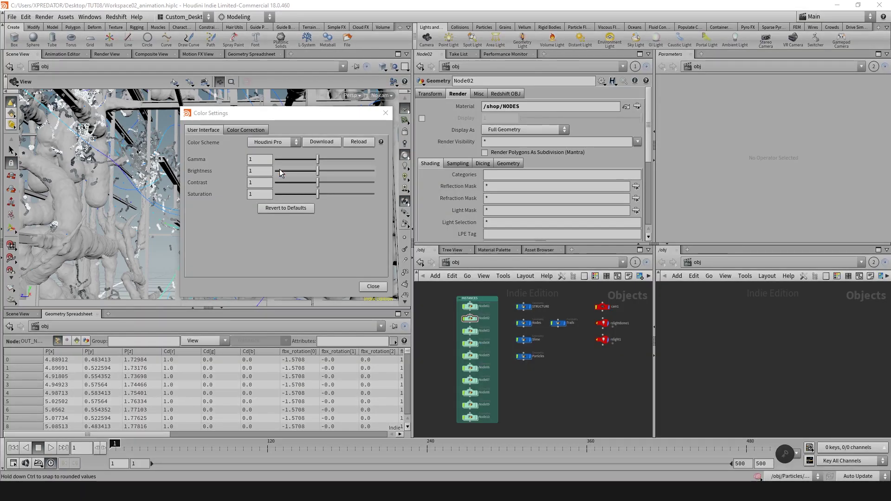
pyautogui.click(322, 142)
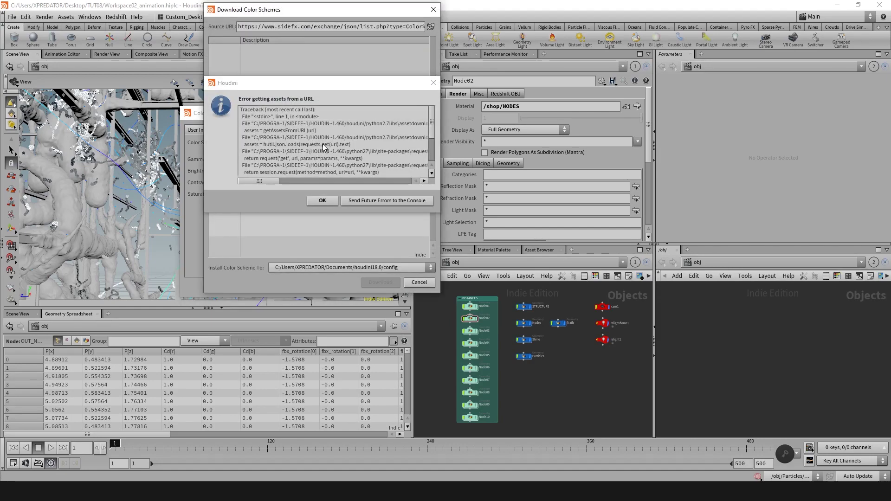
pyautogui.click(322, 201)
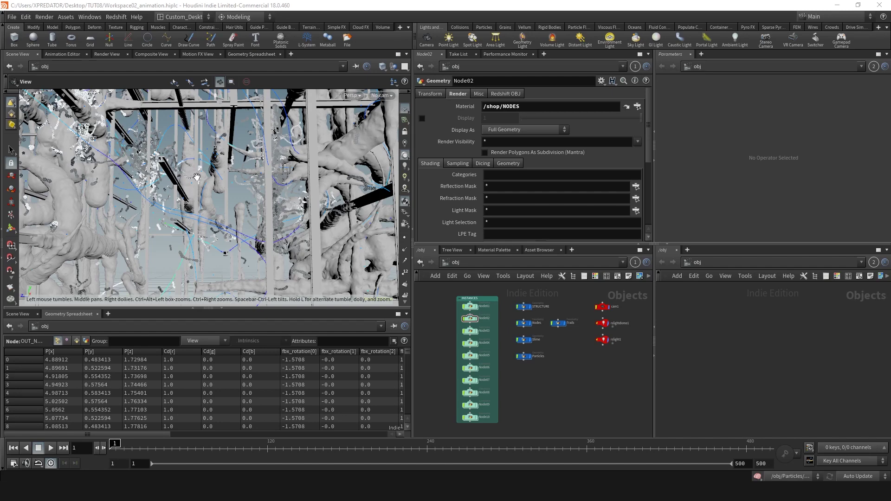
# Open the scene view's display options beside the viewport and look through the guides, geometry, view and marker settings
pyautogui.press('d')
pyautogui.moveTo(225, 74); pyautogui.dragTo(607, 92)
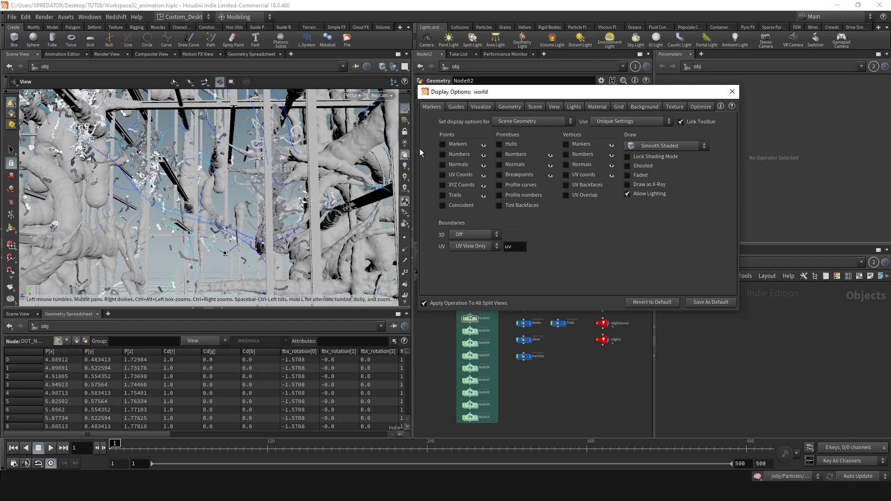
pyautogui.click(456, 107)
pyautogui.click(506, 106)
pyautogui.click(552, 107)
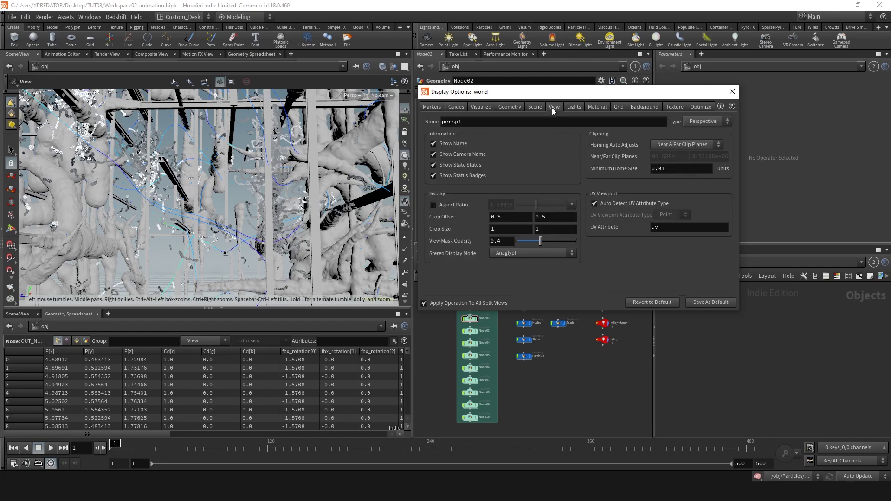
pyautogui.click(430, 107)
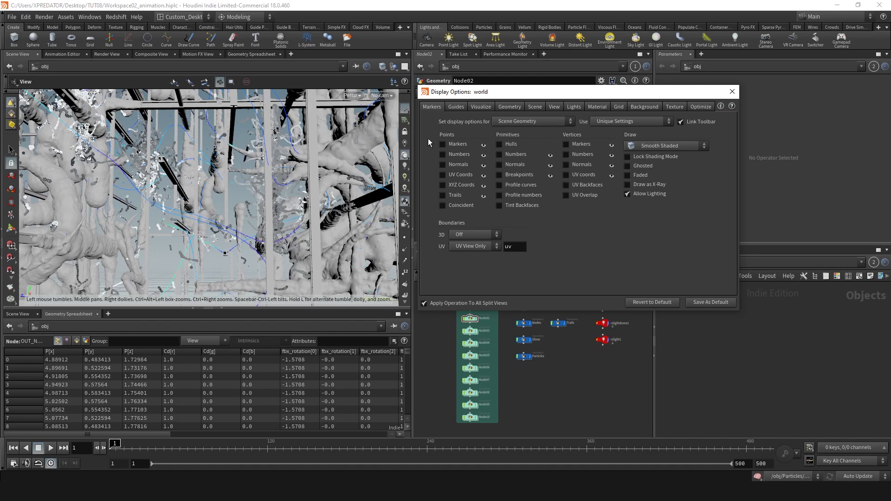
# Preview the origin gnomon guide in the viewport and switch it off again
pyautogui.click(454, 108)
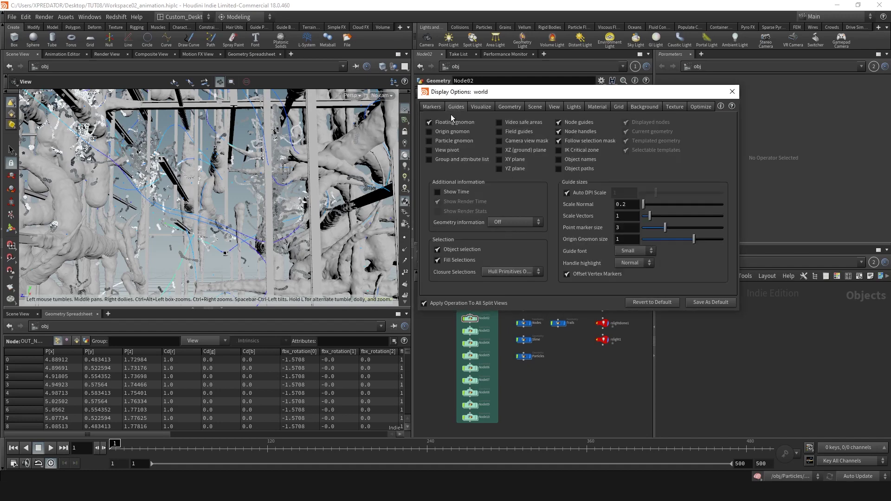
pyautogui.click(430, 132)
pyautogui.moveTo(228, 195); pyautogui.dragTo(158, 190, button='right')
pyautogui.moveTo(277, 192); pyautogui.dragTo(233, 196, button='right')
pyautogui.moveTo(233, 197); pyautogui.dragTo(306, 181)
pyautogui.click(430, 132)
# Preview the Show Time and Object names guides in the viewport, and switch both off again
pyautogui.click(437, 192)
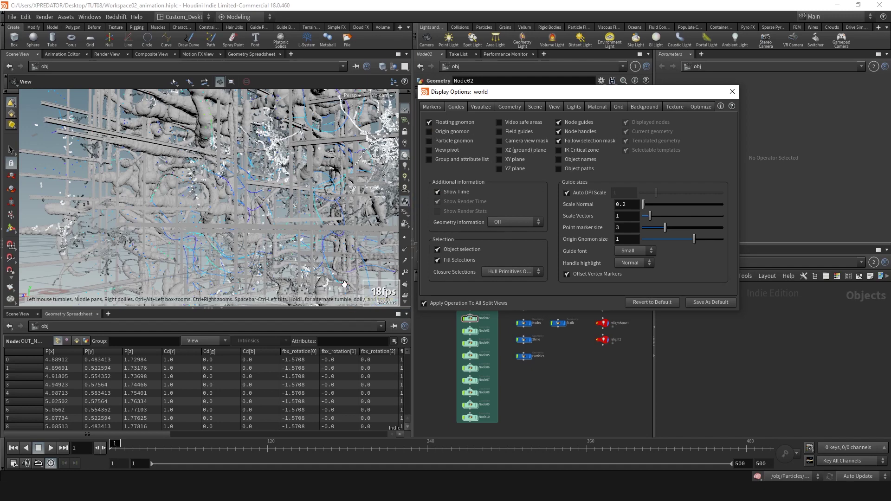
pyautogui.click(437, 192)
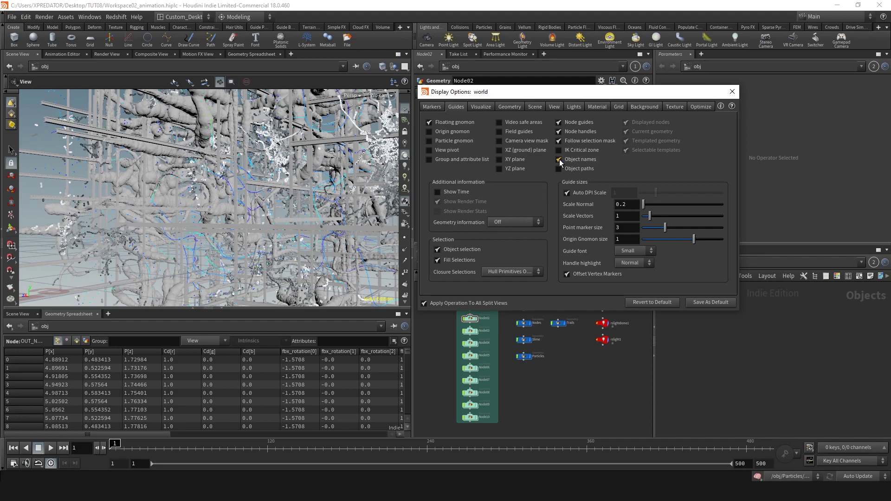
pyautogui.moveTo(312, 211); pyautogui.dragTo(188, 194, button='right')
pyautogui.moveTo(309, 212); pyautogui.dragTo(264, 227)
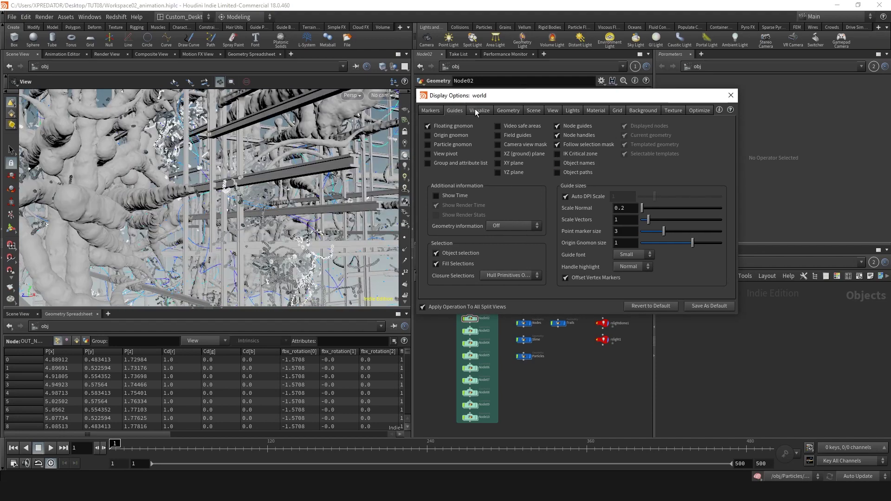
# Preview the particles as Pixels and as Discs in the geometry display options, and return them to Points
pyautogui.click(475, 112)
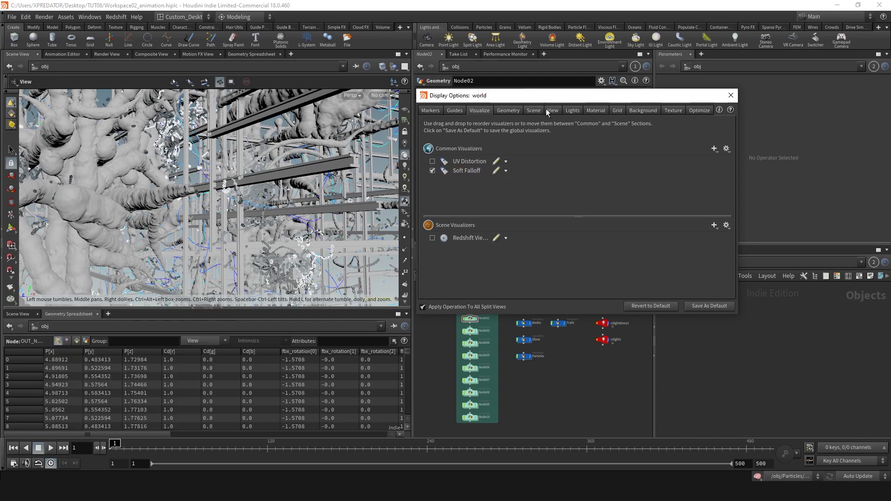
pyautogui.click(508, 111)
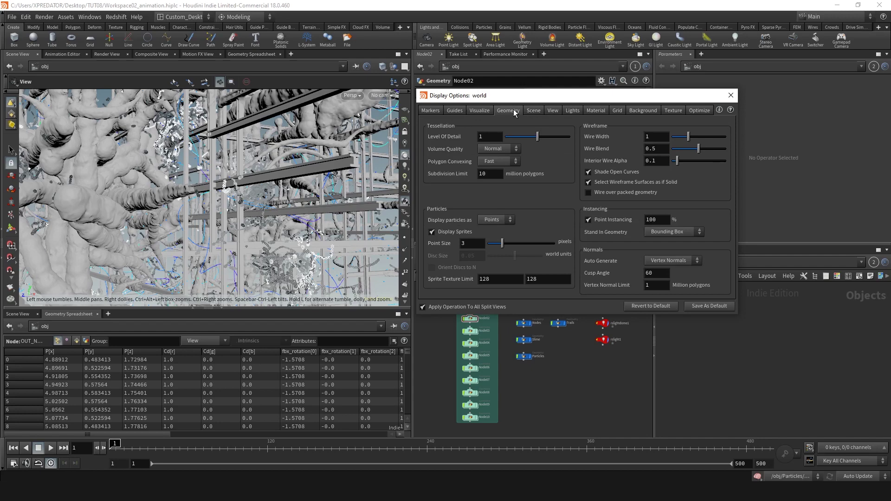
pyautogui.click(500, 218)
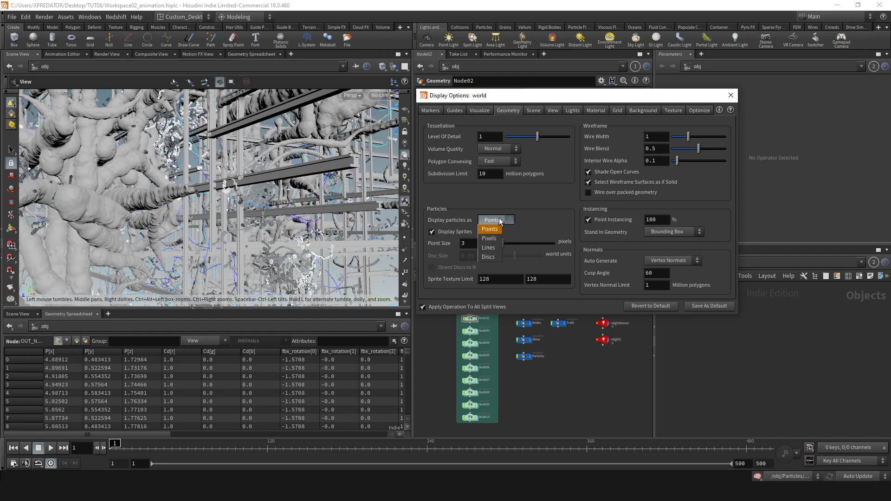
pyautogui.click(489, 240)
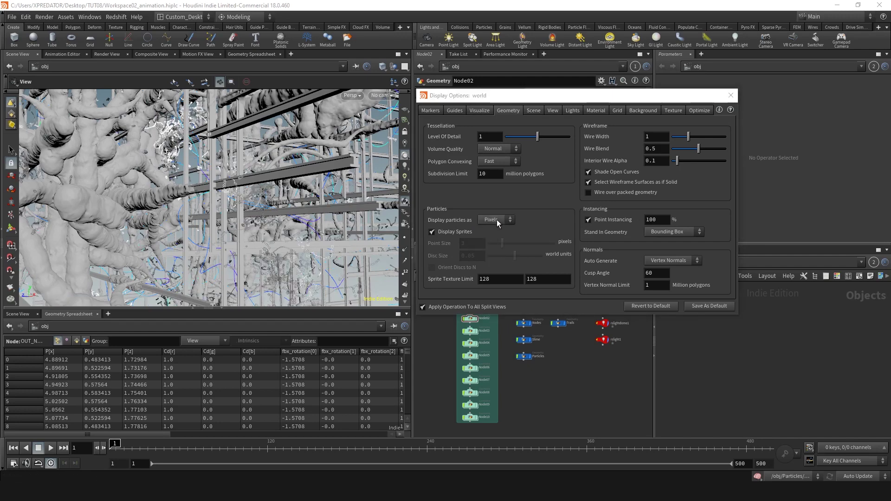
pyautogui.click(498, 218)
pyautogui.click(497, 252)
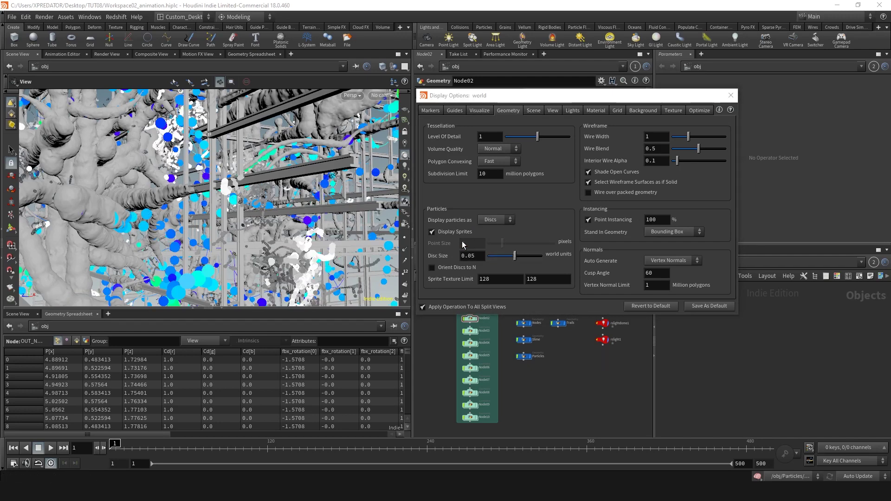
pyautogui.click(493, 220)
pyautogui.click(488, 229)
# Set the viewport particle point size to 3.75 pixels and the wire width to 1.63
pyautogui.moveTo(374, 224); pyautogui.dragTo(306, 215)
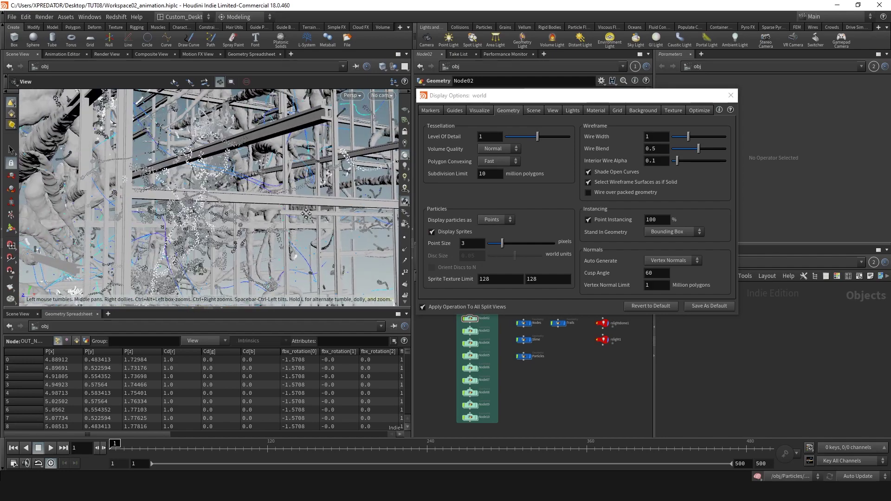
pyautogui.moveTo(501, 244)
pyautogui.mouseDown()
pyautogui.moveTo(583, 251)
pyautogui.moveTo(474, 255)
pyautogui.moveTo(508, 248)
pyautogui.mouseUp()
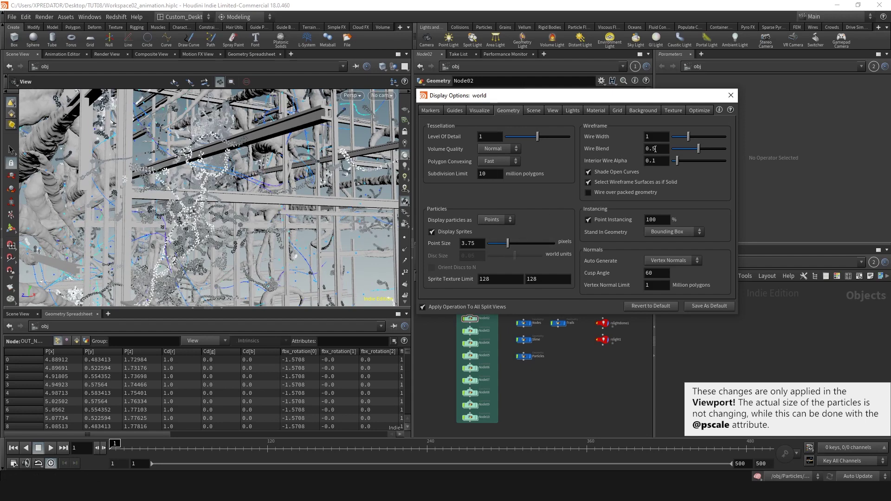
pyautogui.moveTo(690, 138)
pyautogui.mouseDown()
pyautogui.moveTo(763, 135)
pyautogui.moveTo(630, 140)
pyautogui.moveTo(762, 142)
pyautogui.moveTo(700, 142)
pyautogui.mouseUp()
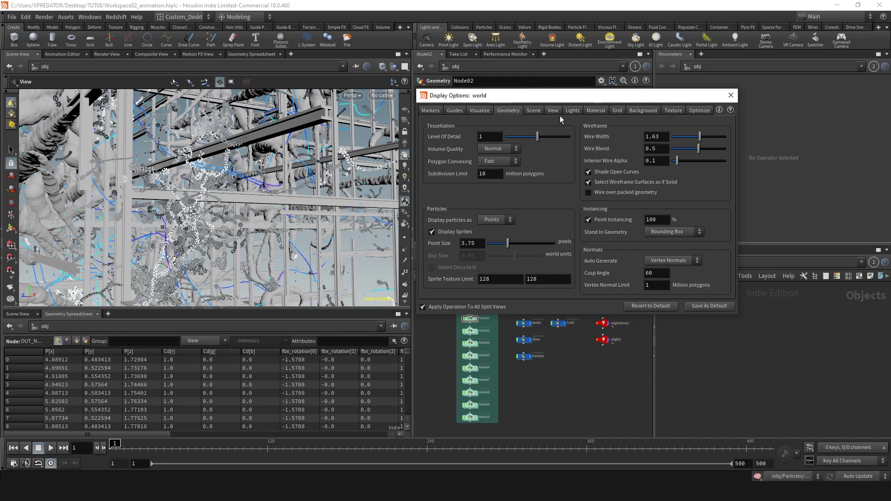
# Preview the scene antialiasing at 32x samples in the viewport, and set it back to 4x
pyautogui.click(533, 111)
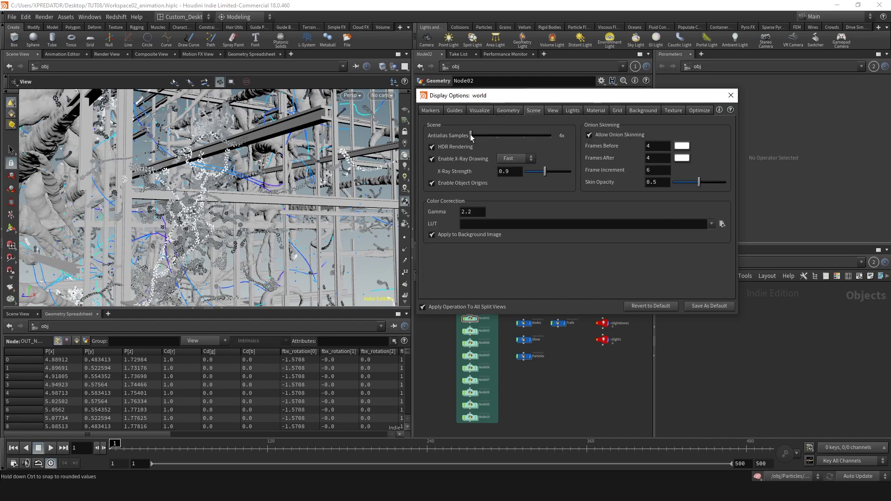
pyautogui.moveTo(471, 135); pyautogui.dragTo(550, 138)
pyautogui.moveTo(203, 155); pyautogui.dragTo(196, 169)
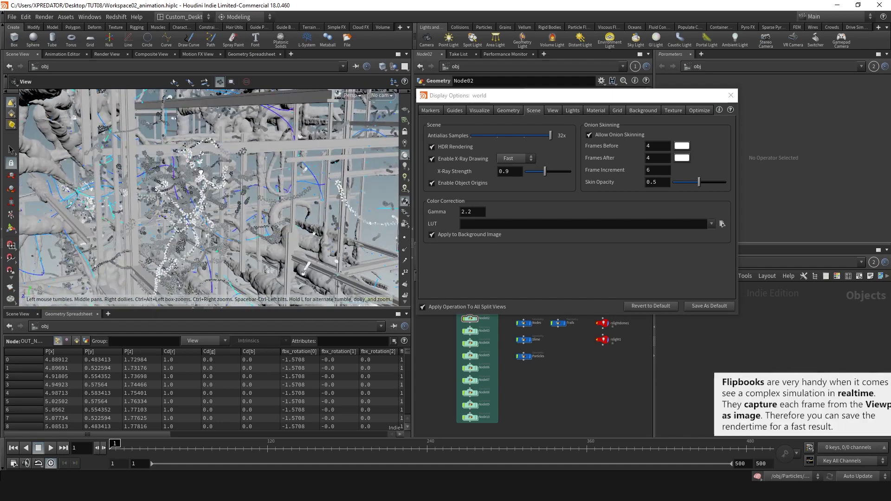
pyautogui.moveTo(548, 135); pyautogui.dragTo(468, 133)
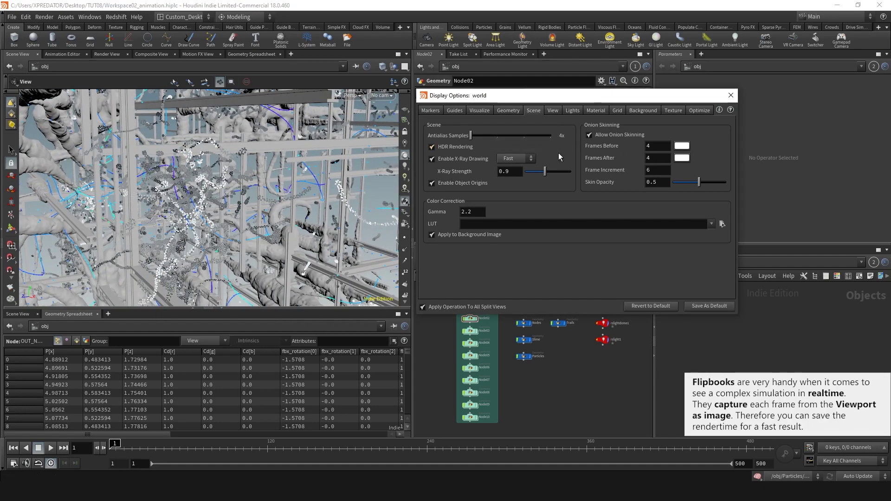
# Make homing auto-adjust the far clip plane only in the view options, and set the near clip plane to 3.52106
pyautogui.click(552, 111)
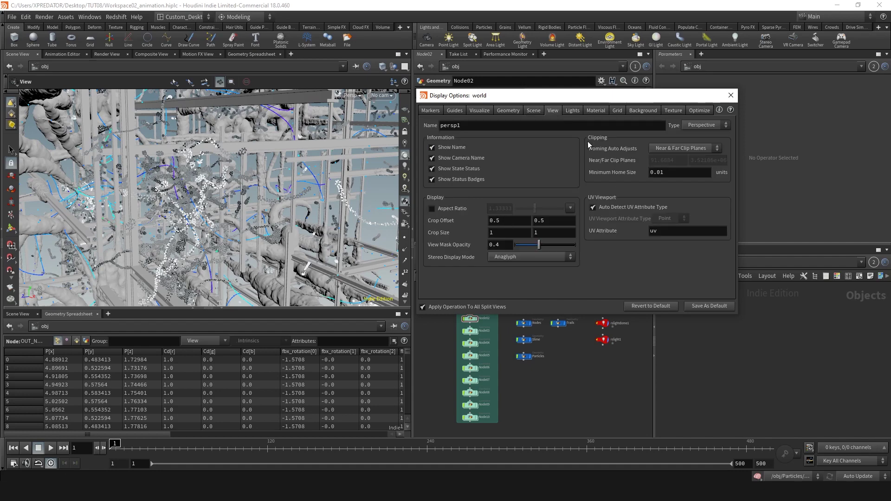
pyautogui.click(659, 149)
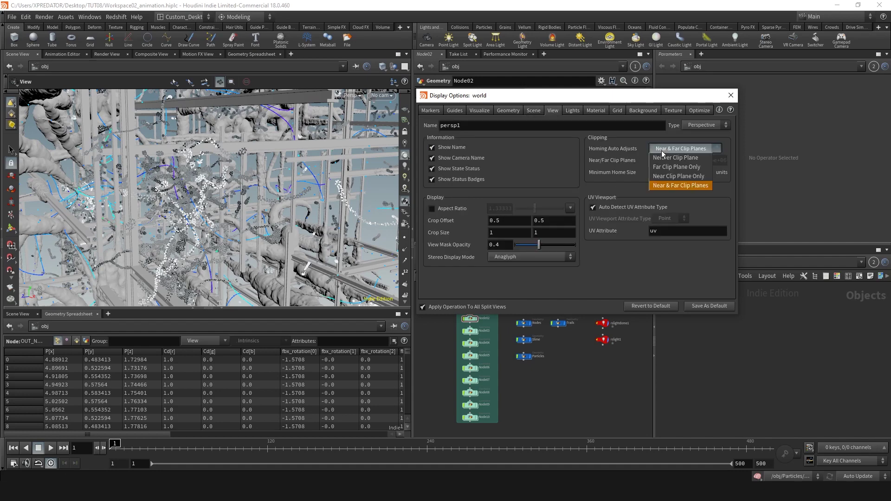
pyautogui.click(677, 166)
pyautogui.moveTo(653, 160); pyautogui.dragTo(527, 71, button='middle')
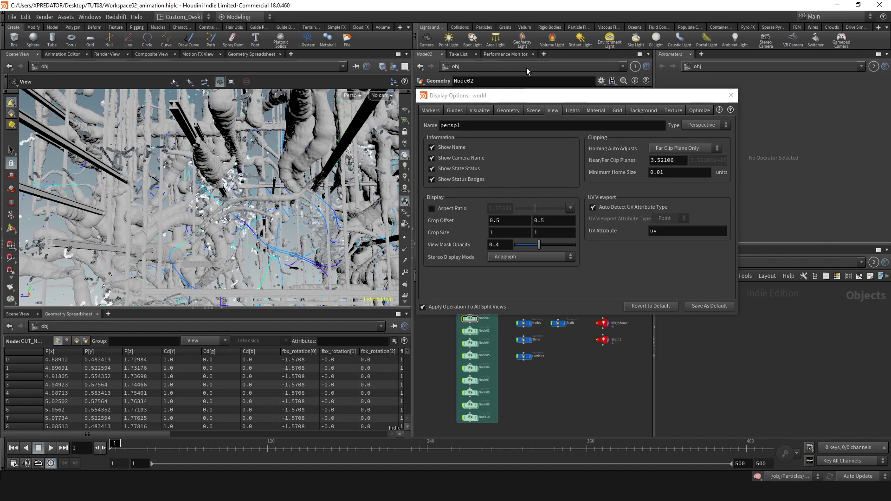
# Switch the viewport background color scheme to Dark and choose img.jpg as the perspective background image
pyautogui.click(632, 111)
pyautogui.click(488, 127)
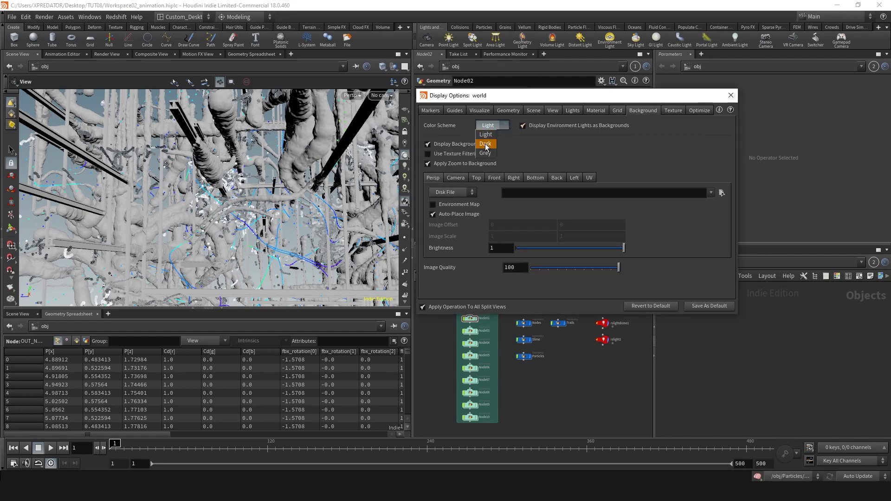
pyautogui.click(484, 137)
pyautogui.moveTo(202, 153); pyautogui.dragTo(431, 188)
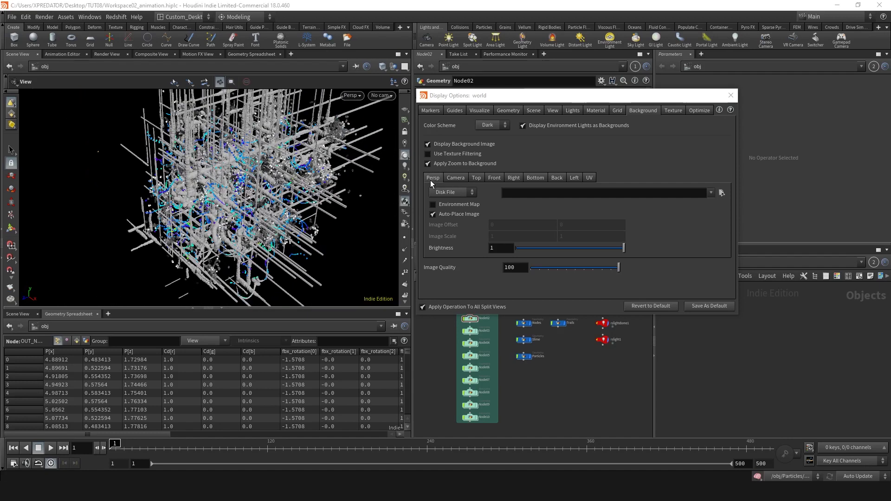
pyautogui.click(721, 192)
pyautogui.doubleClick(659, 236)
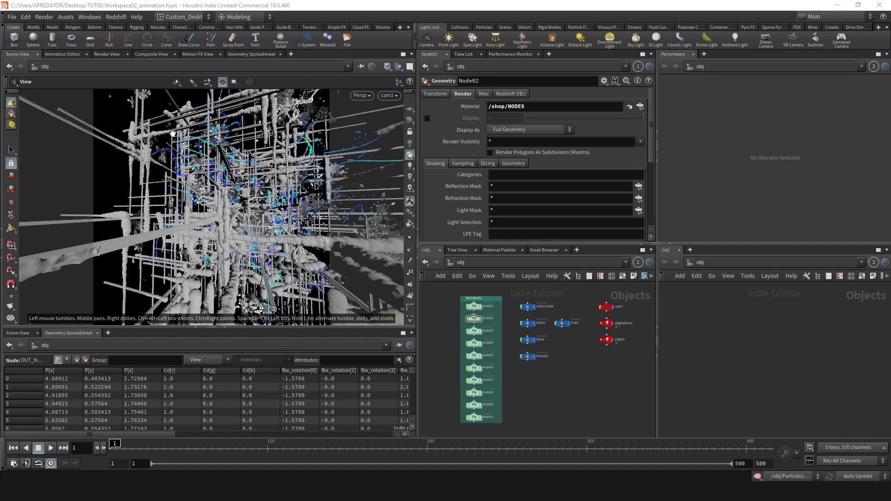
# Select the cam1 node and choose $HIP/img.jpg as its background image
pyautogui.scroll(6, 602, 302)
pyautogui.click(613, 316)
pyautogui.moveTo(551, 334); pyautogui.dragTo(466, 339, button='middle')
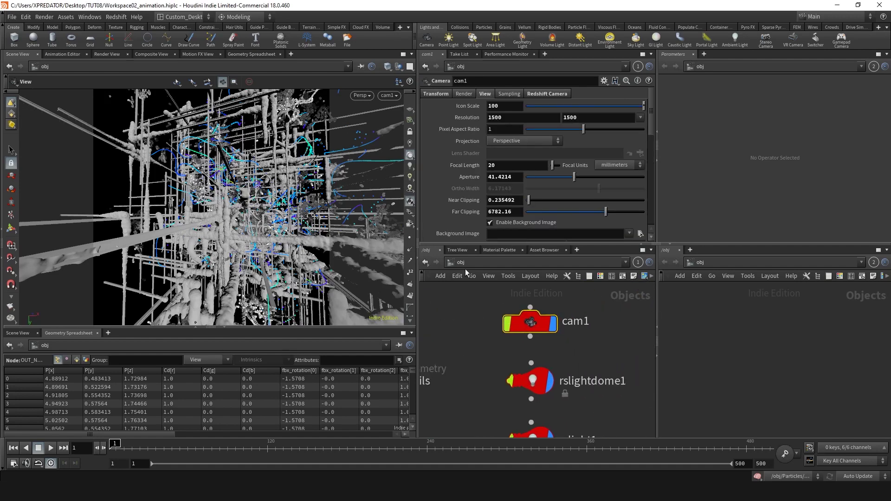
pyautogui.scroll(-3, 458, 152)
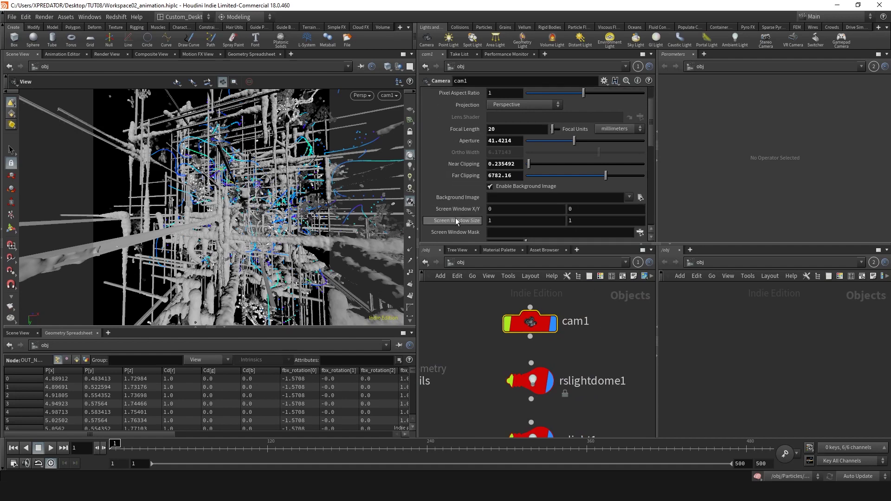
pyautogui.click(641, 197)
pyautogui.click(666, 233)
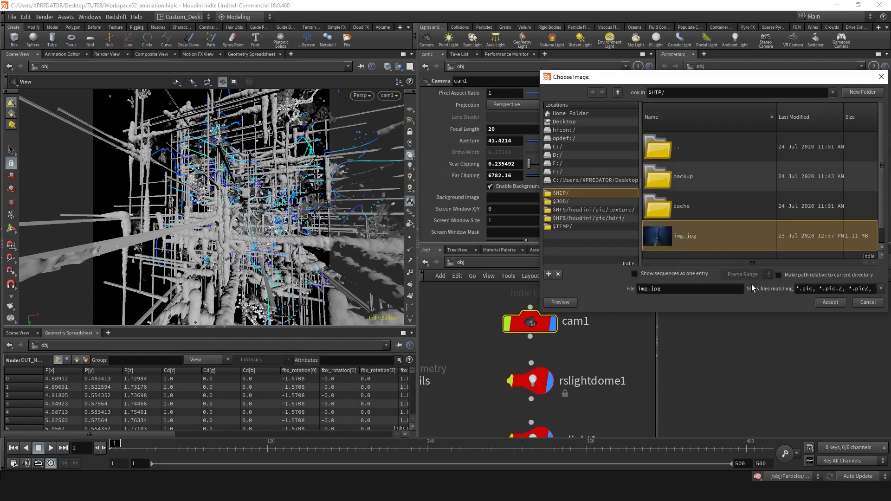
pyautogui.click(840, 305)
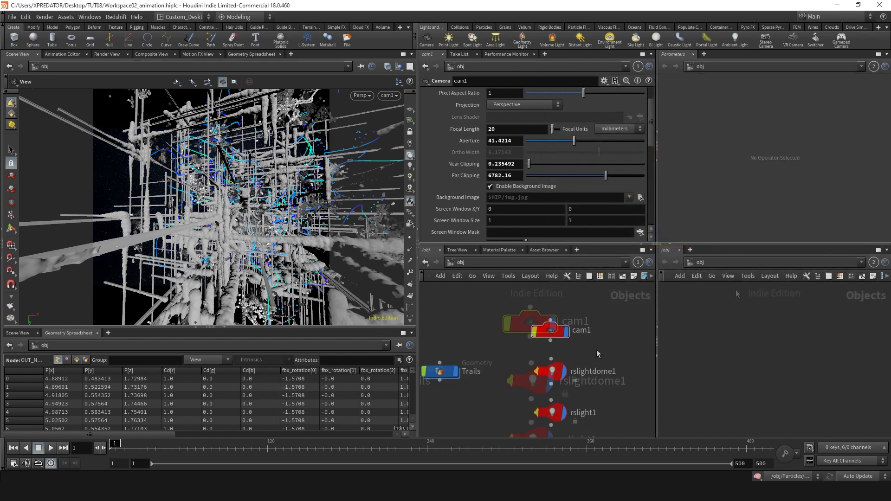
# Home the nodes in the second network editor, and collapse the second parameter and network panes
pyautogui.scroll(-5, 595, 349)
pyautogui.moveTo(556, 363); pyautogui.dragTo(570, 333, button='middle')
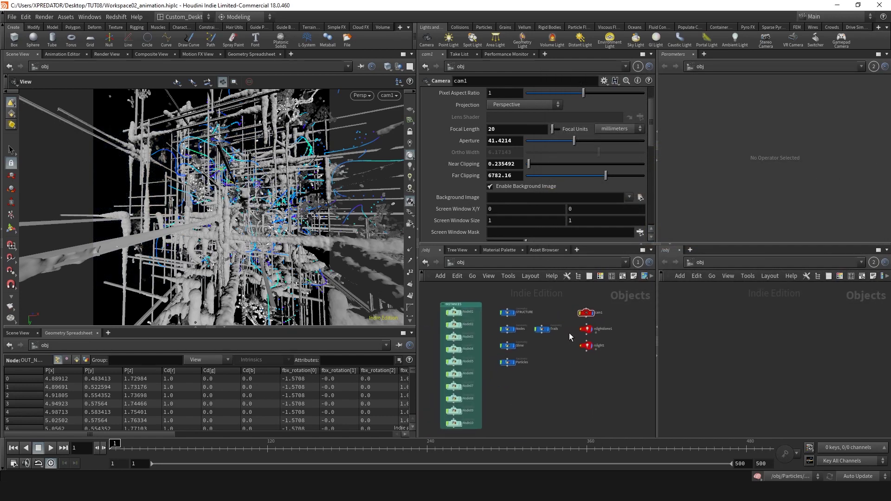
pyautogui.press('h')
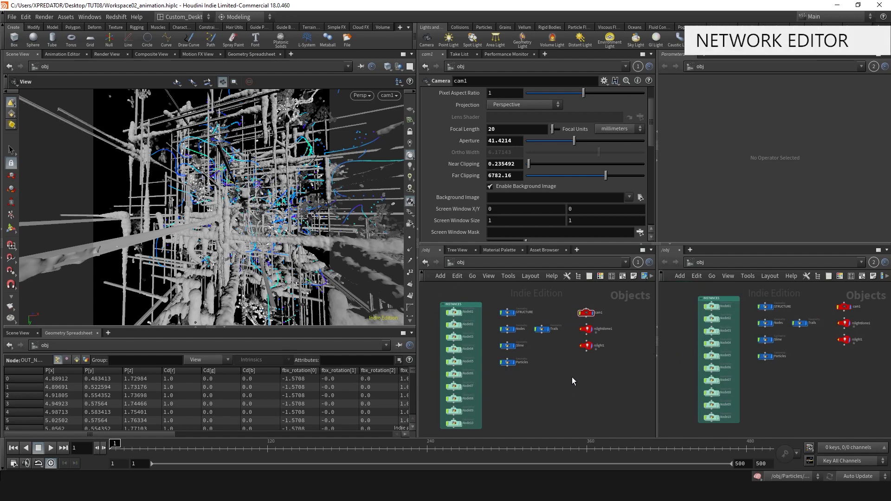
pyautogui.click(656, 356)
pyautogui.click(658, 163)
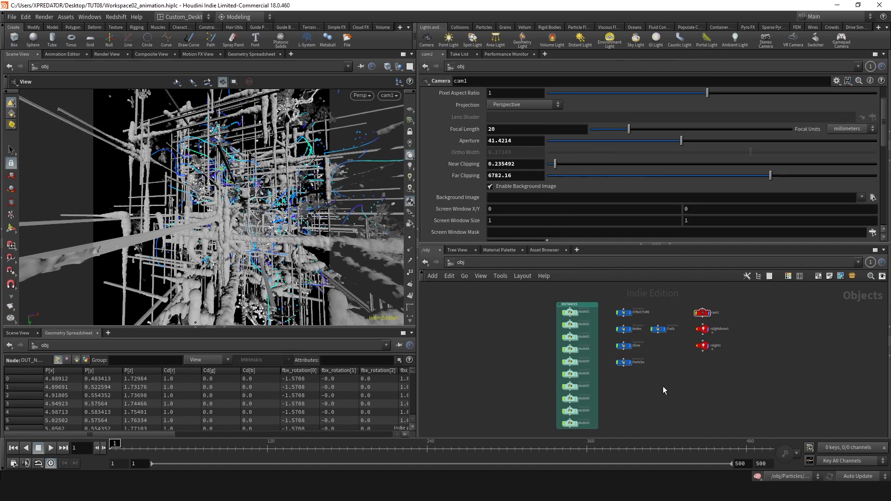
# Look inside the Slime and Node03 geometry networks, returning to the object level after each one
pyautogui.scroll(3, 650, 387)
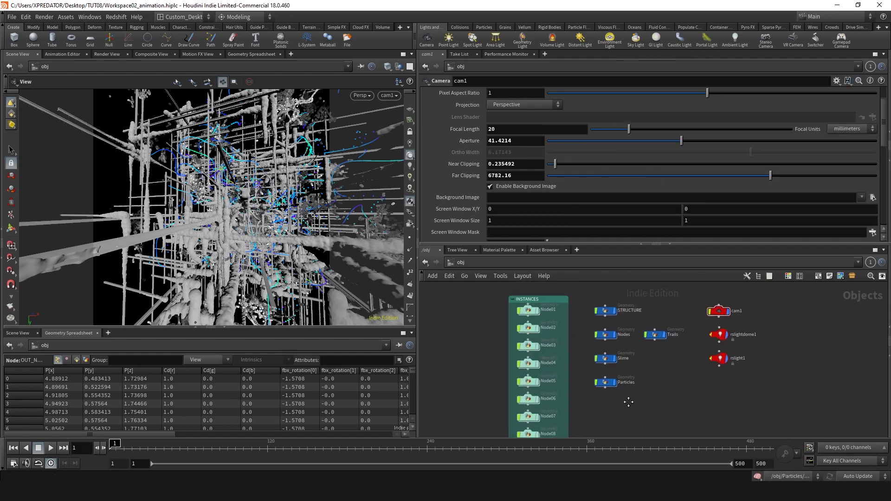
pyautogui.click(604, 362)
pyautogui.doubleClick(604, 362)
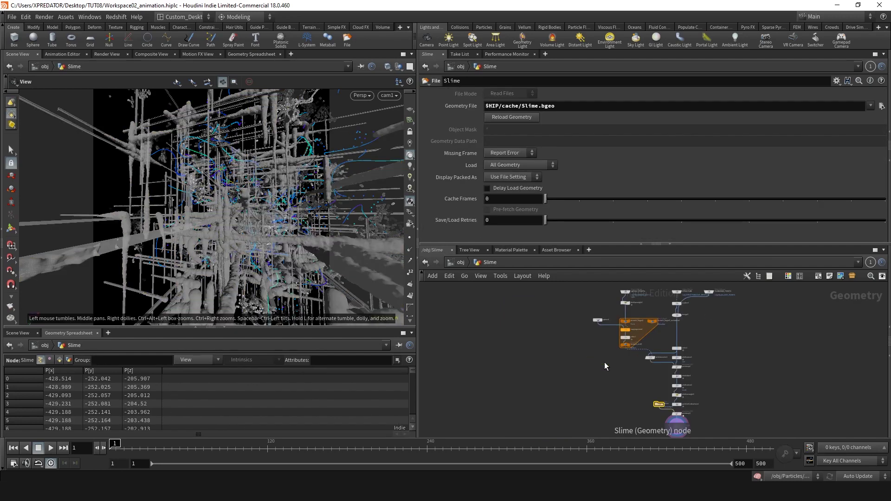
pyautogui.click(461, 265)
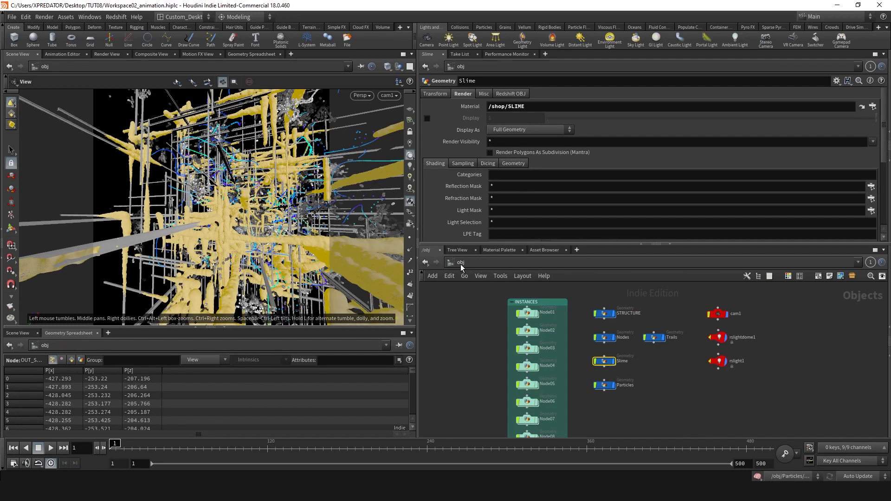
pyautogui.doubleClick(530, 350)
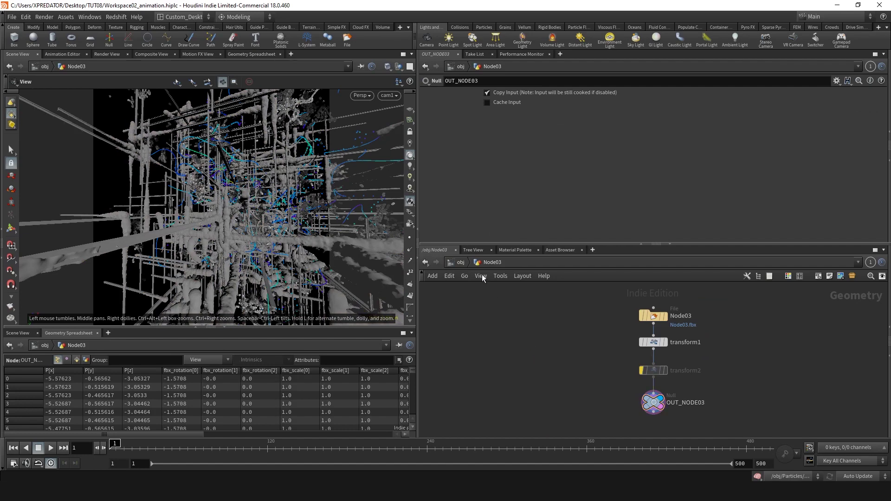
pyautogui.click(462, 263)
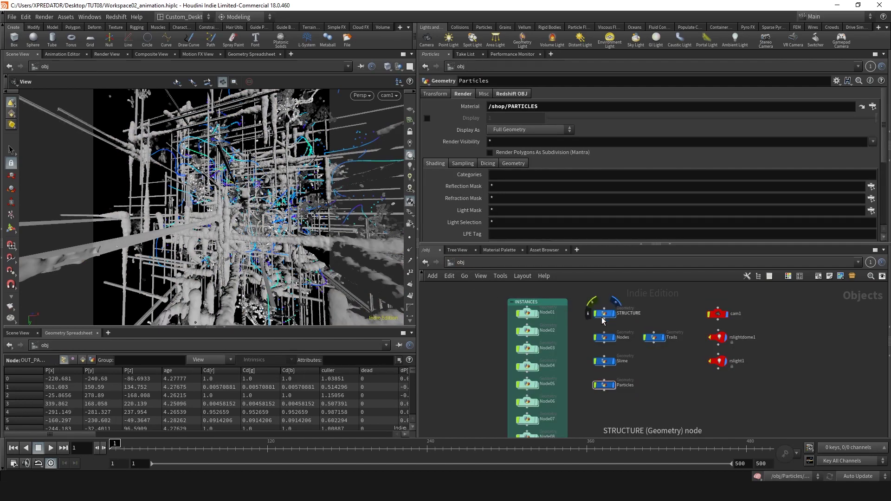
# Enter the STRUCTURE network and store the view of its for-each block as Quickmark 1
pyautogui.doubleClick(602, 317)
pyautogui.moveTo(624, 393); pyautogui.dragTo(571, 376, button='middle')
pyautogui.scroll(3, 560, 375)
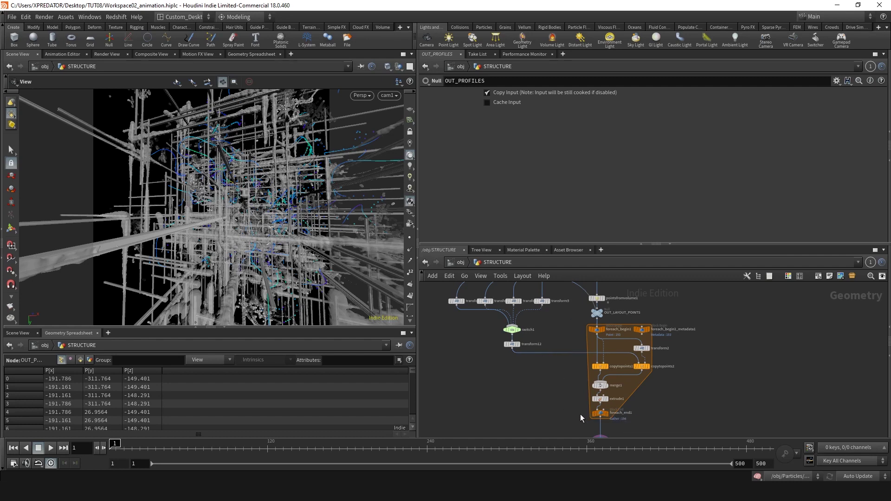
pyautogui.moveTo(572, 404); pyautogui.dragTo(571, 388, button='middle')
pyautogui.scroll(2, 557, 367)
pyautogui.click(464, 277)
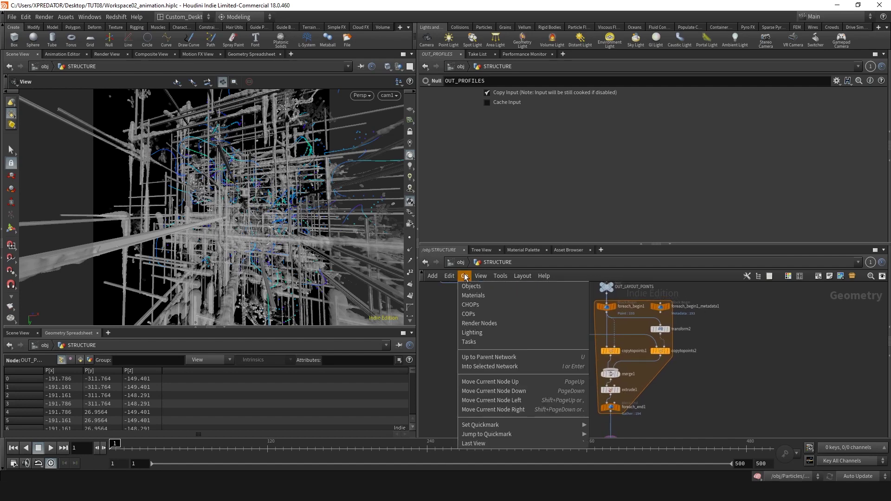
pyautogui.moveTo(505, 426)
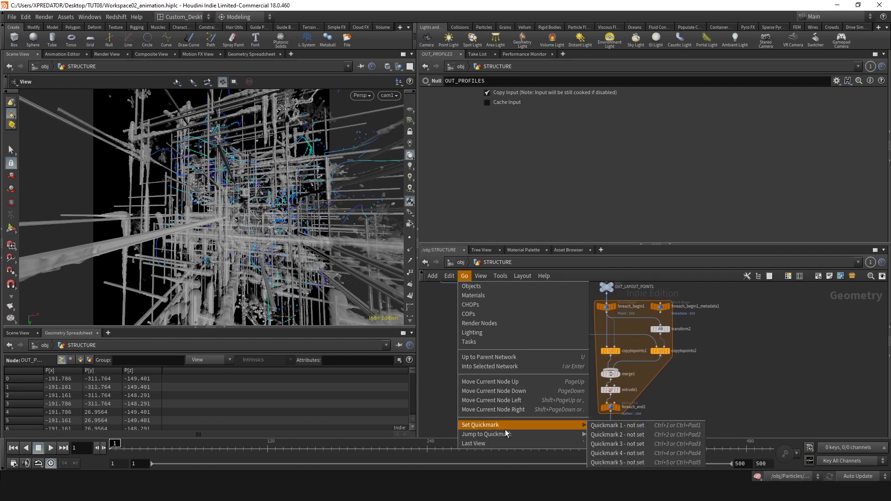
pyautogui.click(603, 428)
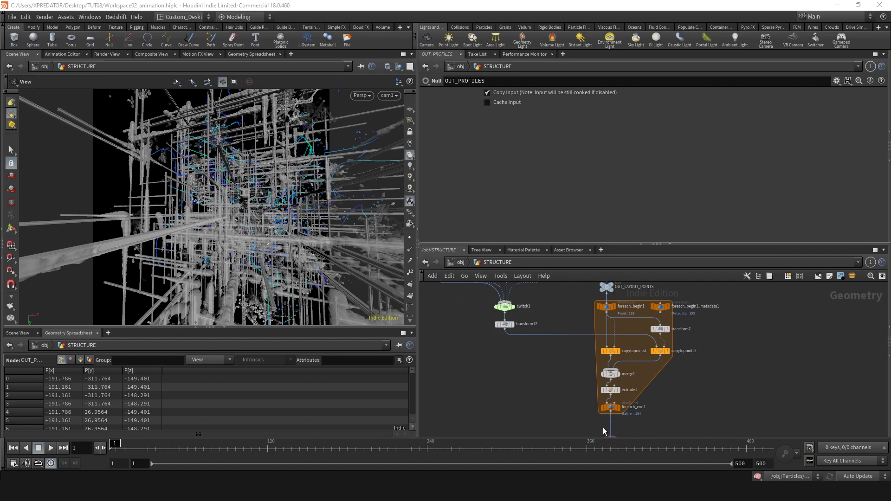
# Return to the object level and jump back to the view stored as Quickmark 1
pyautogui.click(460, 265)
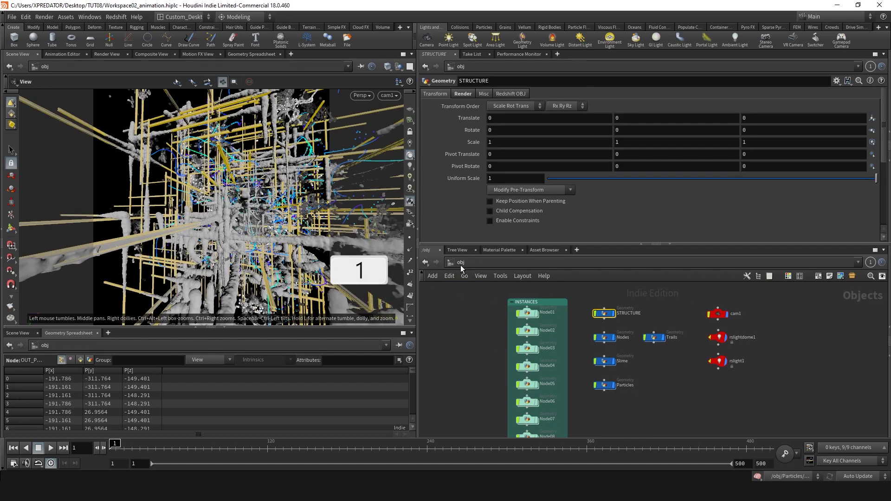
pyautogui.click(470, 312)
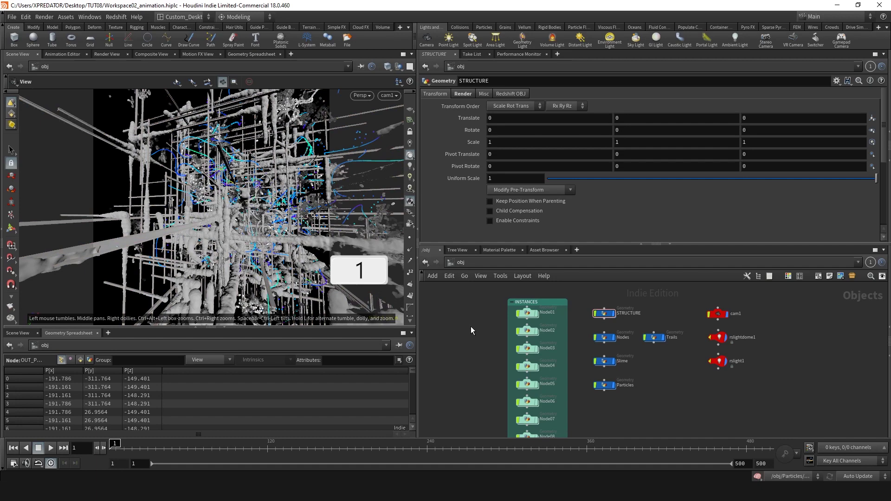
pyautogui.press('1')
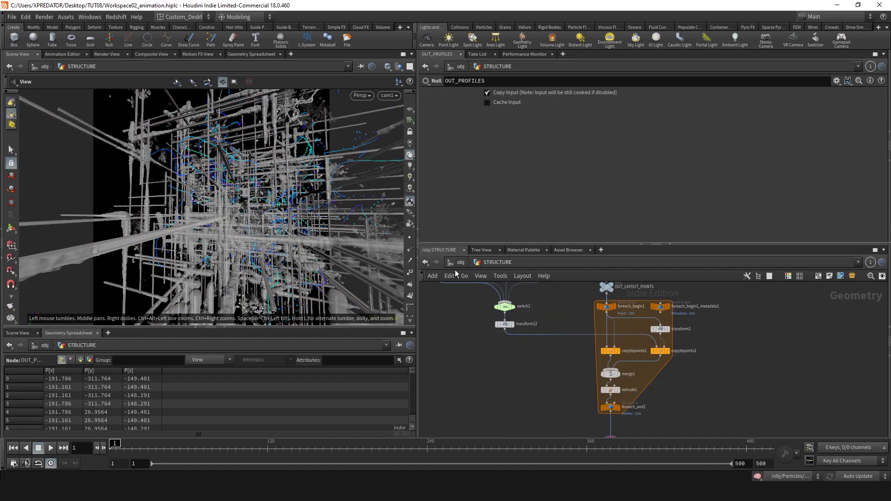
# Go to the shop network and store the view of its materials as Quickmark 2
pyautogui.click(460, 262)
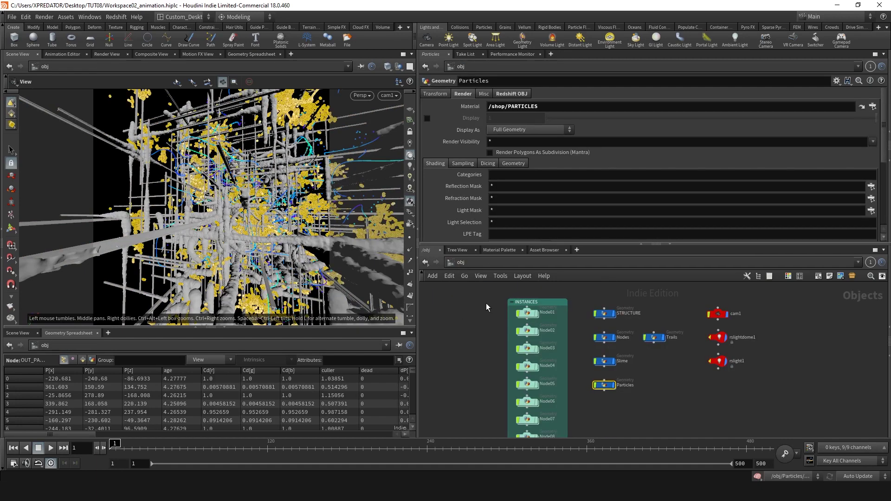
pyautogui.click(463, 267)
pyautogui.click(468, 328)
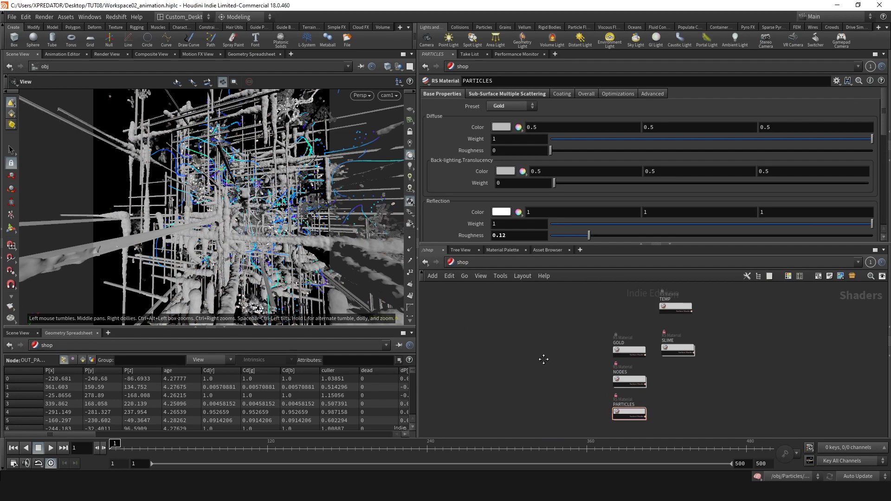
pyautogui.click(464, 276)
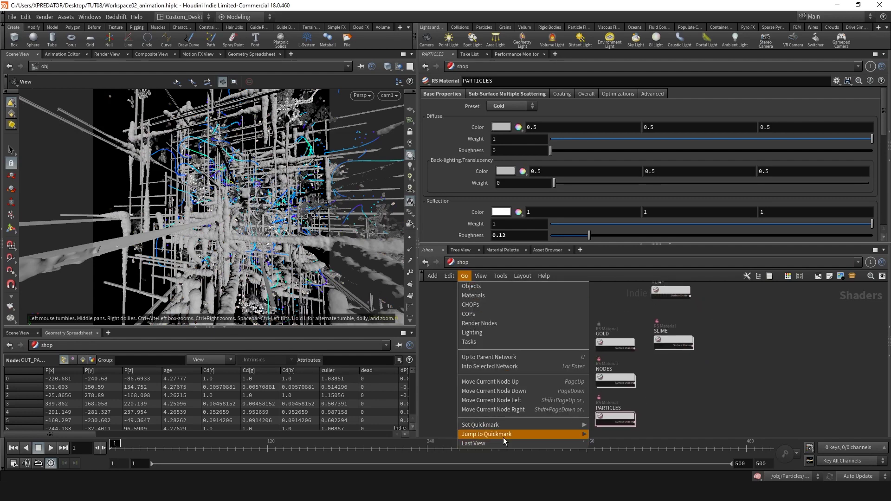
pyautogui.moveTo(514, 423)
pyautogui.click(620, 435)
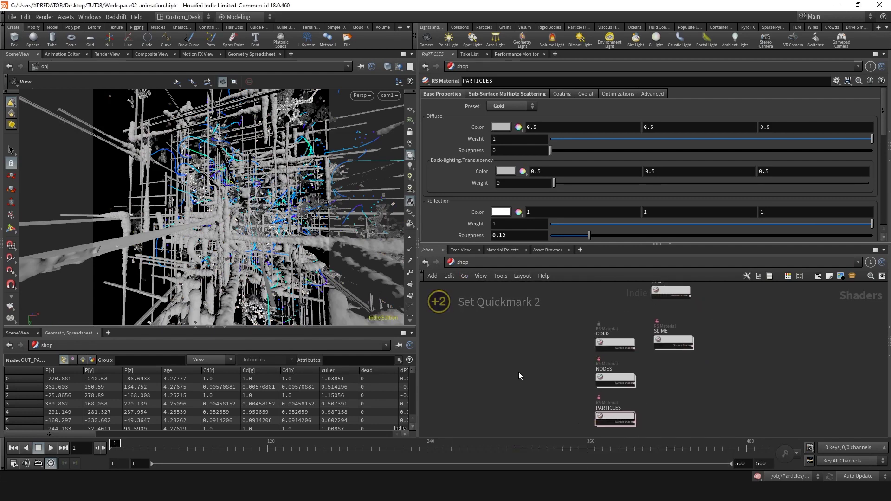
# Enter the popnet network inside the Particles object and store its view as Quickmark 3
pyautogui.click(466, 262)
pyautogui.click(480, 306)
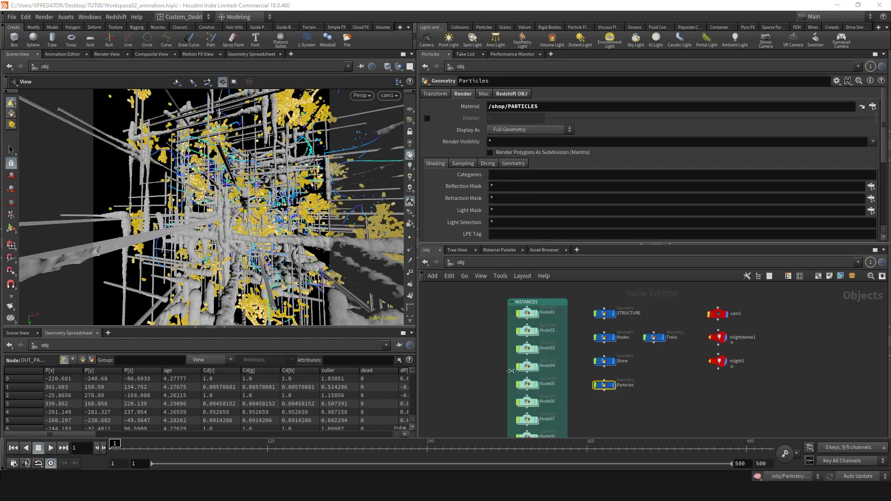
pyautogui.doubleClick(604, 384)
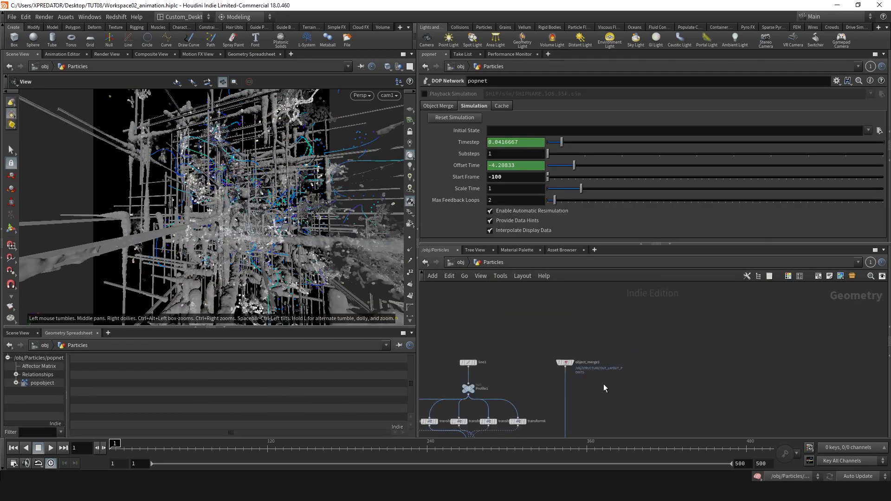
pyautogui.doubleClick(582, 376)
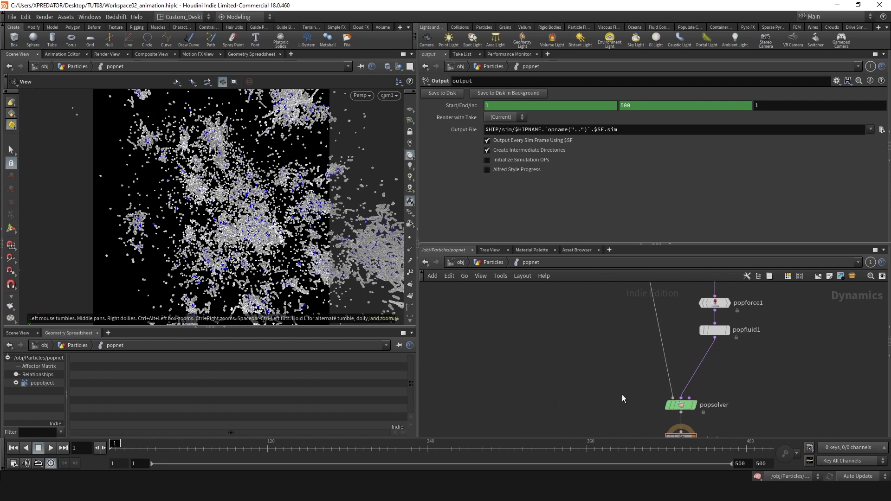
pyautogui.click(464, 276)
pyautogui.moveTo(506, 425)
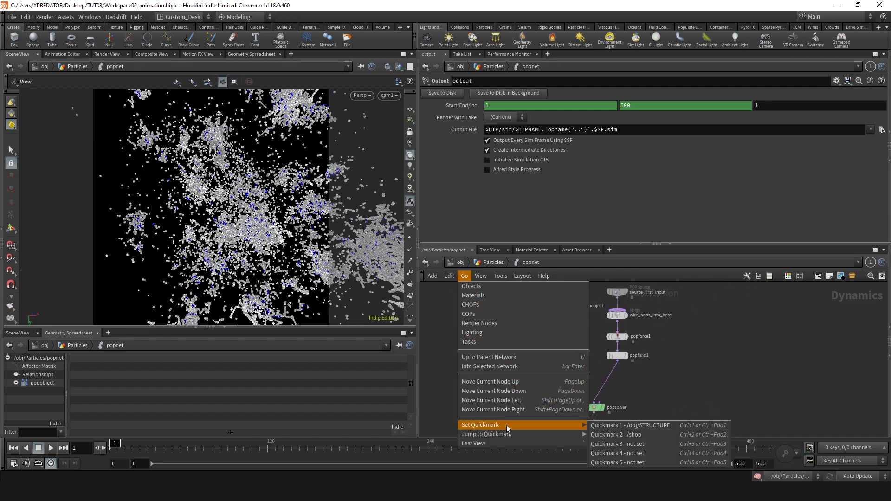
pyautogui.click(617, 447)
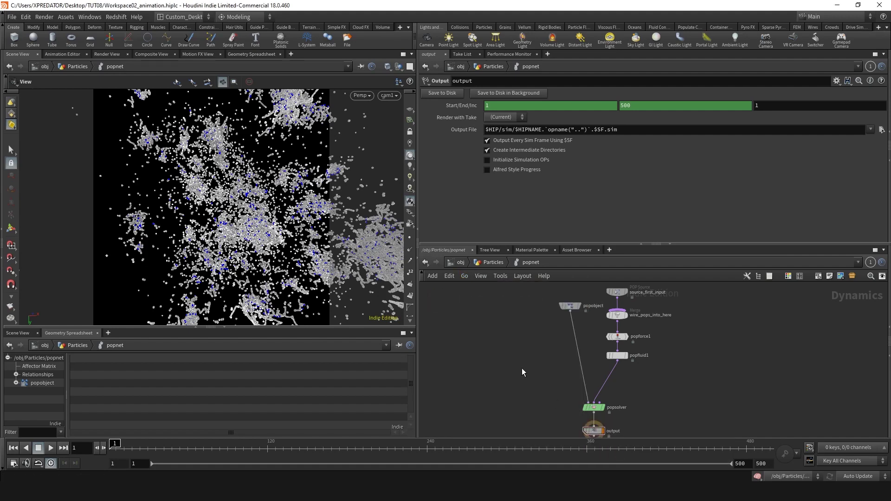
# Jump to Quickmark 2 and Quickmark 1, and review the layout commands available for the STRUCTURE network
pyautogui.press('2')
pyautogui.press('1')
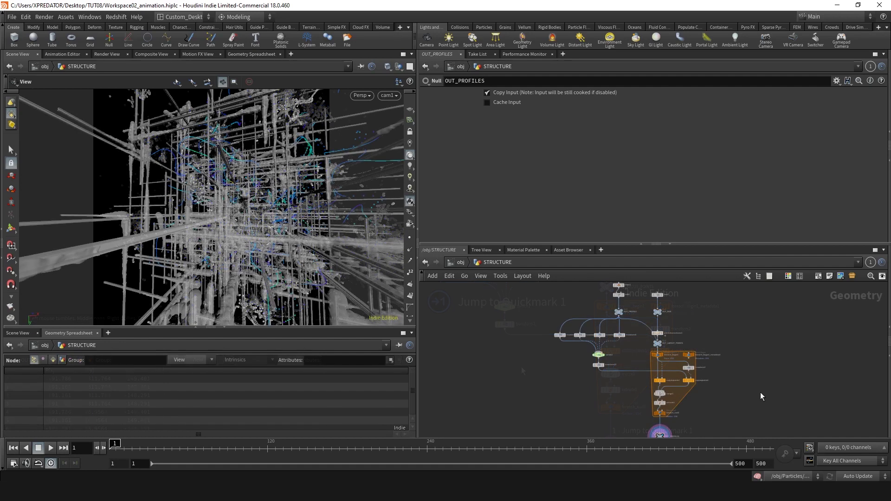
pyautogui.scroll(-2, 760, 393)
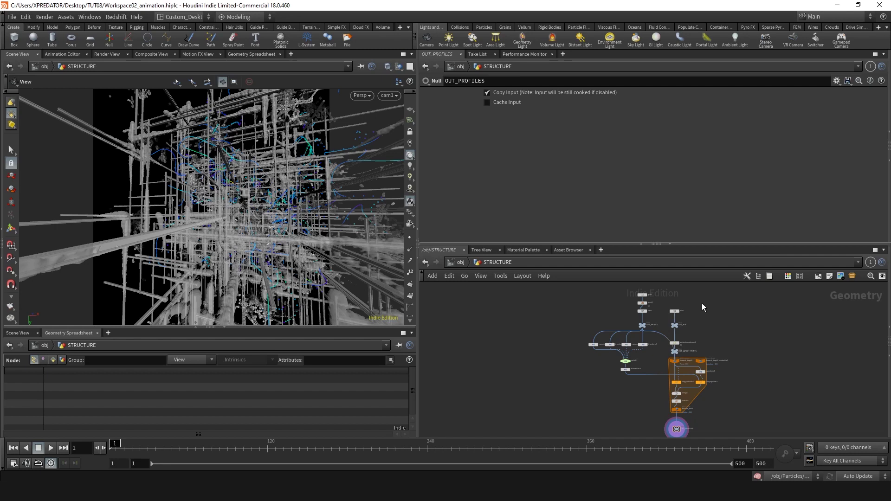
pyautogui.click(523, 276)
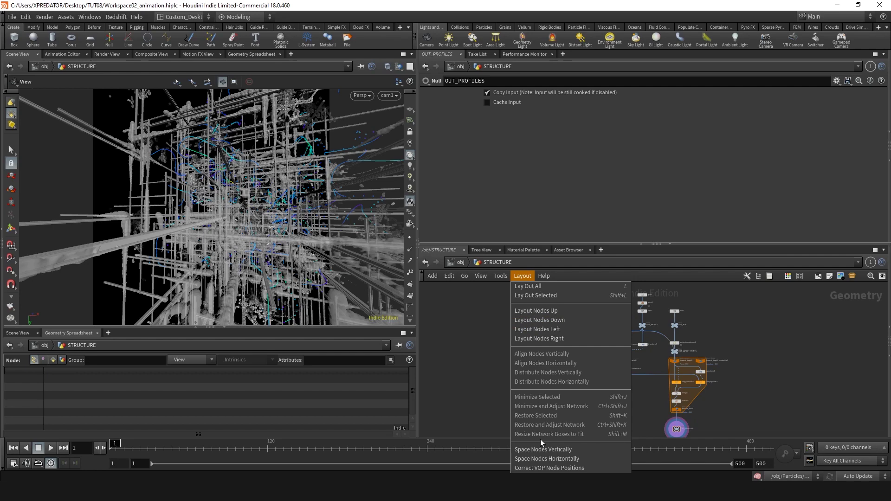
pyautogui.click(759, 323)
# Paste the ten copied profile nodes into the STRUCTURE network and enlarge the network editor pane
pyautogui.hotkey('ctrl', 'v')
pyautogui.moveTo(612, 244); pyautogui.dragTo(620, 162)
pyautogui.scroll(3, 595, 266)
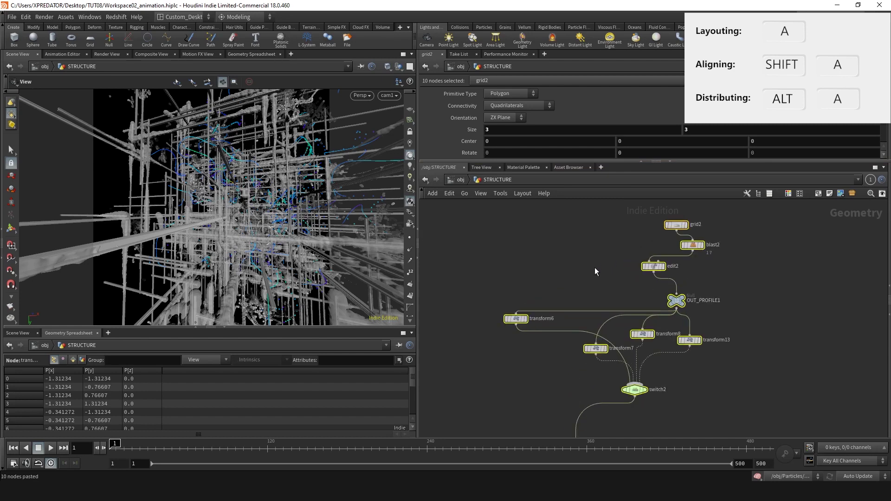
pyautogui.moveTo(649, 296); pyautogui.dragTo(622, 290, button='middle')
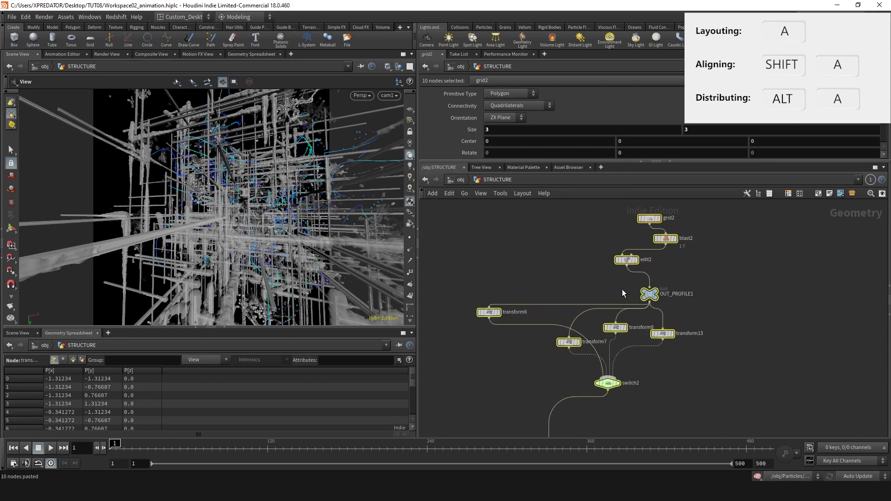
# Lay out the nodes upstream of OUT_PROFILE1 in a vertical column and the downstream nodes in tidy rows beneath it
pyautogui.click(706, 297)
pyautogui.click(649, 294)
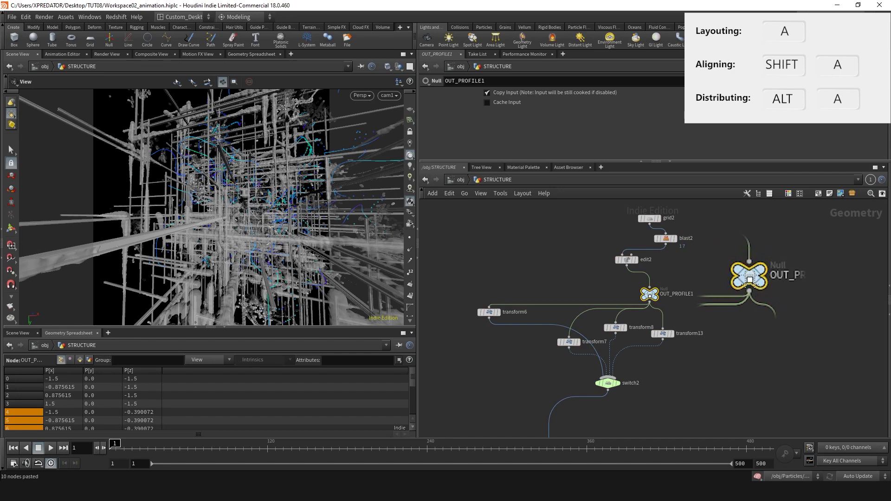
pyautogui.press('a')
pyautogui.moveTo(649, 296); pyautogui.dragTo(651, 259)
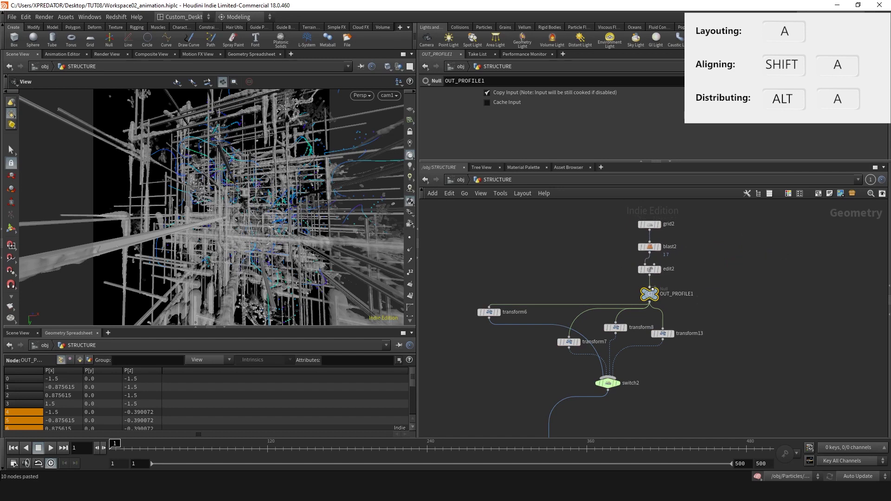
pyautogui.press('a')
pyautogui.moveTo(651, 294); pyautogui.dragTo(648, 370)
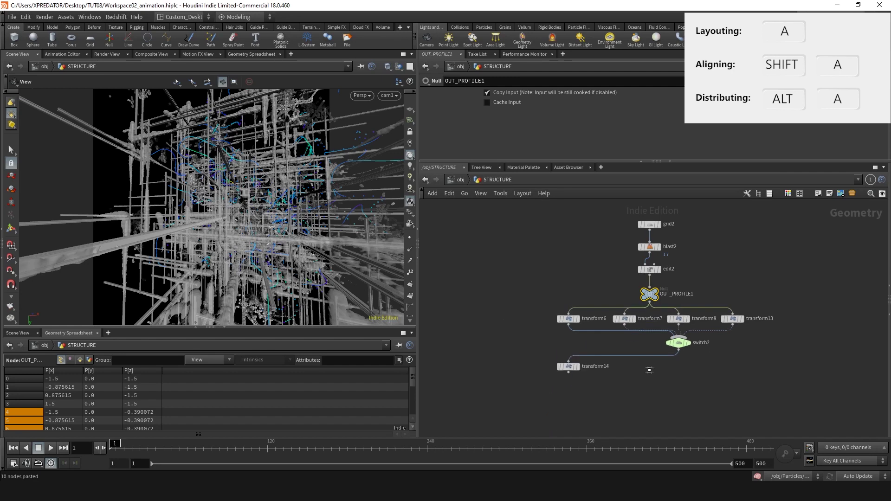
# Try laying out the nodes upstream of OUT_PROFILE1 as a horizontal row and again as a vertical column
pyautogui.press('a')
pyautogui.moveTo(651, 297); pyautogui.dragTo(581, 291)
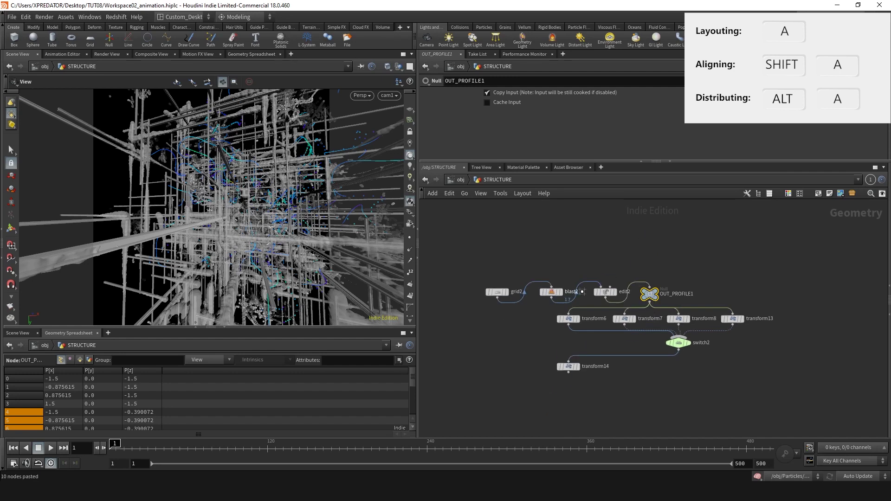
pyautogui.press('a')
pyautogui.moveTo(649, 295); pyautogui.dragTo(651, 260)
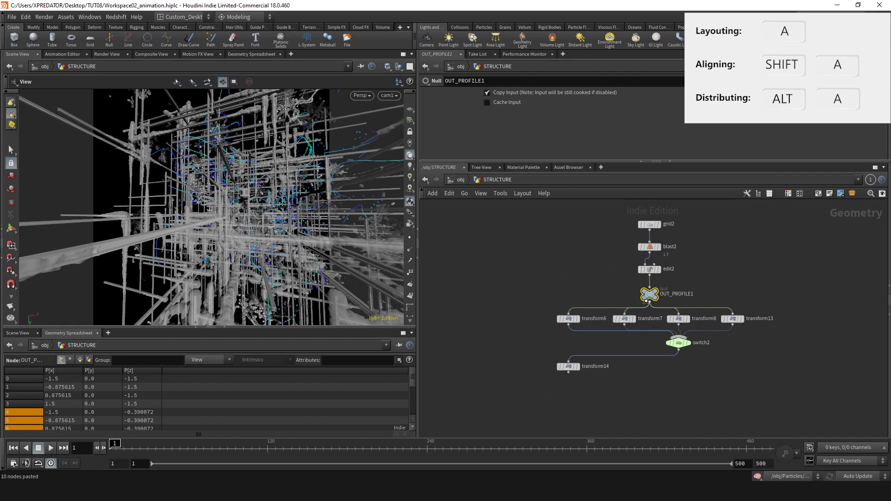
pyautogui.press('a')
pyautogui.moveTo(650, 294); pyautogui.dragTo(691, 295)
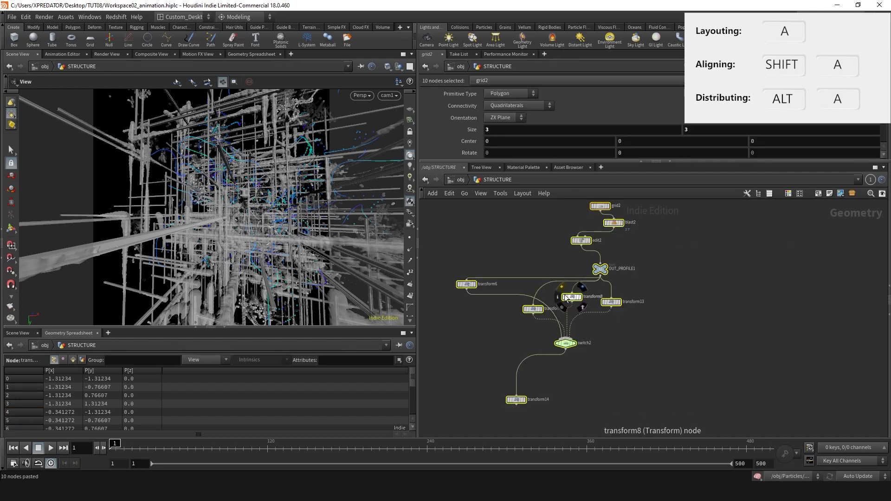
# Reposition the pasted nodes and align grid2, blast2 and edit2 in a vertical line with OUT_PROFILE1
pyautogui.moveTo(570, 297); pyautogui.dragTo(629, 314)
pyautogui.click(715, 289)
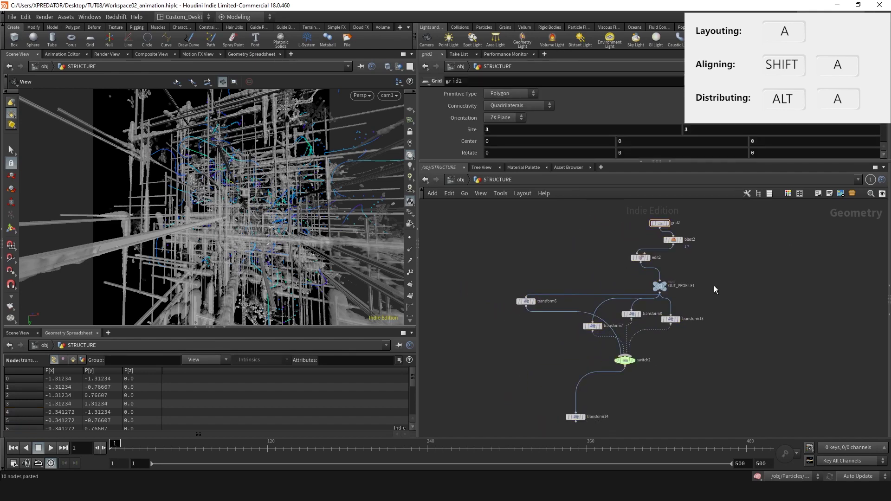
pyautogui.moveTo(721, 294); pyautogui.dragTo(625, 224)
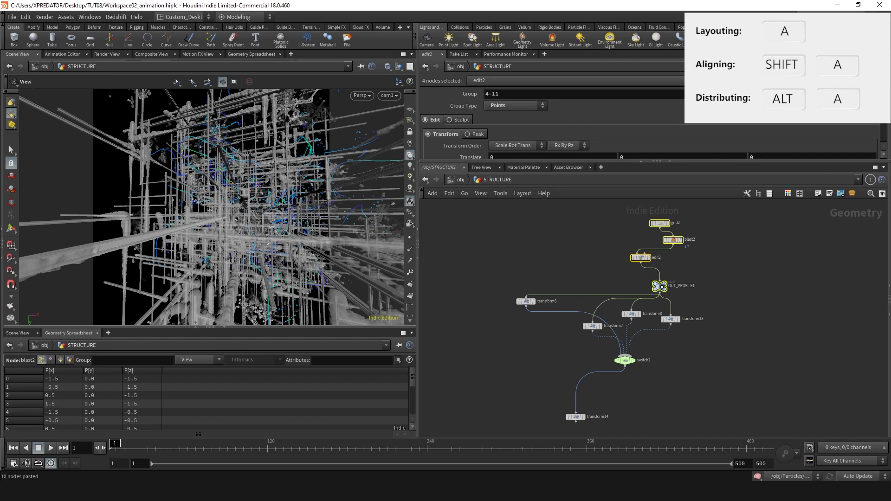
pyautogui.keyDown('shift'); pyautogui.moveTo(661, 286); pyautogui.dragTo(658, 261); pyautogui.keyUp('shift')
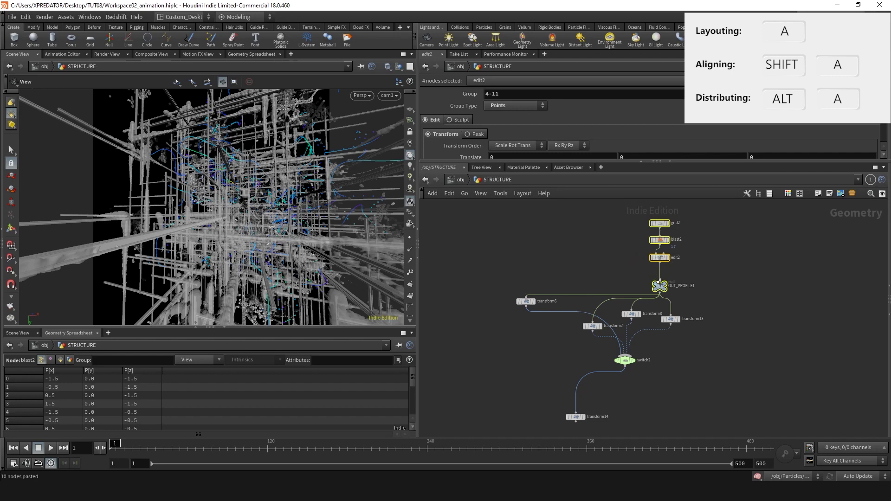
# Align the four transform nodes below OUT_PROFILE1 in a horizontal row, and align switch2 vertically with transform14
pyautogui.moveTo(710, 350); pyautogui.dragTo(514, 295)
pyautogui.hotkey('shift', 'a')
pyautogui.moveTo(652, 319); pyautogui.dragTo(616, 316)
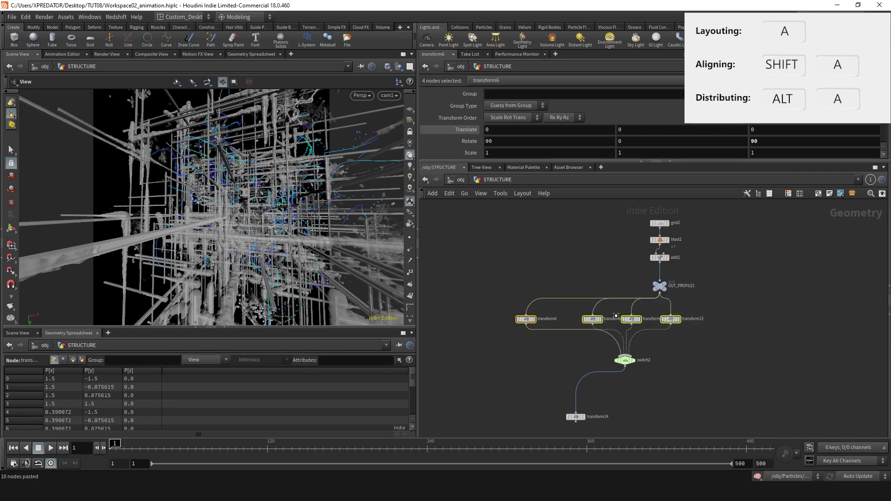
pyautogui.moveTo(655, 423); pyautogui.dragTo(547, 351)
pyautogui.hotkey('shift', 'a')
pyautogui.keyDown('shift'); pyautogui.moveTo(575, 417); pyautogui.dragTo(577, 376); pyautogui.keyUp('shift')
pyautogui.click(655, 380)
# Distribute the four transform nodes evenly along their row, and space the grid2-to-OUT_PROFILE1 column evenly
pyautogui.moveTo(724, 343); pyautogui.dragTo(447, 300)
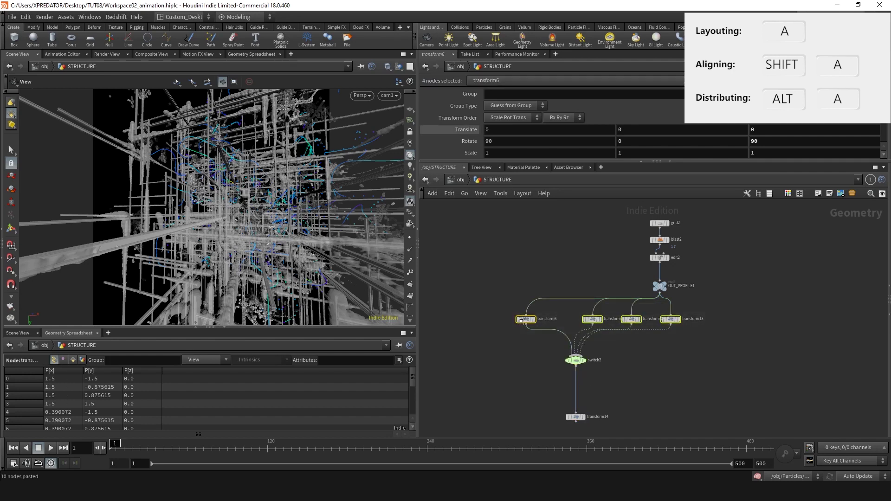
pyautogui.hotkey('alt', 'a')
pyautogui.keyDown('alt'); pyautogui.moveTo(523, 319); pyautogui.dragTo(558, 320); pyautogui.keyUp('alt')
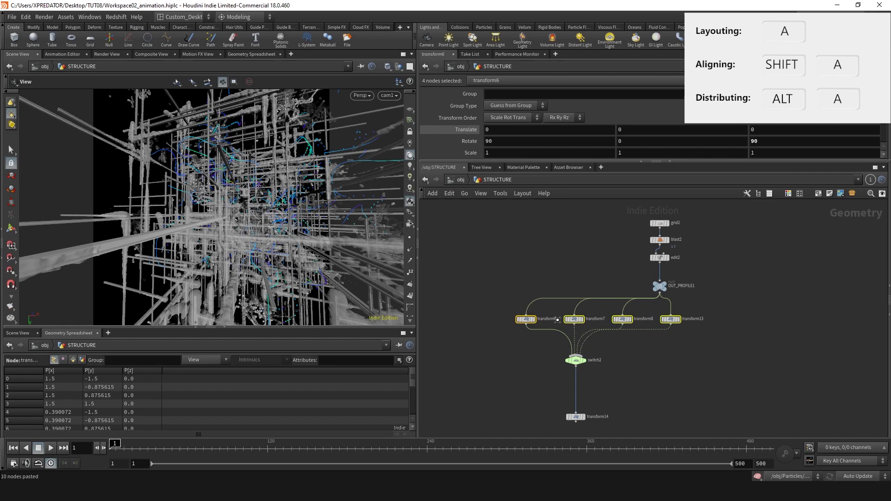
pyautogui.moveTo(714, 290); pyautogui.dragTo(651, 213)
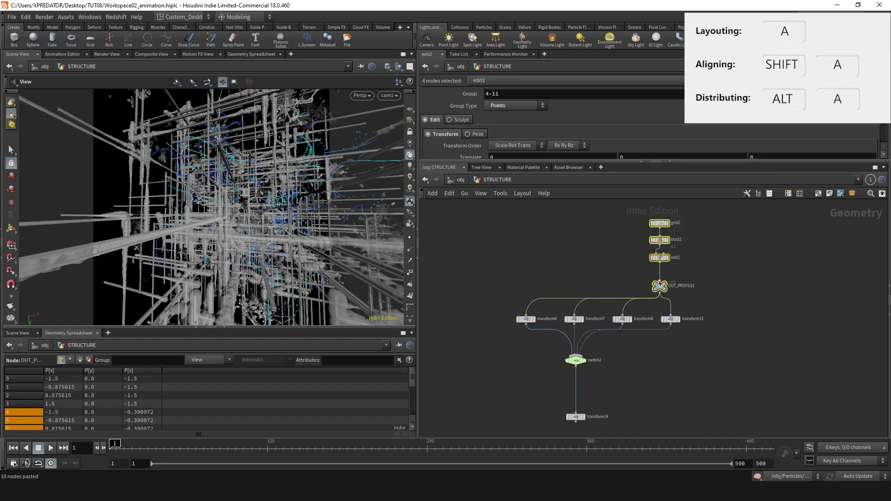
pyautogui.hotkey('alt', 'a')
pyautogui.keyDown('alt'); pyautogui.moveTo(659, 282); pyautogui.dragTo(659, 261); pyautogui.keyUp('alt')
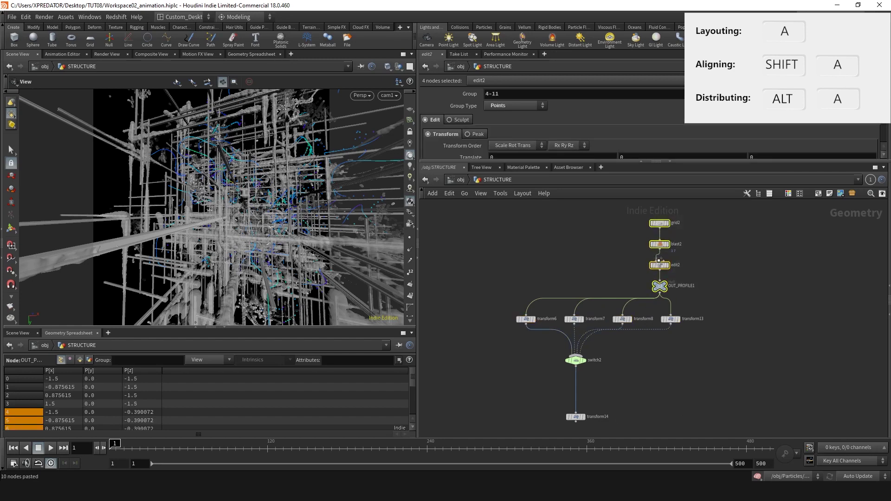
pyautogui.click(708, 263)
# Arrange the four transform nodes in an evenly spaced row, and the grid2-to-OUT_PROFILE1 chain in an evenly spaced column
pyautogui.moveTo(692, 342); pyautogui.dragTo(471, 294)
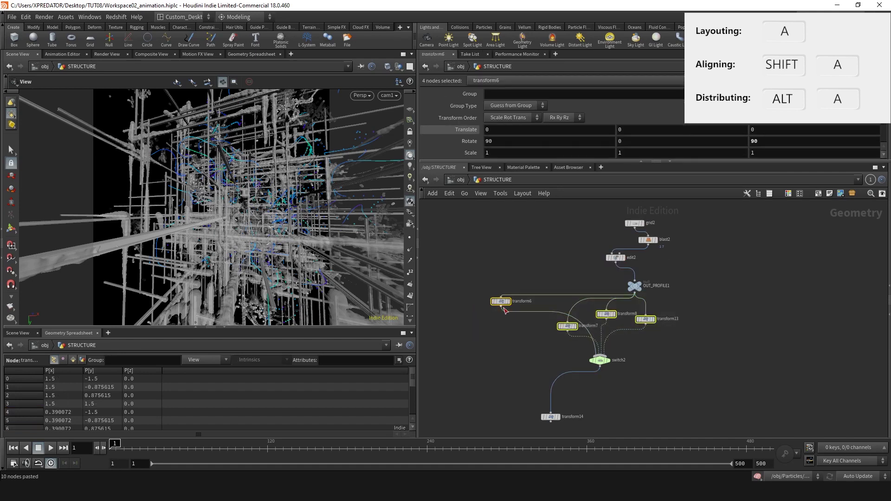
pyautogui.hotkey('shift', 'a')
pyautogui.keyDown('shift'); pyautogui.moveTo(646, 319); pyautogui.dragTo(602, 318); pyautogui.keyUp('shift')
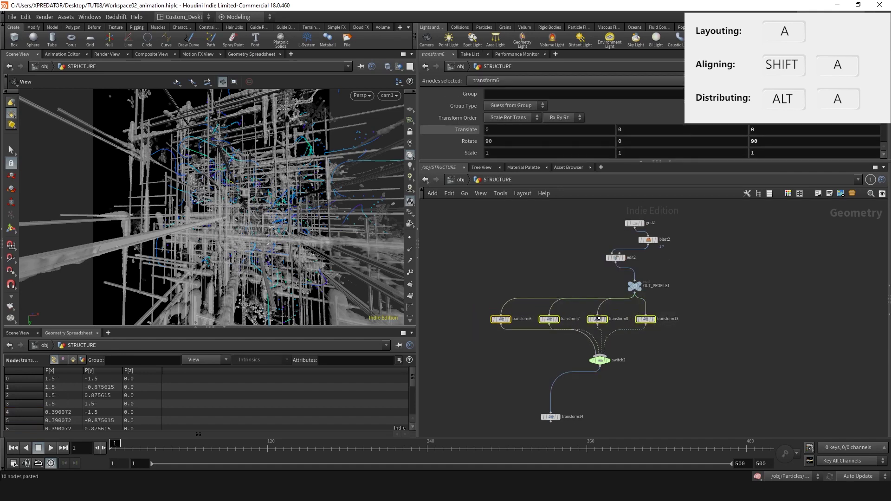
pyautogui.moveTo(667, 298); pyautogui.dragTo(582, 214)
pyautogui.press('a')
pyautogui.moveTo(631, 286); pyautogui.dragTo(631, 254)
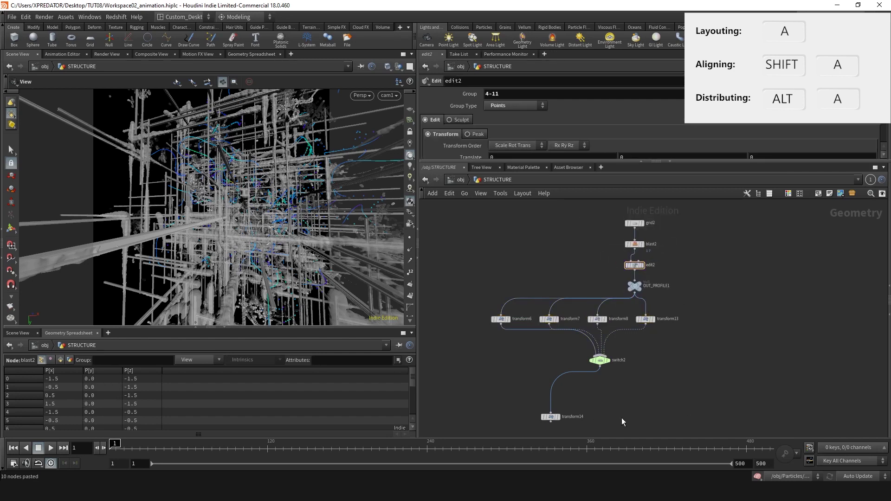
# Select switch2 and transform14 and align them vertically
pyautogui.moveTo(621, 419); pyautogui.dragTo(546, 356)
pyautogui.hotkey('shift', 'a')
pyautogui.keyDown('shift'); pyautogui.moveTo(600, 371); pyautogui.dragTo(601, 388); pyautogui.keyUp('shift')
pyautogui.click(660, 366)
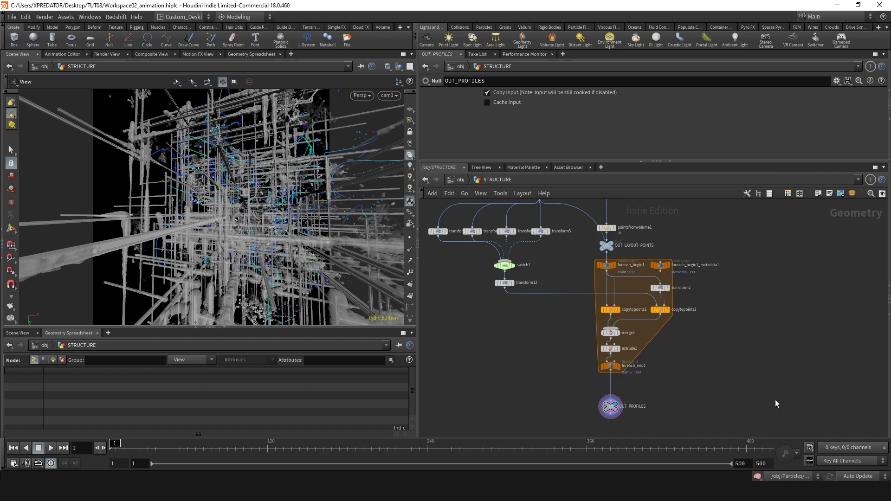
# Try several palette colors on the OUT_PROFILES node and set its color to black
pyautogui.press('c')
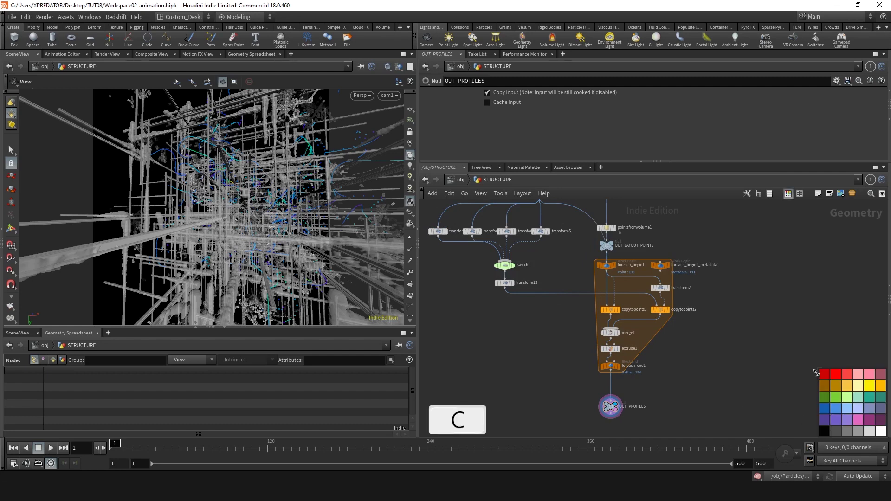
pyautogui.click(610, 407)
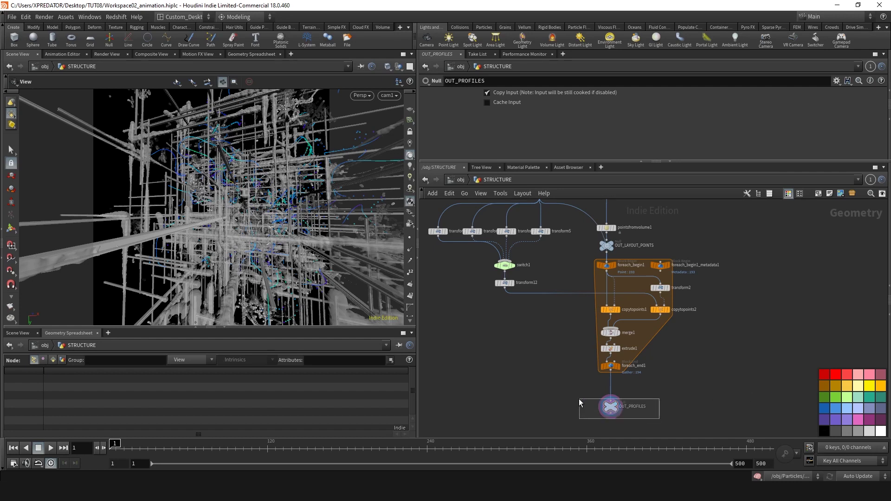
pyautogui.click(824, 375)
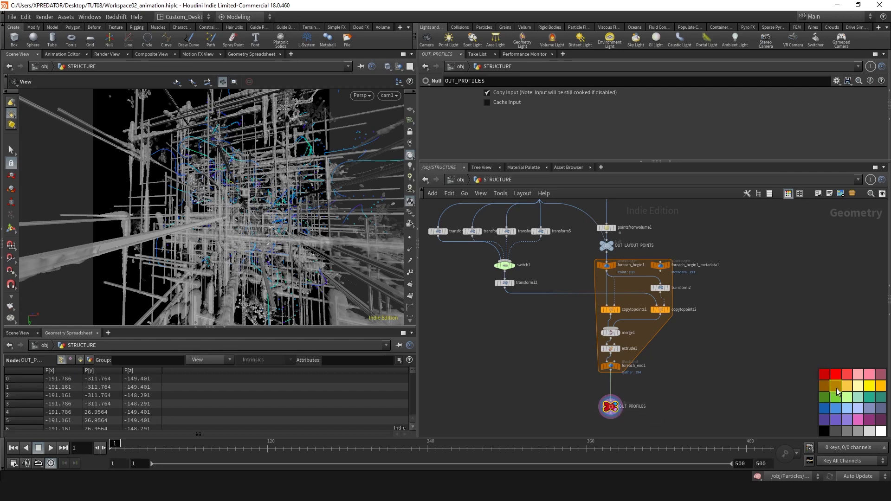
pyautogui.click(848, 389)
pyautogui.moveTo(859, 416); pyautogui.dragTo(610, 407)
pyautogui.click(824, 431)
# Add a custom periwinkle-blue color to the node color palette and apply it to the extrude1 node
pyautogui.rightClick(824, 419)
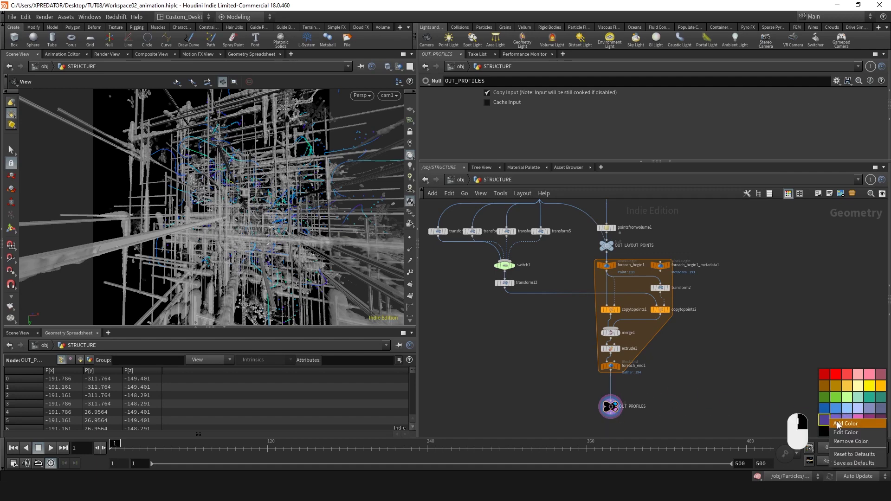
pyautogui.click(838, 425)
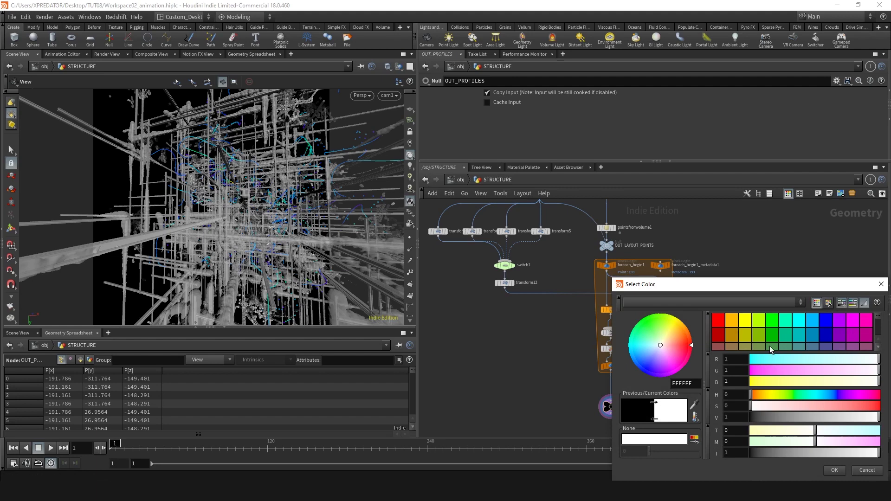
pyautogui.click(771, 359)
pyautogui.moveTo(789, 374); pyautogui.dragTo(783, 377)
pyautogui.moveTo(811, 406); pyautogui.dragTo(824, 407)
pyautogui.click(834, 470)
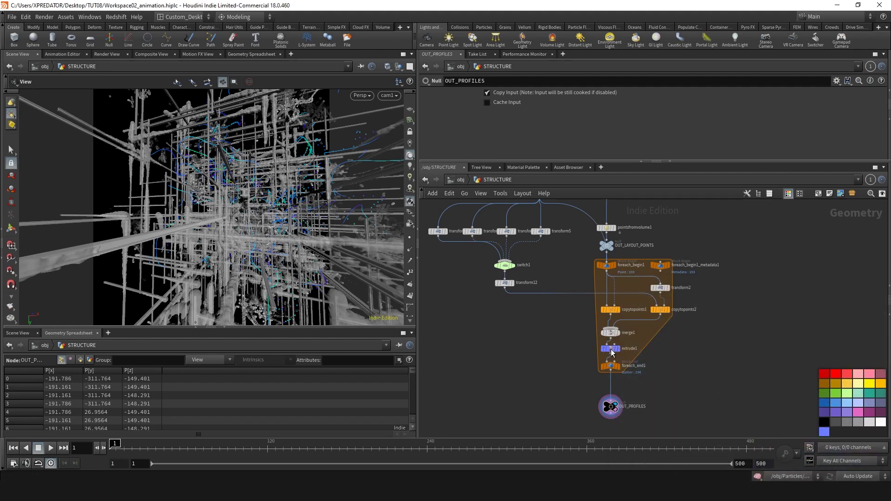
# Remove the custom periwinkle-blue color from the node color palette
pyautogui.rightClick(830, 437)
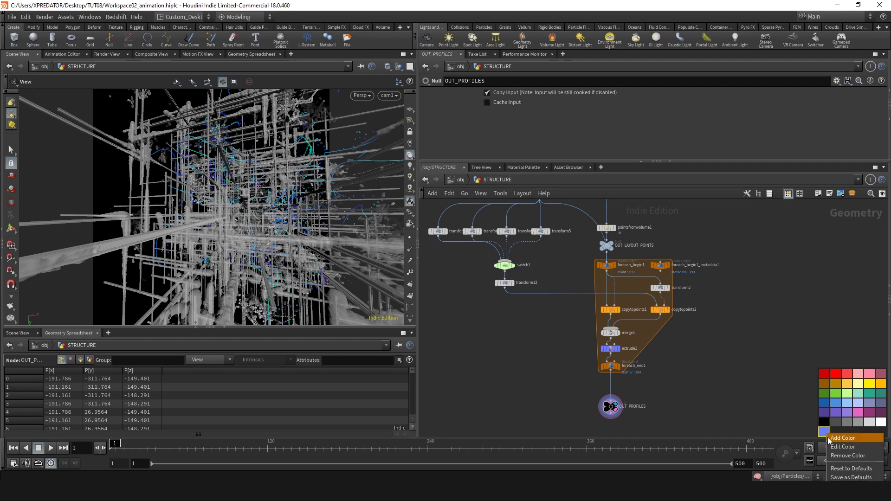
pyautogui.click(834, 453)
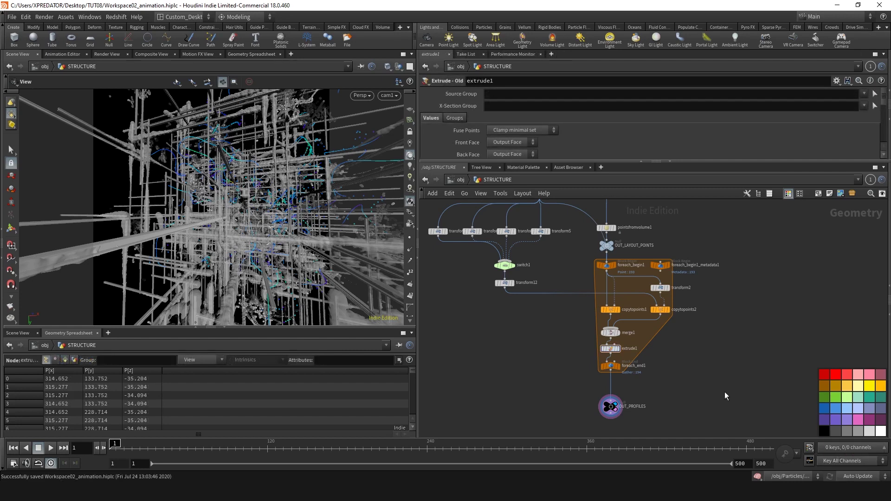
# Change the OUT_PROFILES node's shape to a circle and try another shape on extrude1
pyautogui.press('z')
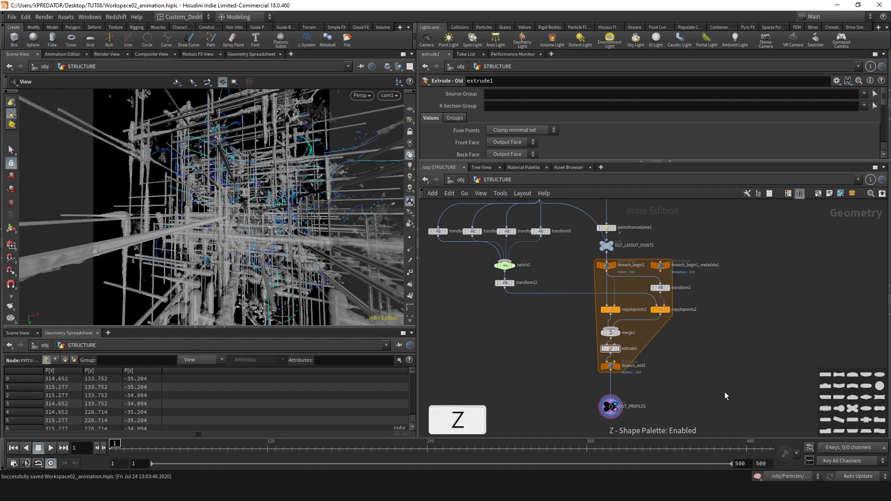
pyautogui.moveTo(881, 389); pyautogui.dragTo(610, 409)
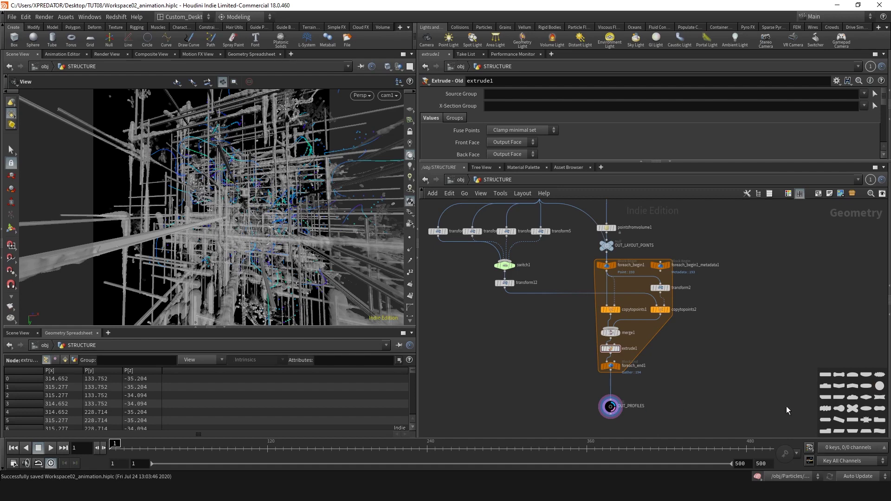
pyautogui.moveTo(825, 410); pyautogui.dragTo(602, 352)
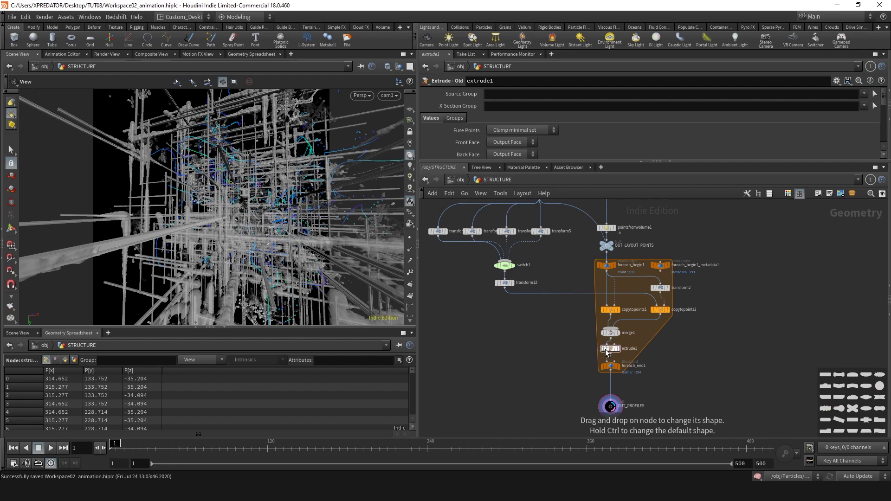
# Make black the default color and the circle the default shape for all Null nodes
pyautogui.press('c')
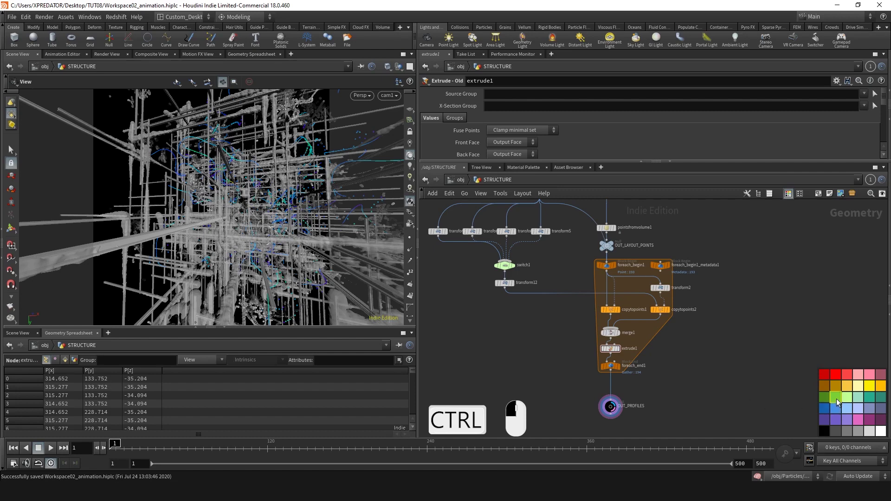
pyautogui.moveTo(825, 431); pyautogui.dragTo(611, 409)
pyautogui.press('z')
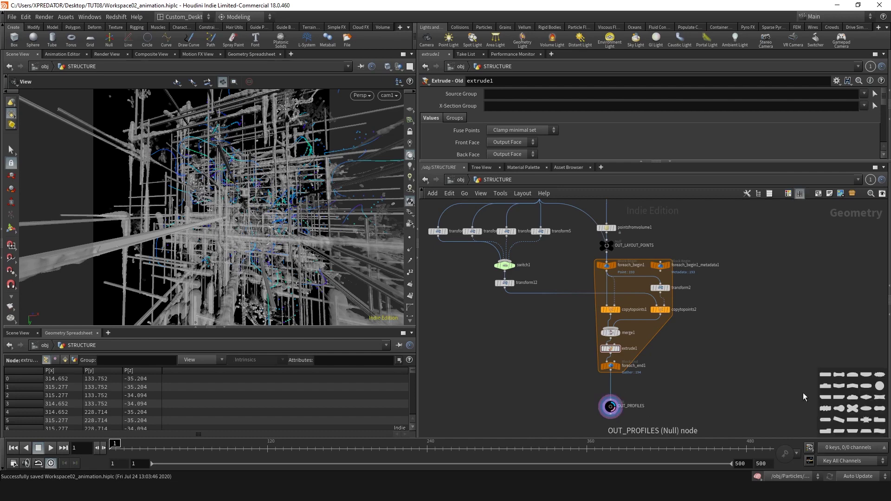
pyautogui.moveTo(880, 386); pyautogui.dragTo(612, 408)
# Add a Null node beside OUT_PROFILES to check the default color and shape
pyautogui.scroll(-3, 670, 388)
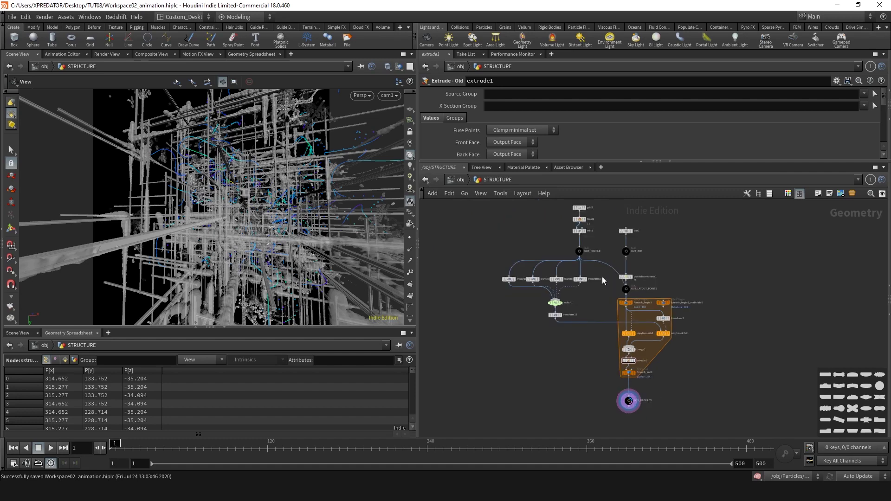
pyautogui.scroll(2, 680, 379)
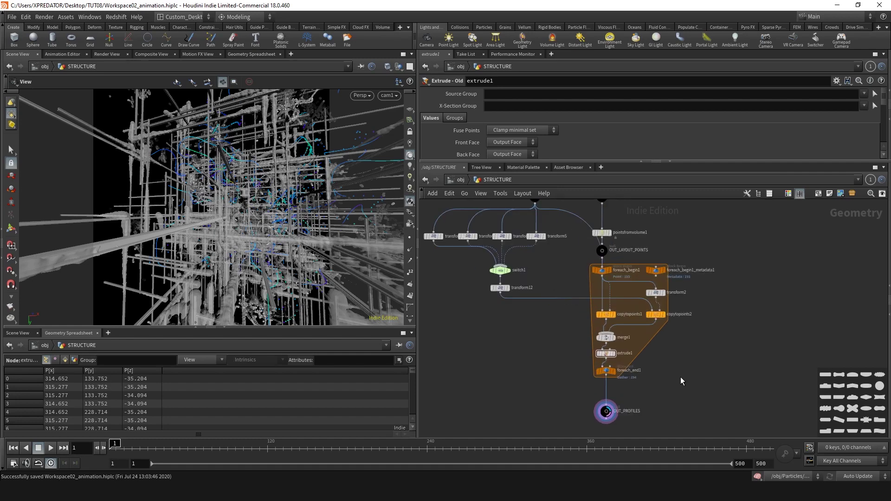
pyautogui.press('Tab')
pyautogui.write('null')
pyautogui.press('Return')
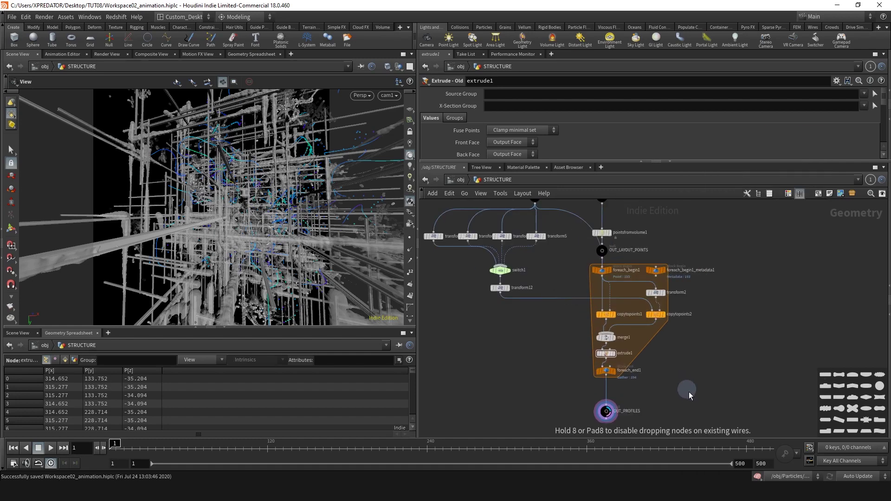
pyautogui.click(689, 394)
pyautogui.moveTo(714, 411); pyautogui.dragTo(722, 384, button='middle')
pyautogui.moveTo(721, 382); pyautogui.dragTo(680, 352)
pyautogui.moveTo(696, 367); pyautogui.dragTo(692, 387)
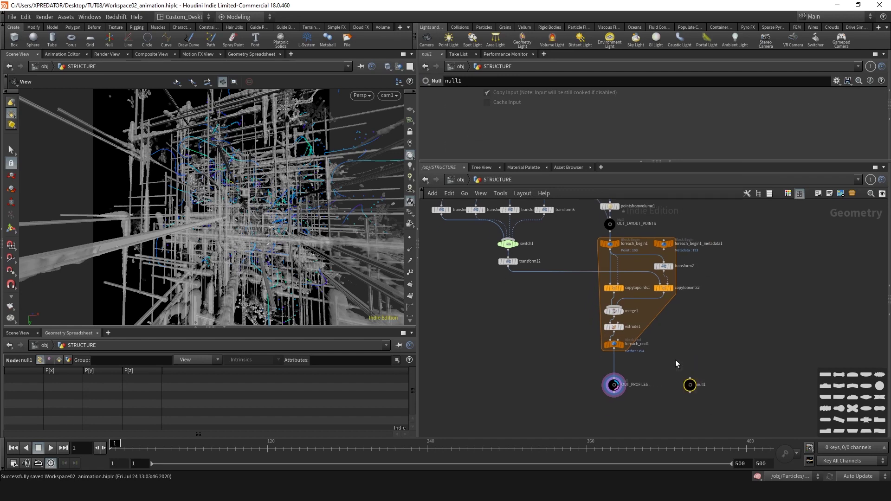
# Delete the test Null node beside OUT_PROFILES and save the scene
pyautogui.press('Delete')
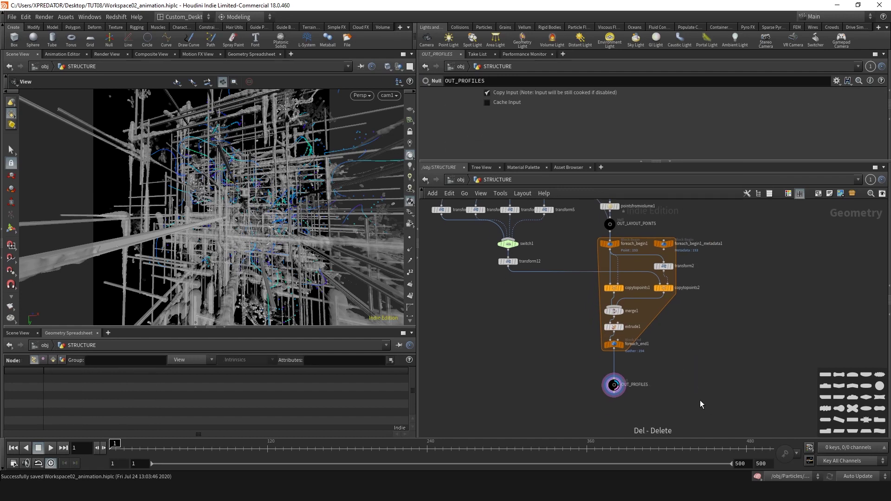
pyautogui.hotkey('ctrl', 's')
# Toggle the network wiring style between straight and rounded connections, ending on rounded
pyautogui.scroll(-3, 698, 333)
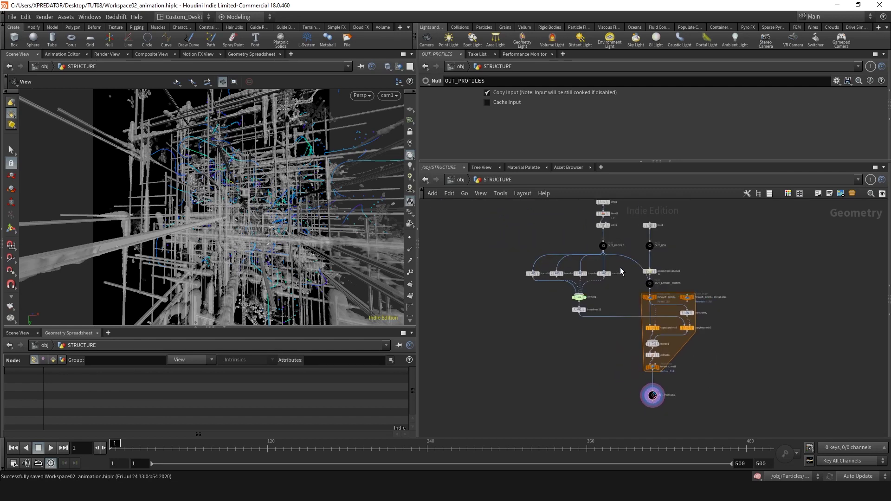
pyautogui.hotkey('shift', 's')
pyautogui.hotkey('shift', 's')
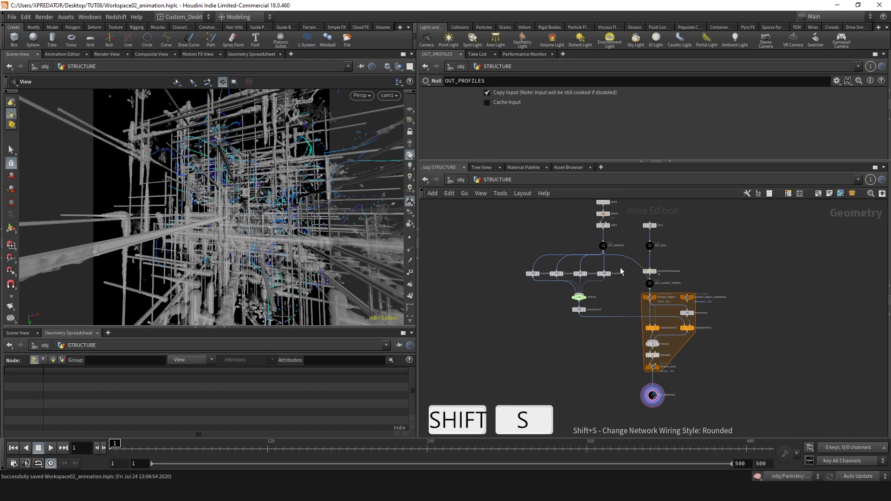
pyautogui.click(481, 194)
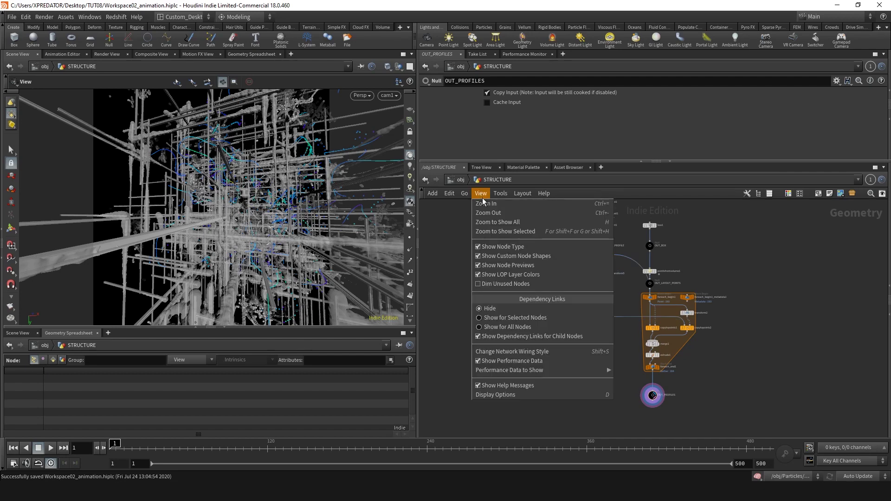
pyautogui.click(524, 354)
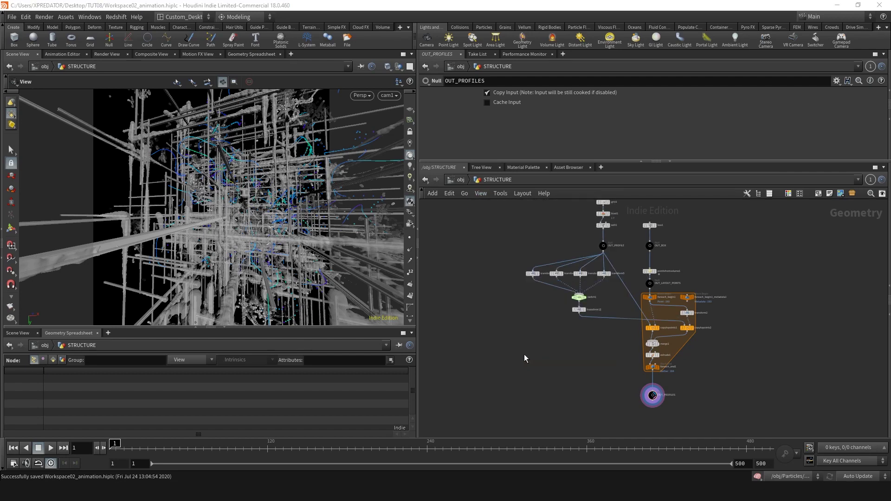
pyautogui.moveTo(556, 354)
pyautogui.mouseDown(button='middle')
pyautogui.moveTo(551, 372)
pyautogui.moveTo(550, 360)
pyautogui.mouseUp(button='middle')
pyautogui.hotkey('shift', 's')
# Add a sticky note beside the foreach block and delete it
pyautogui.scroll(1, 616, 344)
pyautogui.scroll(1, 615, 341)
pyautogui.moveTo(615, 341); pyautogui.dragTo(606, 341, button='middle')
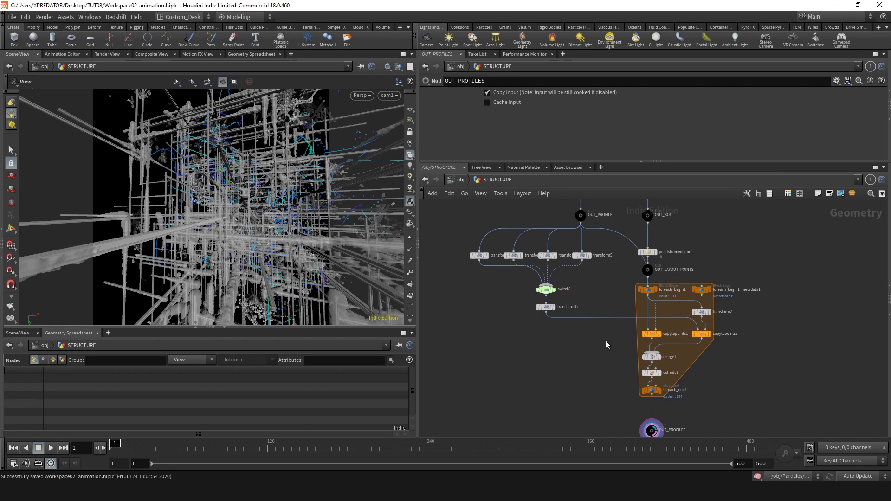
pyautogui.moveTo(606, 341); pyautogui.dragTo(560, 310, button='middle')
pyautogui.scroll(-1, 561, 310)
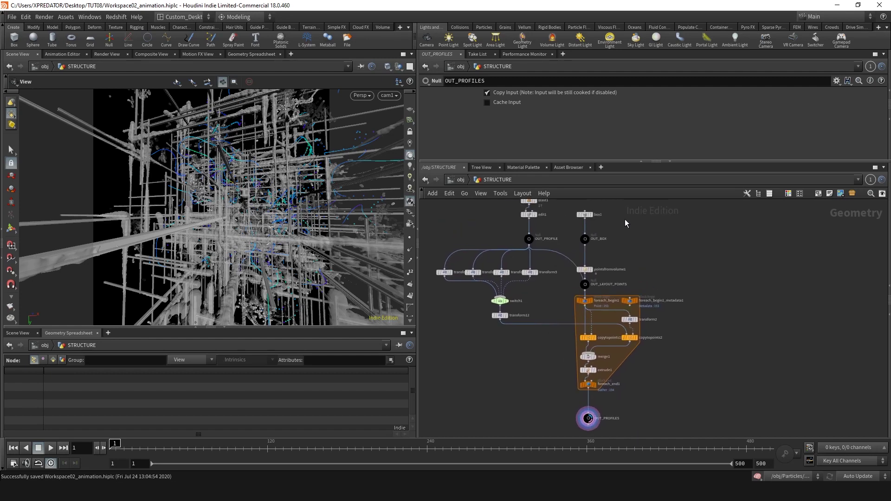
pyautogui.click(432, 193)
pyautogui.moveTo(756, 311); pyautogui.dragTo(688, 268)
pyautogui.press('Delete')
# Add a sticky note beside the foreach block reading "foreach loop for scattering beams", and minimize and restore it
pyautogui.click(829, 193)
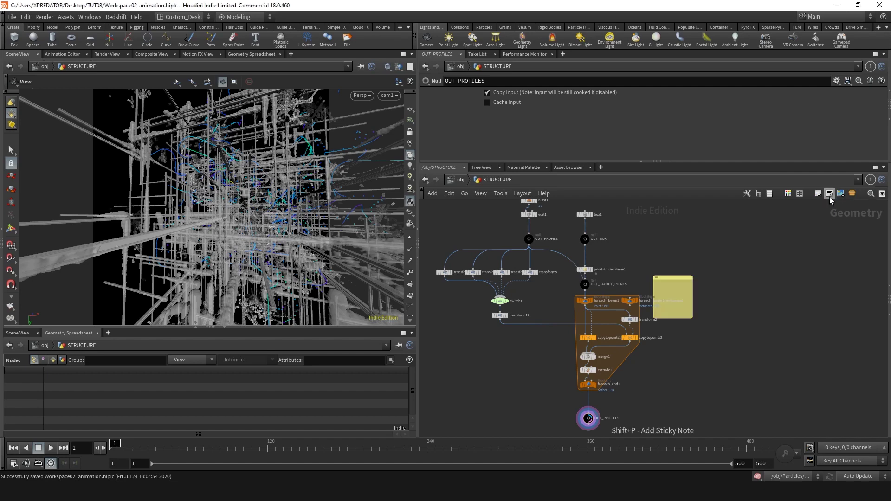
pyautogui.moveTo(682, 279); pyautogui.dragTo(717, 299)
pyautogui.scroll(3, 700, 301)
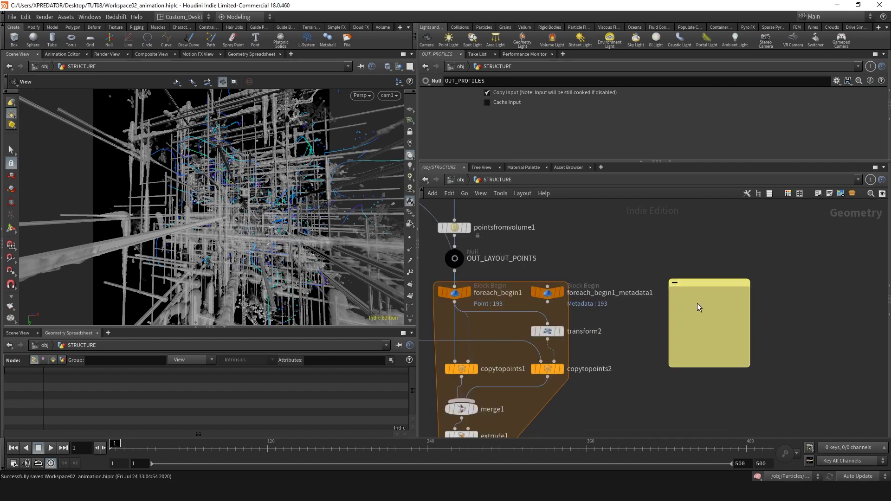
pyautogui.click(696, 304)
pyautogui.write('foreach loop for scattering beams')
pyautogui.click(674, 283)
pyautogui.click(675, 283)
# Try palette colors on the sticky note, giving it a green background and red text
pyautogui.click(733, 290)
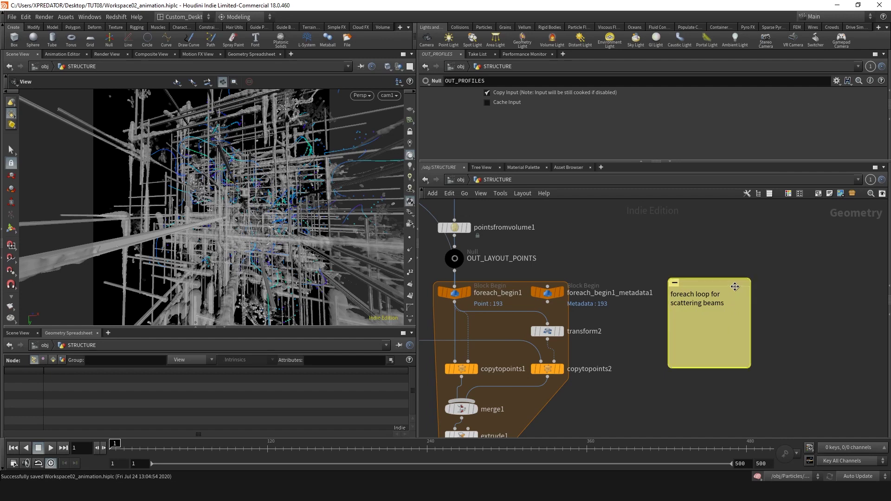
pyautogui.press('c')
pyautogui.click(823, 375)
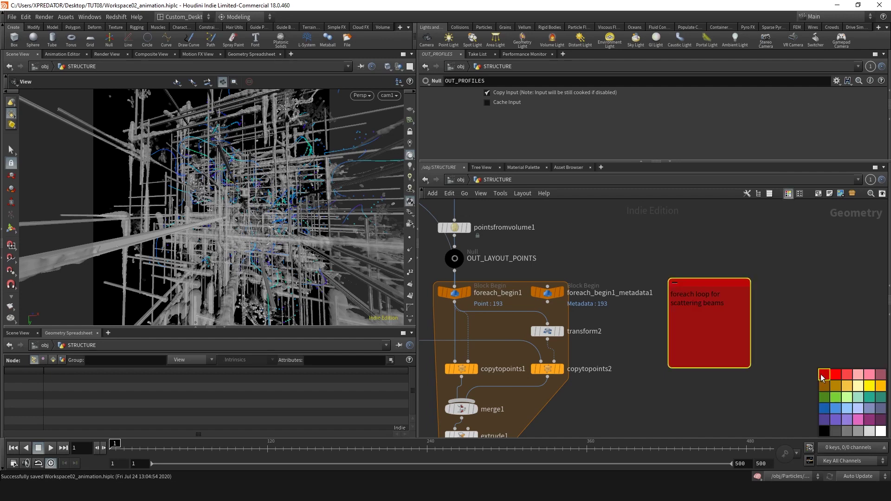
pyautogui.click(840, 396)
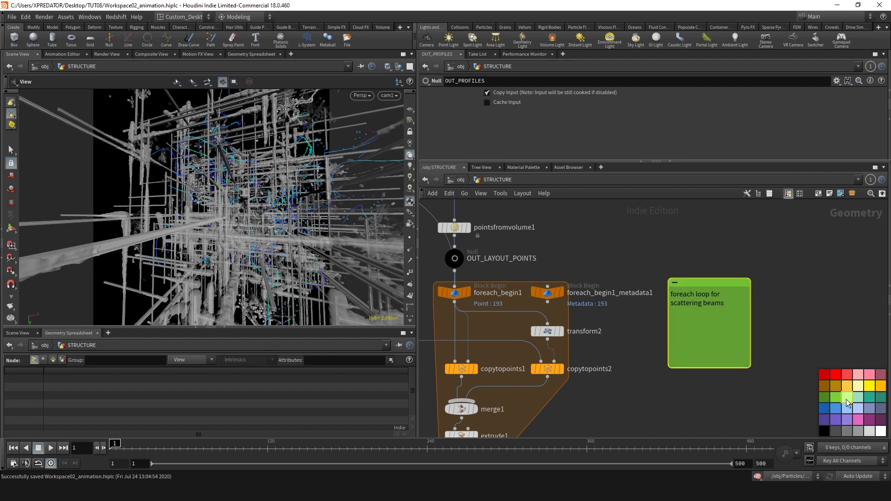
pyautogui.moveTo(865, 421); pyautogui.dragTo(707, 304)
pyautogui.moveTo(822, 374); pyautogui.dragTo(711, 301)
pyautogui.press('c')
pyautogui.click(773, 327)
# Set a larger text size for the green sticky note
pyautogui.scroll(-3, 773, 328)
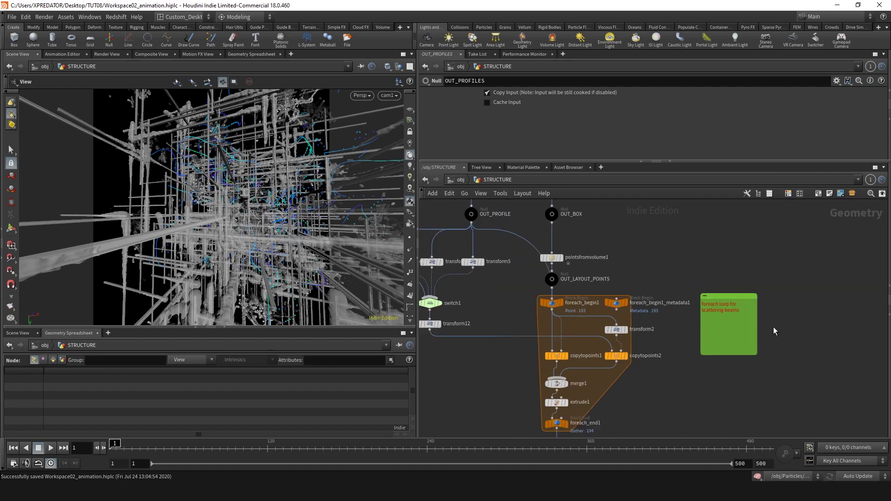
pyautogui.scroll(-2, 773, 326)
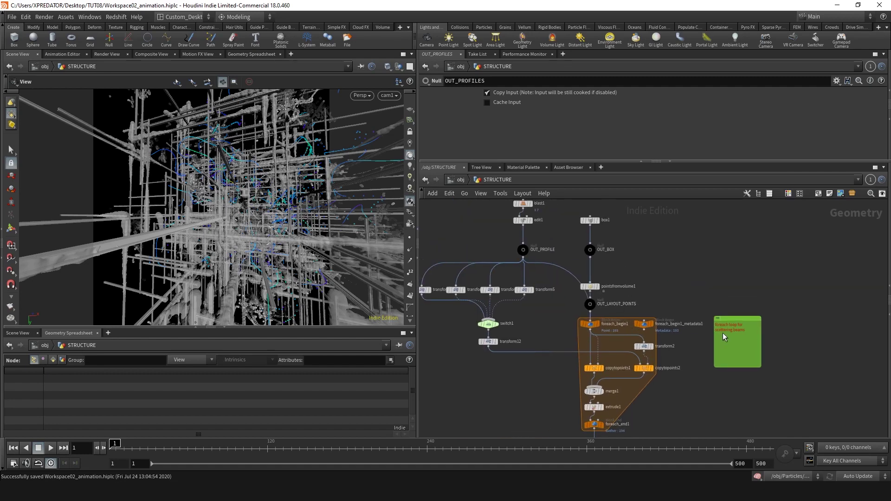
pyautogui.scroll(2, 723, 333)
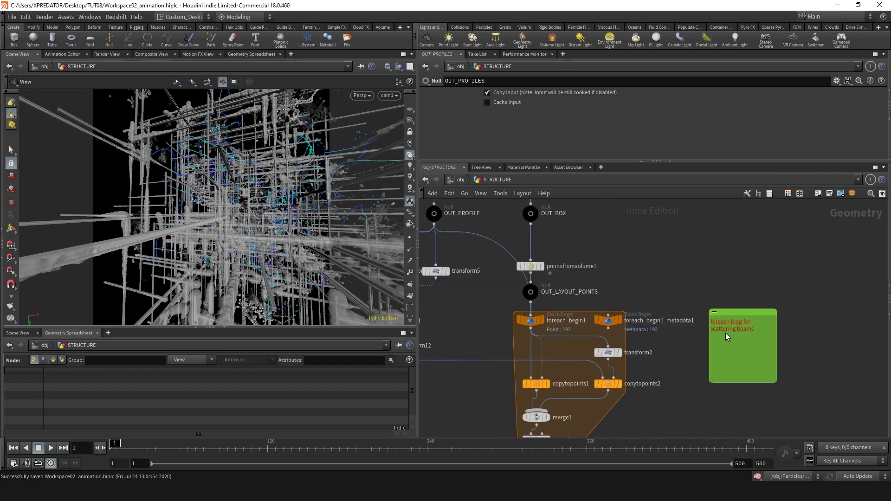
pyautogui.rightClick(737, 312)
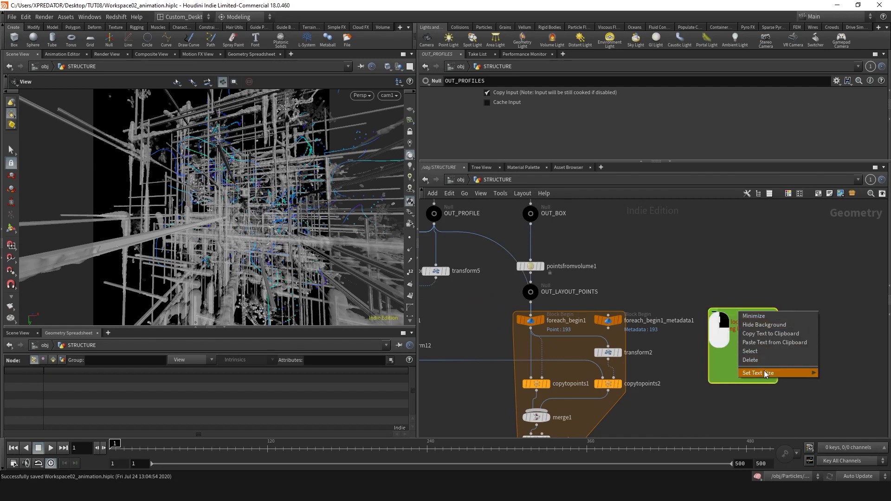
pyautogui.moveTo(765, 374)
pyautogui.click(830, 382)
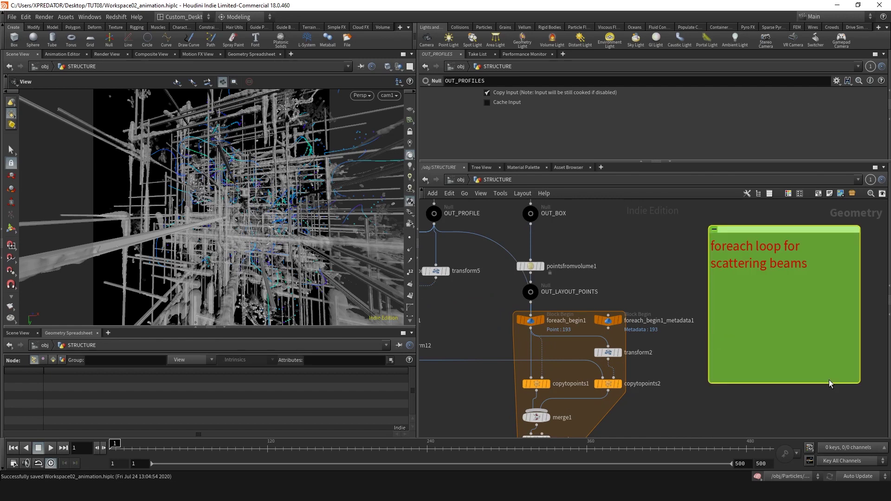
# Hide the sticky note's background and move the note above the box1 node that feeds the foreach branch
pyautogui.rightClick(777, 317)
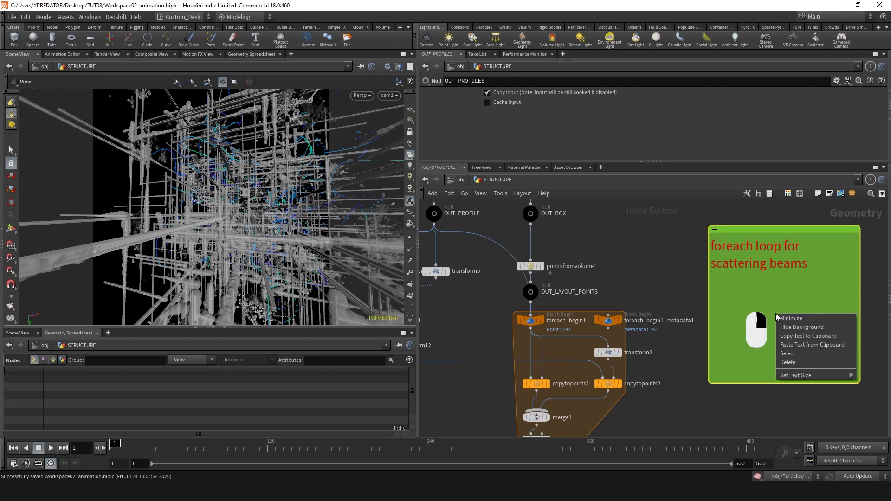
pyautogui.click(787, 333)
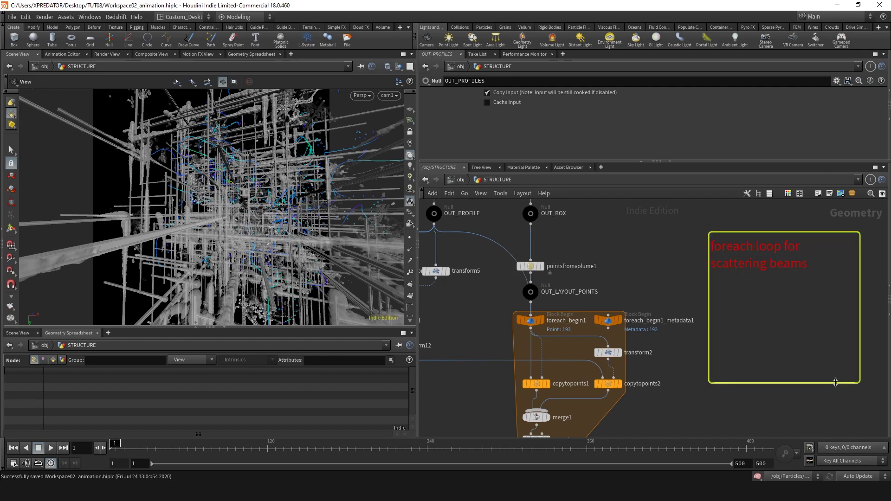
pyautogui.scroll(-1, 811, 319)
pyautogui.moveTo(812, 319); pyautogui.dragTo(801, 345, button='middle')
pyautogui.moveTo(755, 281); pyautogui.dragTo(591, 247)
pyautogui.press('h')
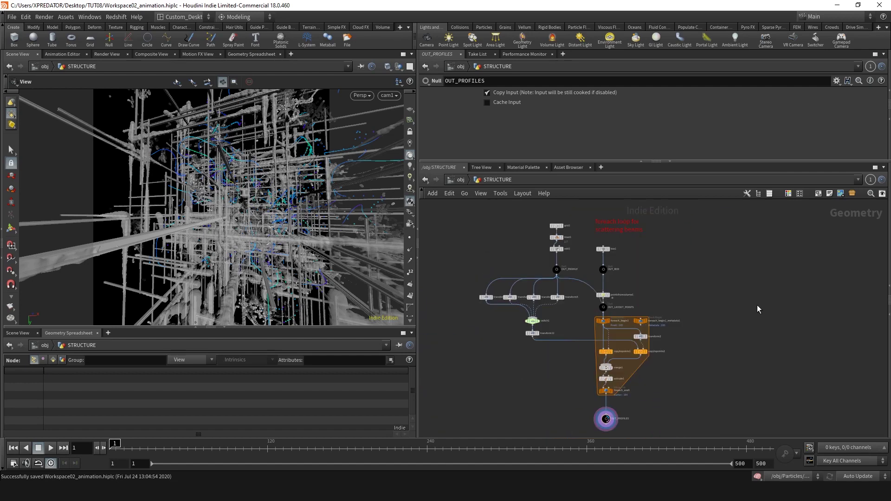
# Add the comment "Random scattering" to the switch1 node through its node information, and check its comment marker
pyautogui.scroll(5, 541, 319)
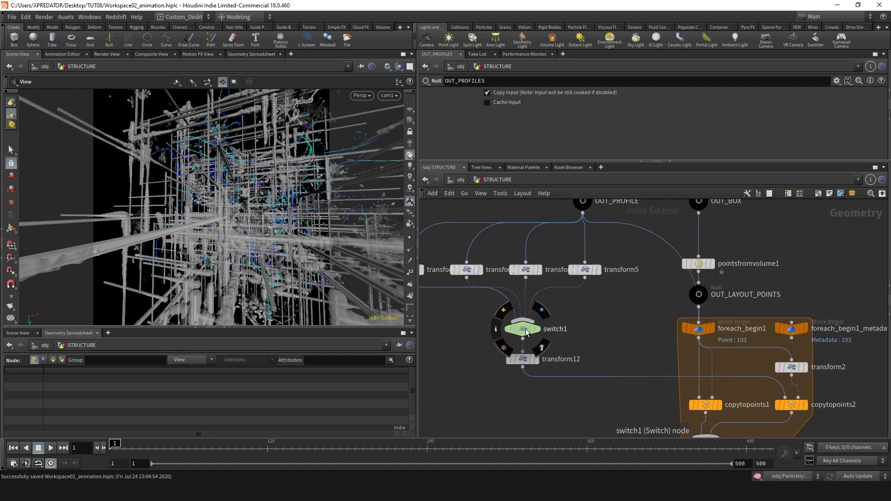
pyautogui.click(533, 321)
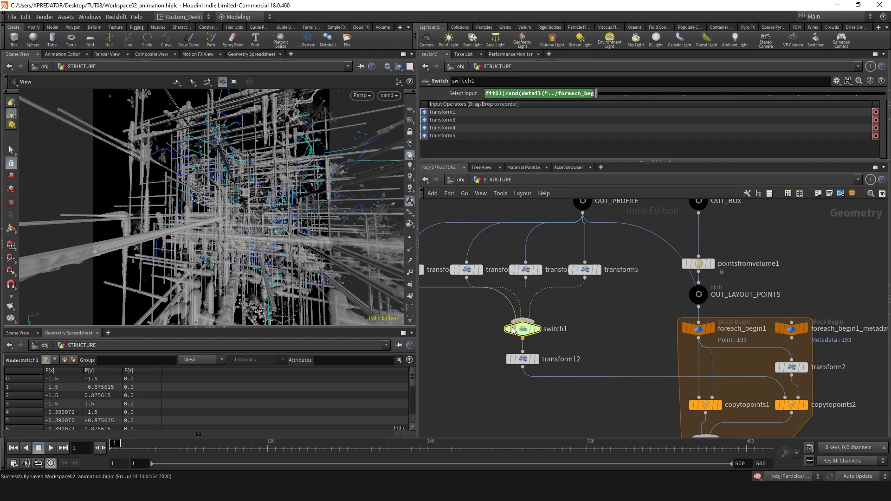
pyautogui.moveTo(514, 330)
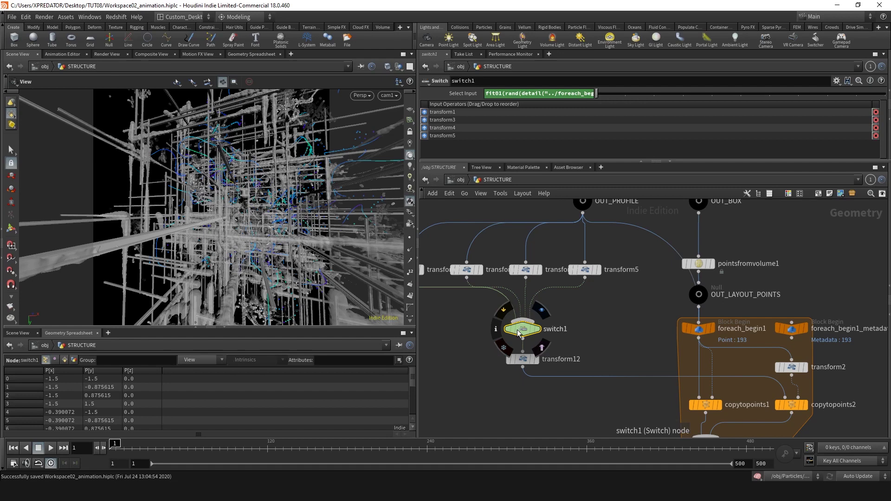
pyautogui.rightClick(518, 333)
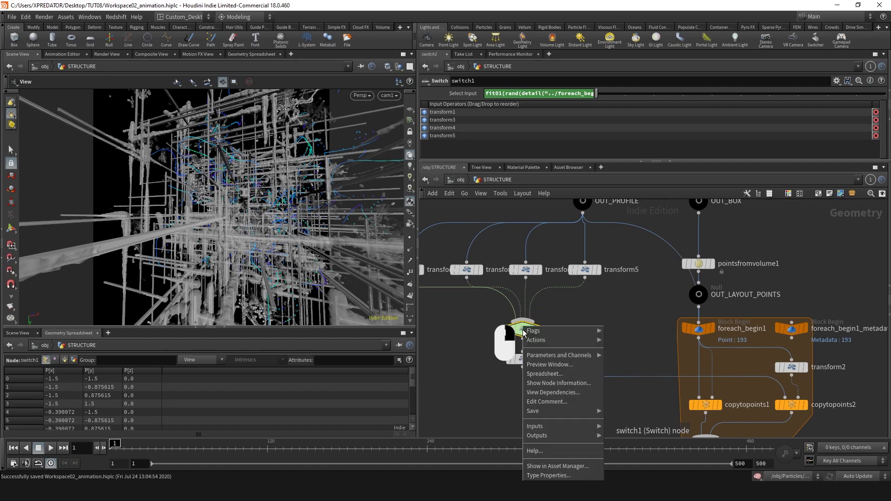
pyautogui.click(549, 383)
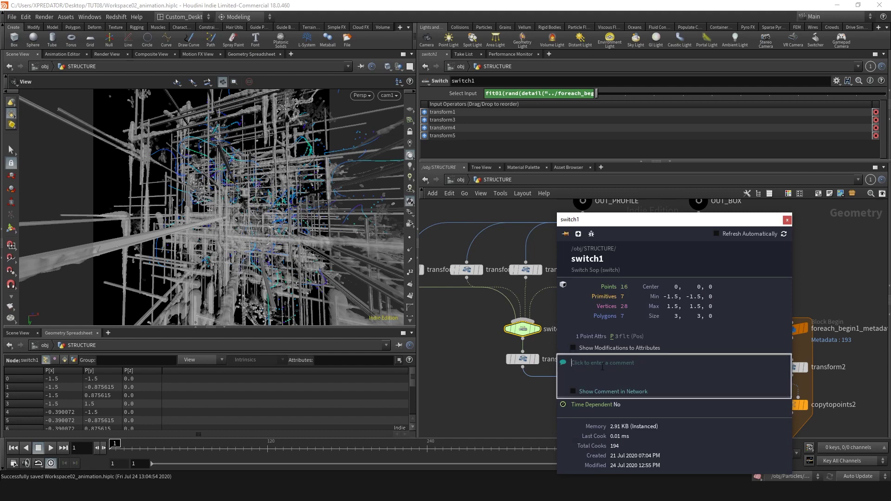
pyautogui.click(636, 367)
pyautogui.write('Random scattering')
pyautogui.click(786, 220)
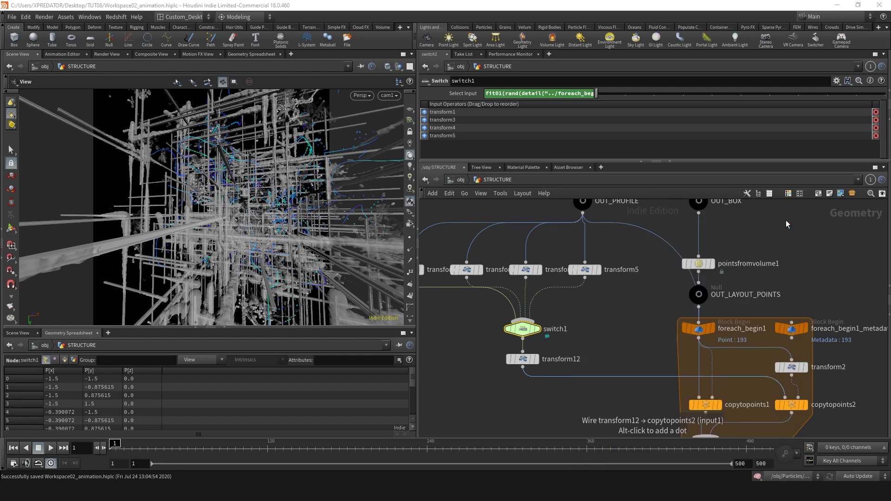
pyautogui.scroll(3, 543, 340)
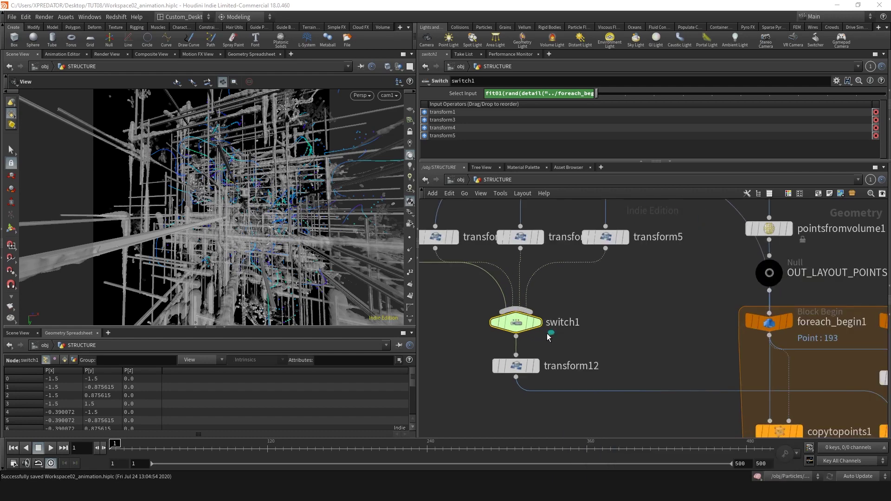
pyautogui.middleClick(523, 327)
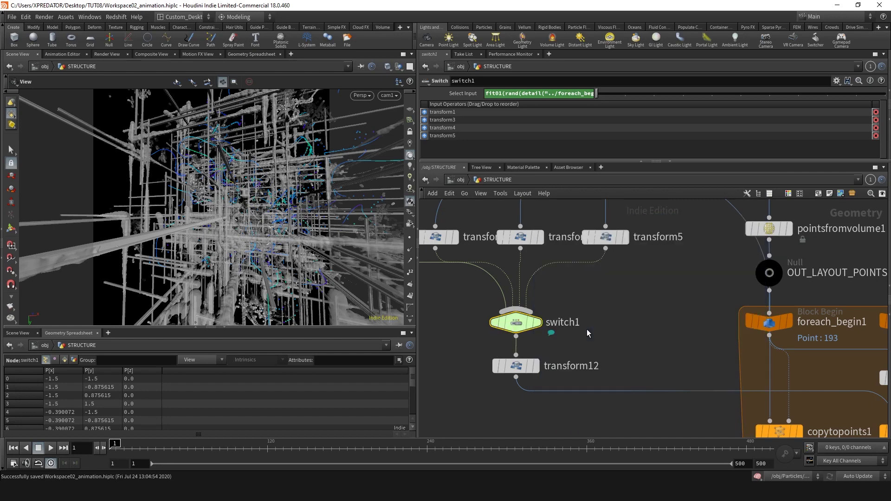
# Create a network box around OUT_PROFILE, the four transforms, switch1 and transform12, and shift it away from the foreach block
pyautogui.scroll(-5, 612, 328)
pyautogui.scroll(-3, 613, 327)
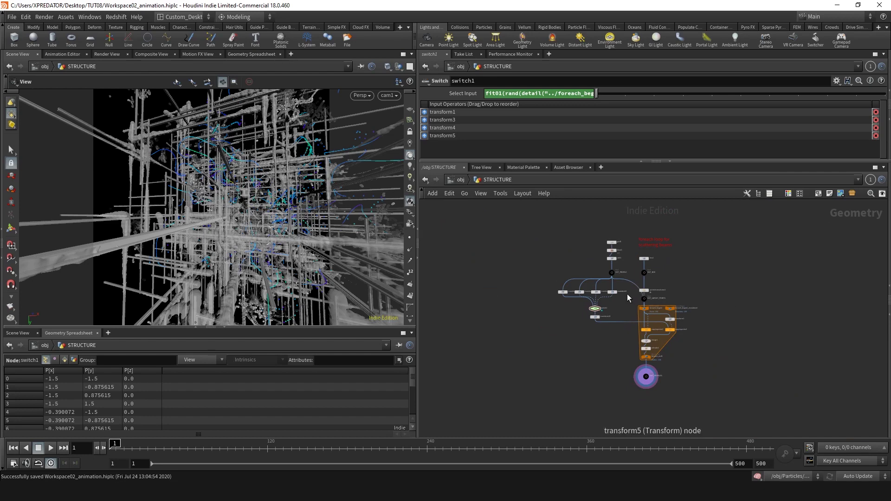
pyautogui.scroll(4, 626, 296)
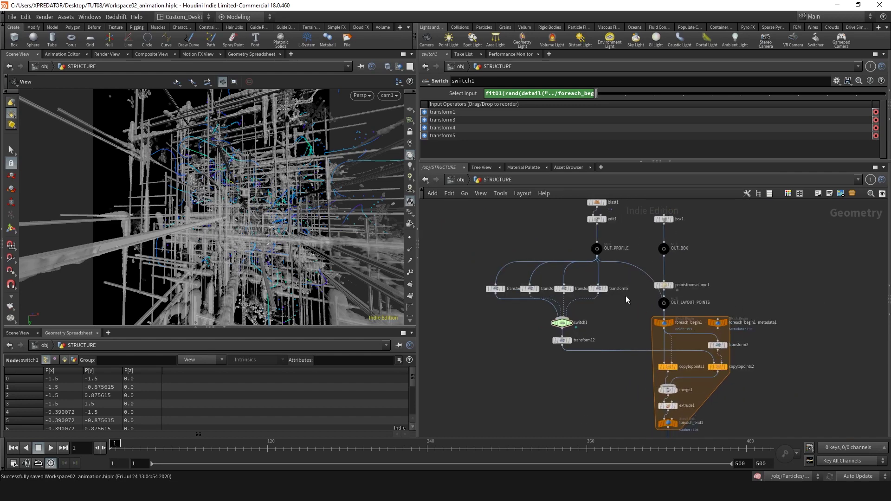
pyautogui.moveTo(621, 375); pyautogui.dragTo(460, 240)
pyautogui.hotkey('shift', 'o')
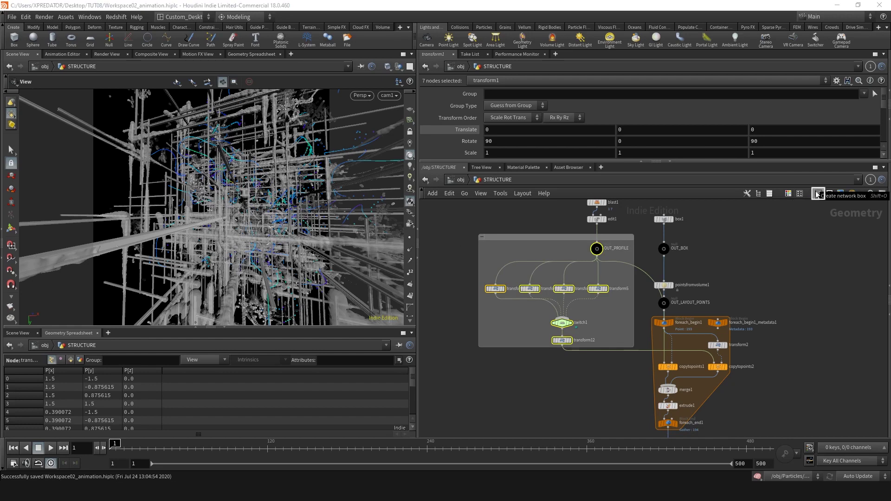
pyautogui.click(751, 233)
pyautogui.moveTo(572, 238); pyautogui.dragTo(551, 236)
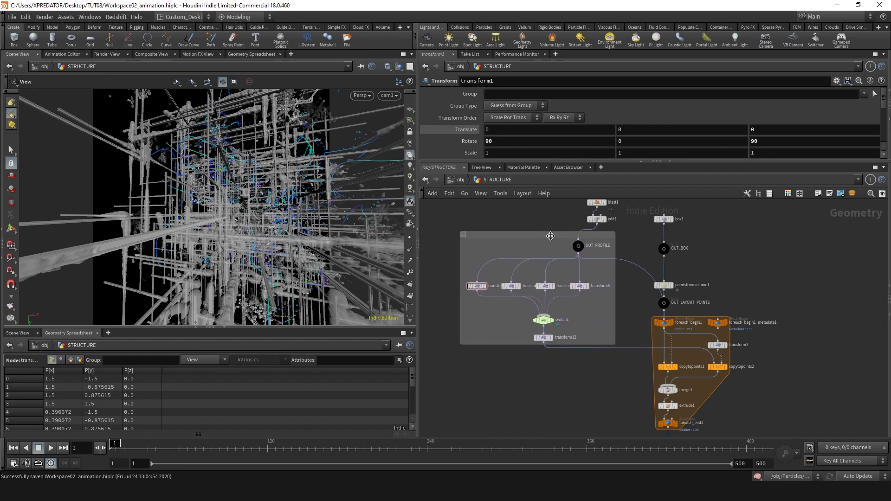
# Collapse the network box, name it "Random Beams", reposition it and expand it again
pyautogui.click(460, 239)
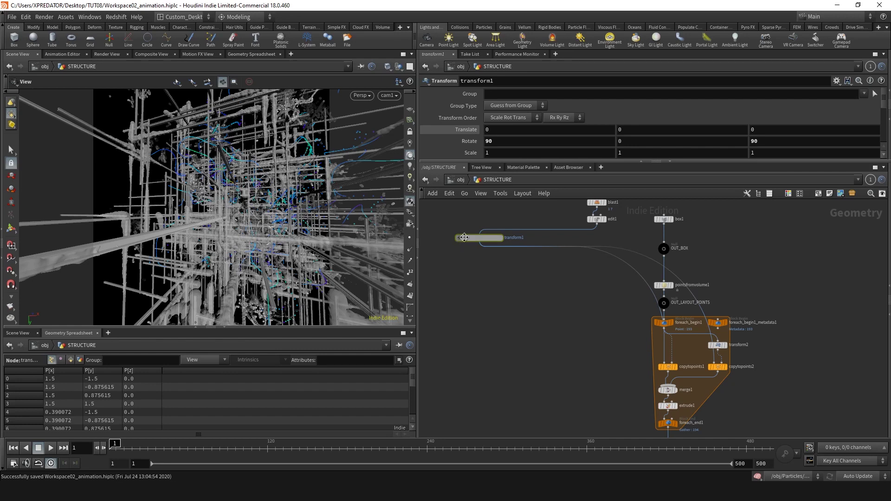
pyautogui.doubleClick(471, 238)
pyautogui.write('Random Beams')
pyautogui.press('Return')
pyautogui.moveTo(475, 239); pyautogui.dragTo(497, 243)
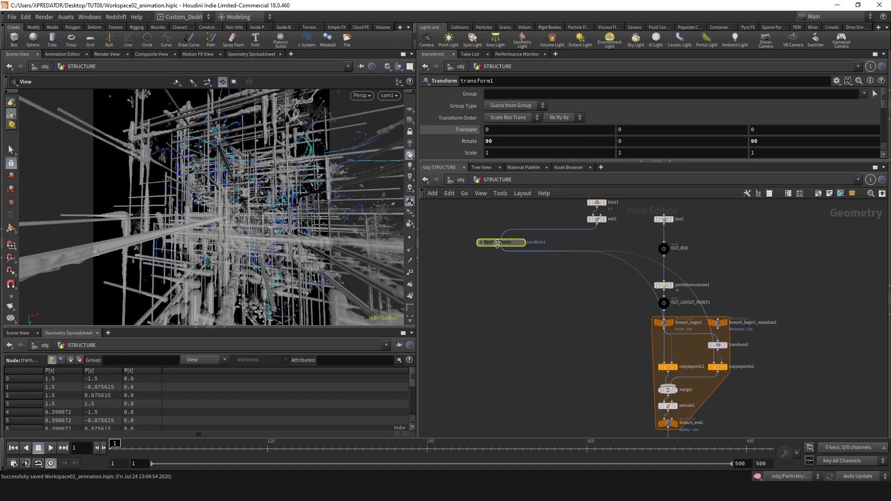
pyautogui.click(481, 242)
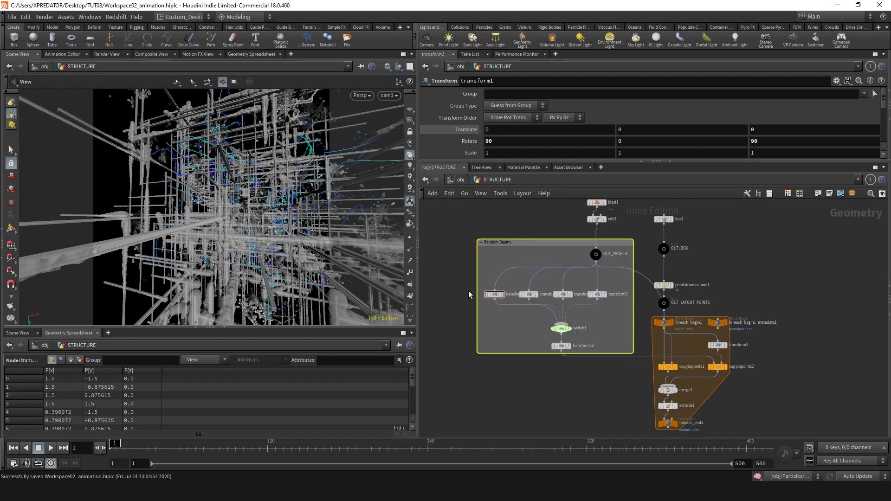
# Extend the Random Beams box downward and move the transform1 node farther from its neighbouring transforms
pyautogui.scroll(3, 466, 299)
pyautogui.moveTo(597, 375); pyautogui.dragTo(597, 395)
pyautogui.moveTo(503, 303)
pyautogui.mouseDown()
pyautogui.moveTo(441, 305)
pyautogui.moveTo(494, 312)
pyautogui.mouseUp()
pyautogui.scroll(-2, 471, 327)
# Add a Null node fed by transform12 inside the Random Beams box, and pull it back out below the box
pyautogui.press('Tab')
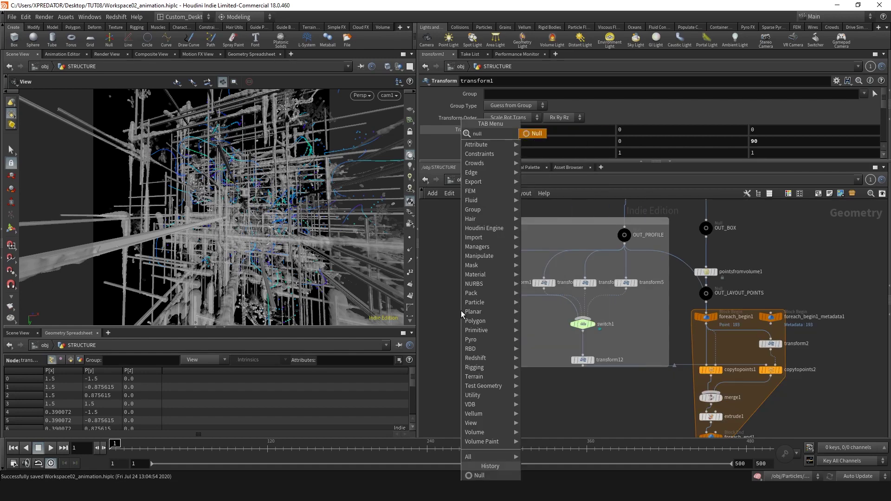
pyautogui.click(460, 311)
pyautogui.click(444, 346)
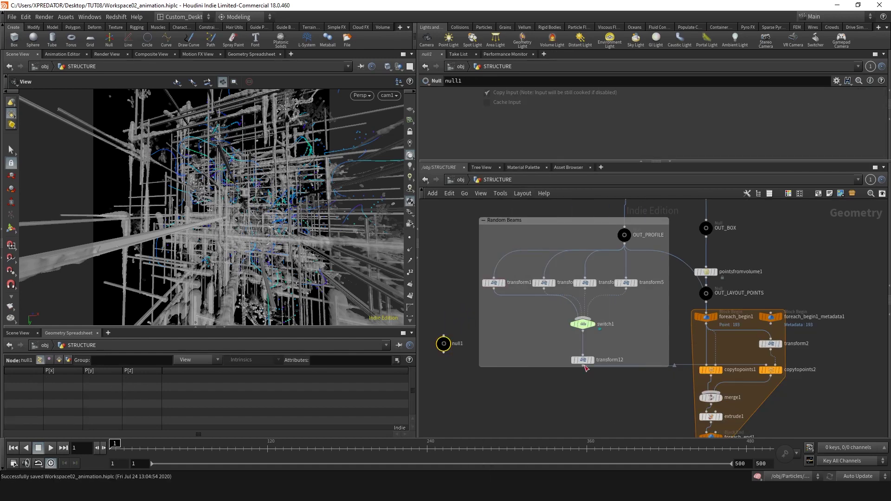
pyautogui.moveTo(446, 345); pyautogui.dragTo(579, 406)
pyautogui.scroll(-4, 469, 334)
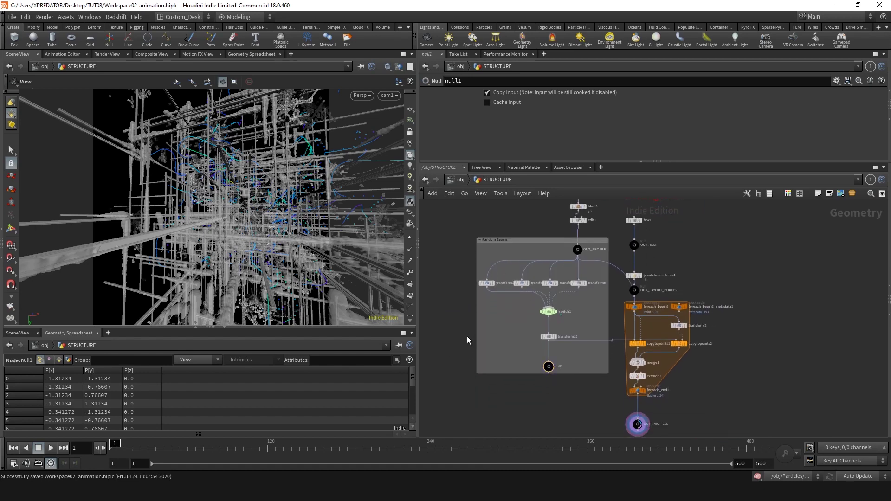
pyautogui.scroll(4, 538, 368)
pyautogui.moveTo(549, 370); pyautogui.dragTo(518, 367)
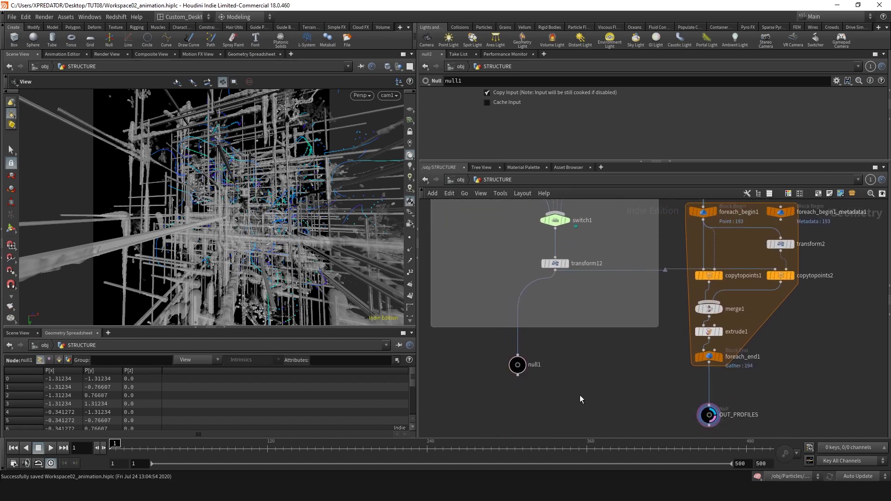
# Go up to the obj level and add slime.PNG as a network background image
pyautogui.press('u')
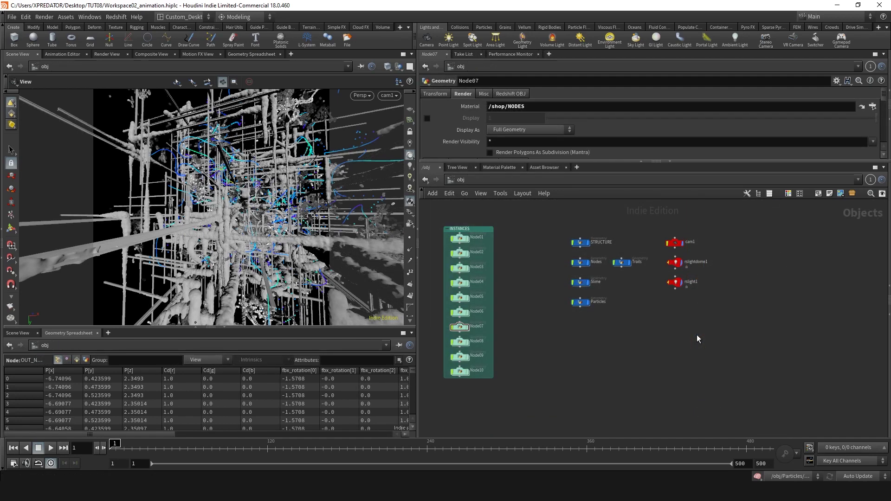
pyautogui.click(841, 194)
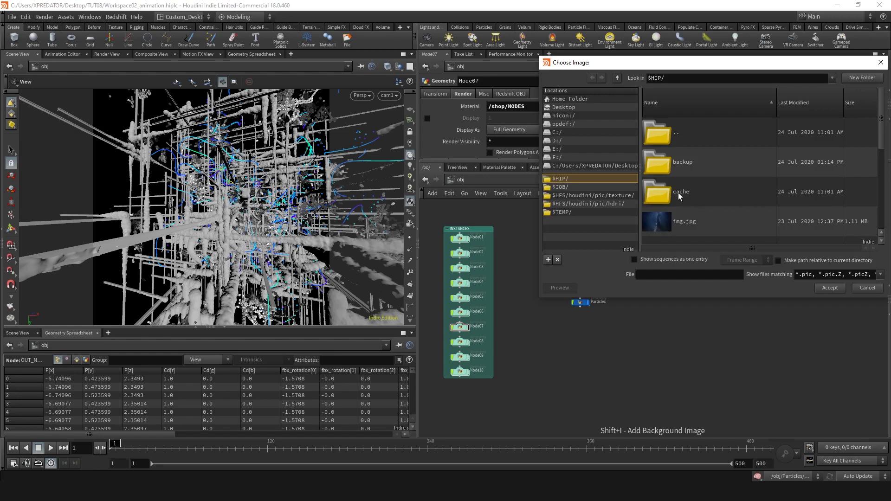
pyautogui.scroll(-1, 678, 196)
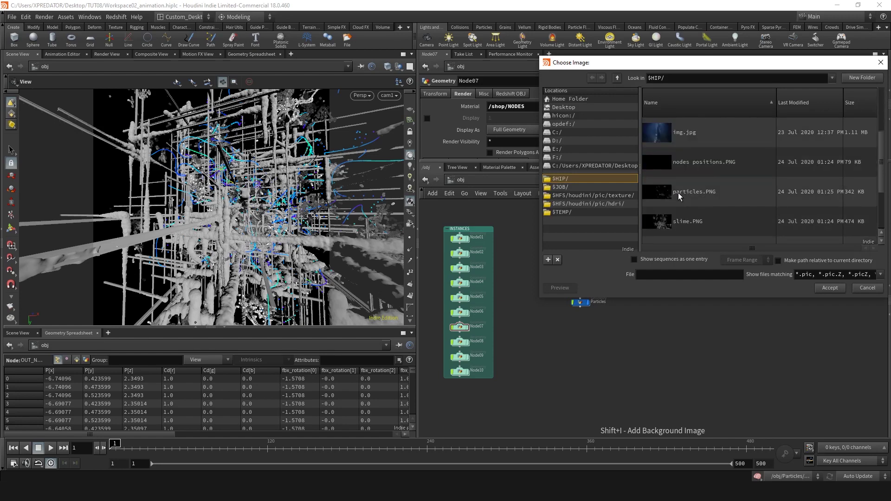
pyautogui.doubleClick(682, 225)
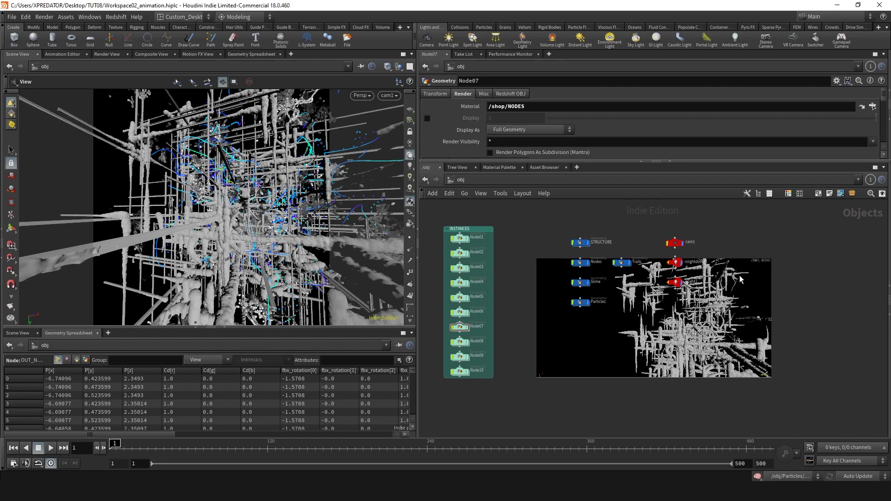
# Turn on background image editing, move the slime image below the nodes and shrink it to a small thumbnail
pyautogui.scroll(-5, 739, 288)
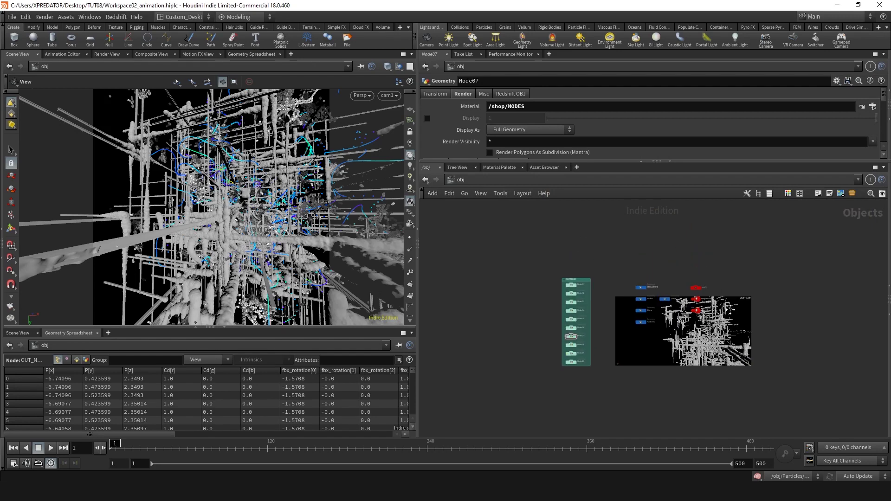
pyautogui.moveTo(746, 294); pyautogui.dragTo(669, 308, button='middle')
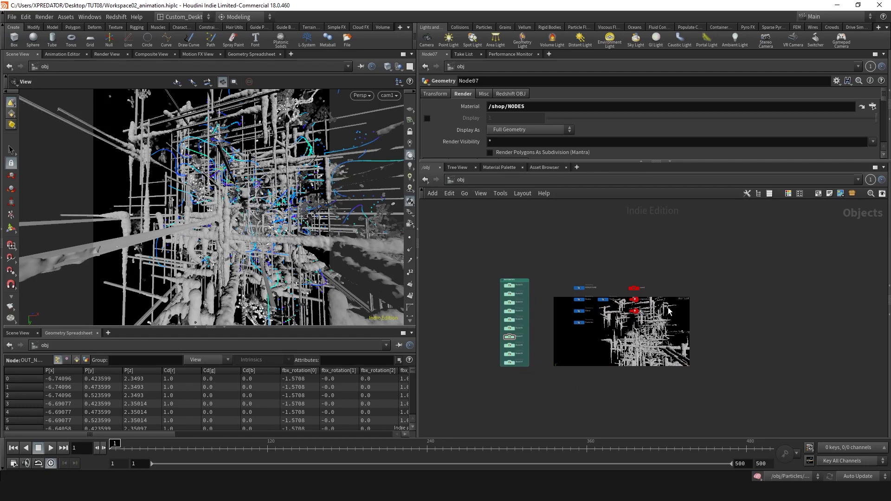
pyautogui.click(501, 194)
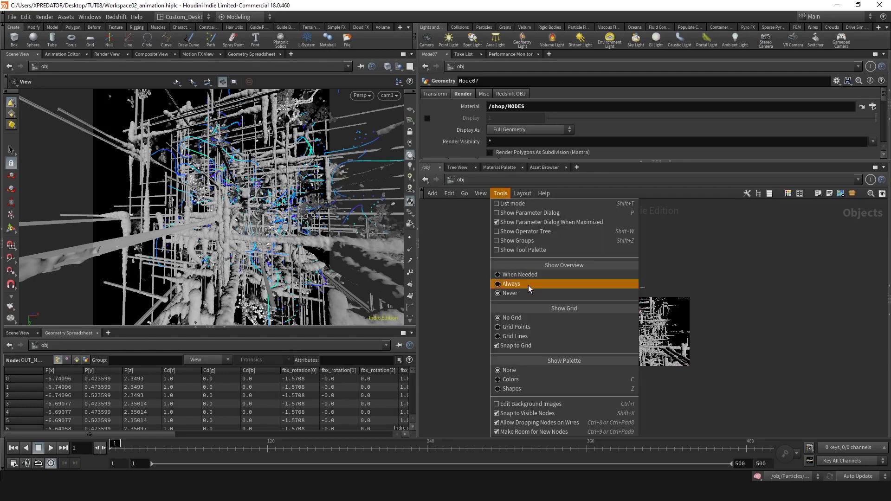
pyautogui.click(505, 404)
pyautogui.hotkey('ctrl', 'i')
pyautogui.hotkey('ctrl', 'i')
pyautogui.moveTo(662, 301); pyautogui.dragTo(664, 341)
pyautogui.moveTo(556, 400); pyautogui.dragTo(668, 360)
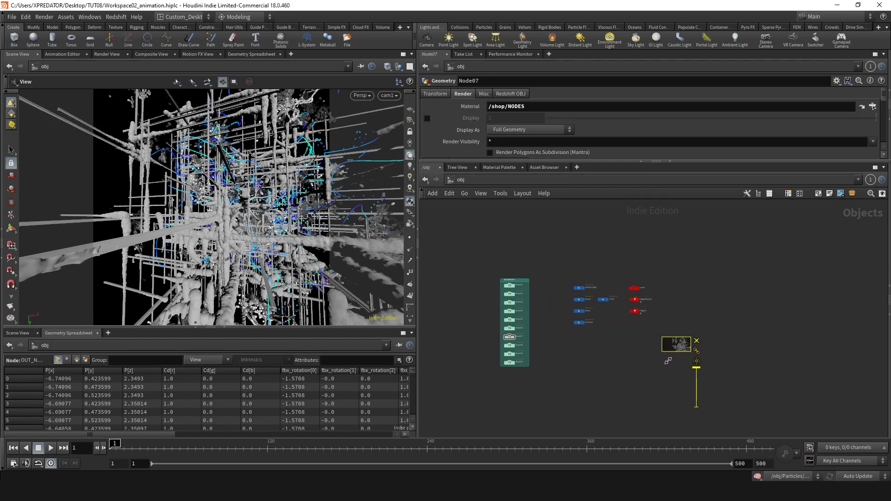
# Move the slime thumbnail into the space between the INSTANCES box and the Slime node
pyautogui.scroll(5, 682, 349)
pyautogui.moveTo(715, 344)
pyautogui.mouseDown()
pyautogui.moveTo(715, 384)
pyautogui.moveTo(715, 347)
pyautogui.mouseUp()
pyautogui.moveTo(741, 336); pyautogui.dragTo(742, 358, button='middle')
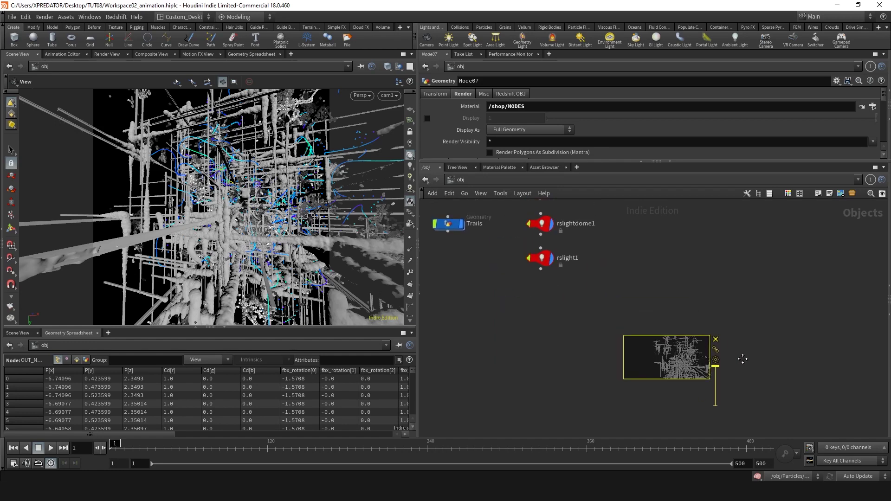
pyautogui.scroll(-3, 743, 366)
pyautogui.moveTo(700, 374); pyautogui.dragTo(455, 316)
# Link the slime thumbnail to the Slime node and test the link by moving the node slightly
pyautogui.scroll(5, 485, 315)
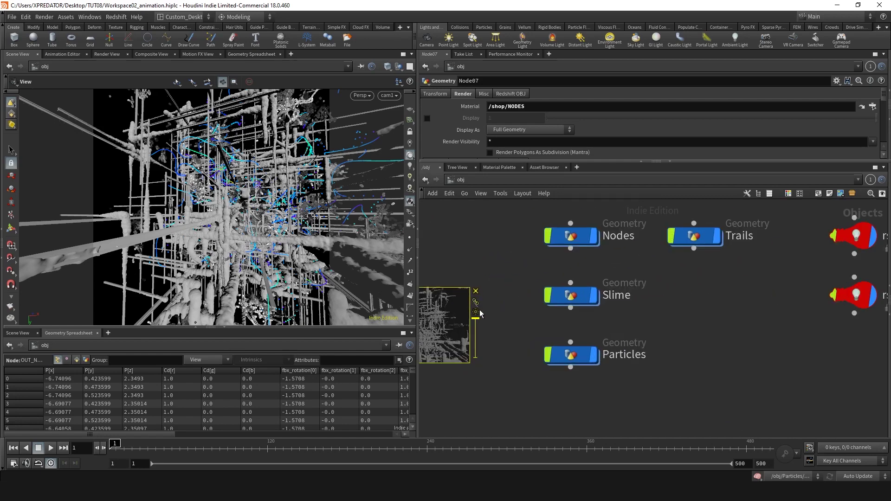
pyautogui.moveTo(476, 302); pyautogui.dragTo(557, 303)
pyautogui.scroll(-4, 546, 319)
pyautogui.click(552, 310)
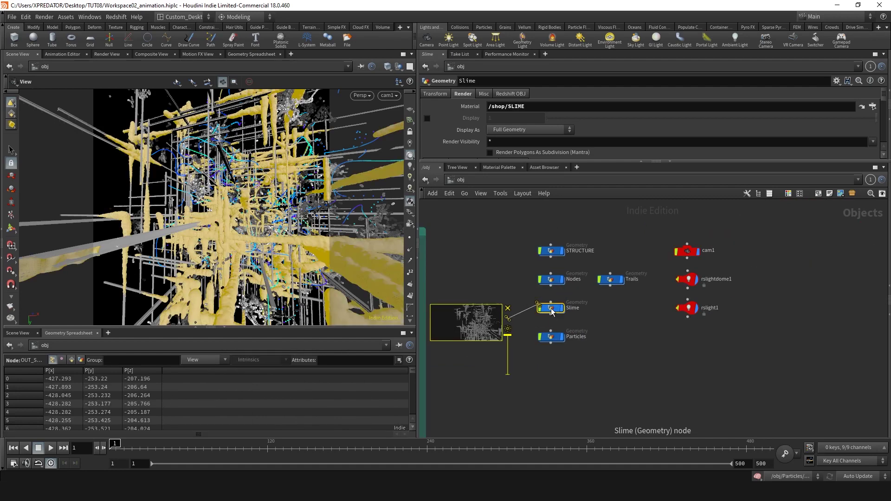
pyautogui.moveTo(551, 310)
pyautogui.mouseDown()
pyautogui.moveTo(551, 340)
pyautogui.moveTo(701, 362)
pyautogui.moveTo(590, 408)
pyautogui.moveTo(613, 417)
pyautogui.moveTo(538, 327)
pyautogui.moveTo(554, 310)
pyautogui.mouseUp()
pyautogui.click(487, 262)
pyautogui.scroll(3, 486, 261)
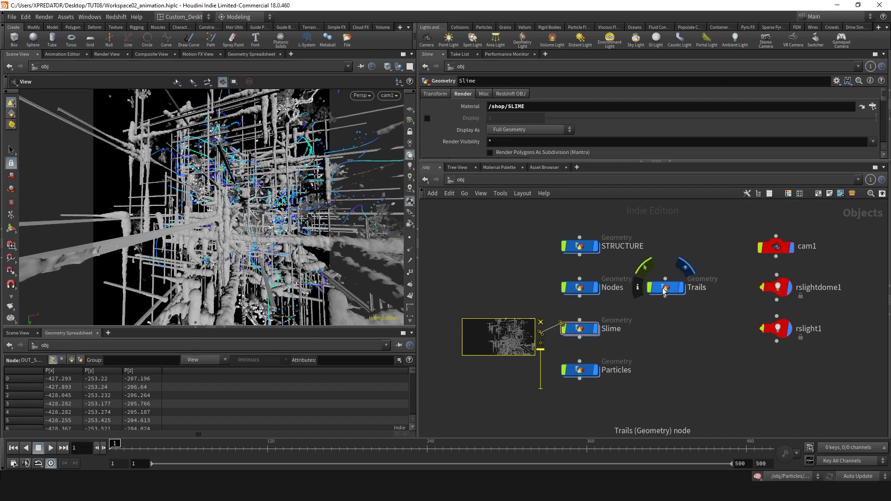
# Add nodes_positions.PNG as a network background image, shrink it to a thumbnail above the slime image and link it to the Nodes node
pyautogui.click(840, 193)
pyautogui.scroll(1, 696, 186)
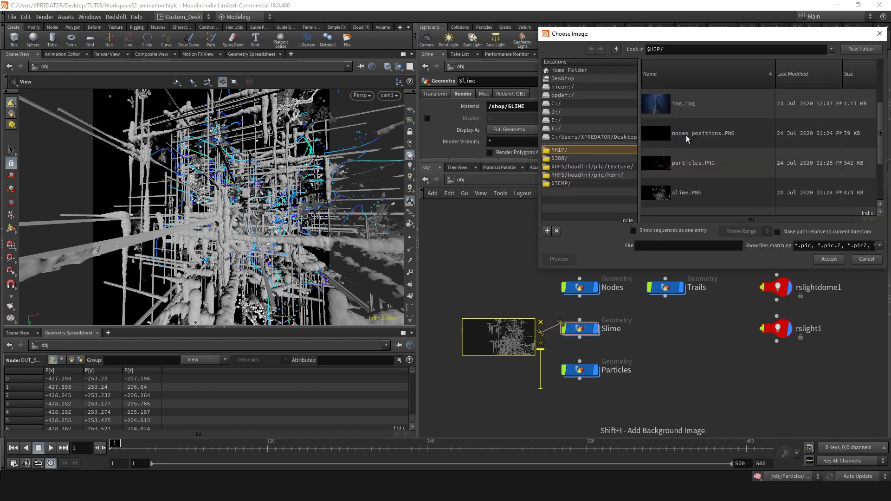
pyautogui.doubleClick(686, 136)
pyautogui.moveTo(649, 259); pyautogui.dragTo(577, 350)
pyautogui.scroll(-3, 657, 328)
pyautogui.moveTo(685, 426); pyautogui.dragTo(569, 308)
# Add the particles image to the network, shrink it to a thumbnail below the slime image and link it to the Particles node
pyautogui.hotkey('shift', 'i')
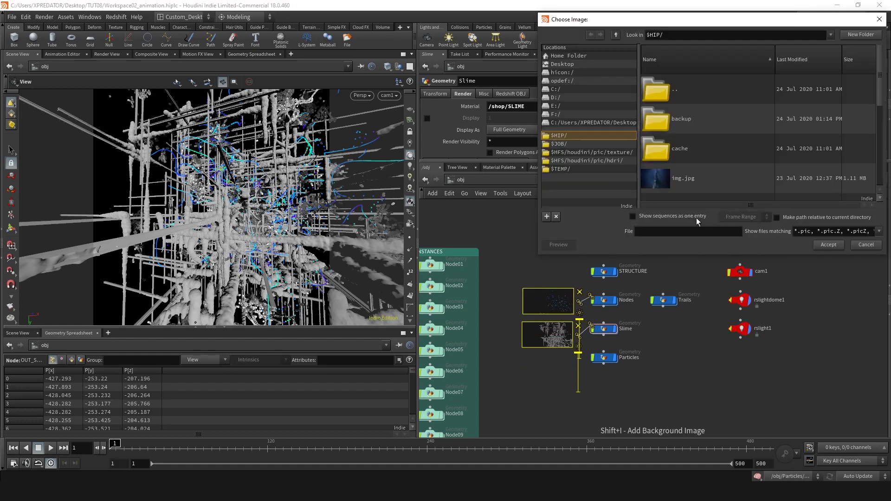
pyautogui.doubleClick(690, 126)
pyautogui.moveTo(707, 373)
pyautogui.mouseDown()
pyautogui.moveTo(702, 397)
pyautogui.moveTo(695, 379)
pyautogui.mouseUp()
pyautogui.moveTo(751, 389); pyautogui.dragTo(567, 311)
pyautogui.moveTo(566, 311); pyautogui.dragTo(566, 361, button='middle')
# Add the structure image to the network, shrink it to a thumbnail at the top of the image column and link it to the STRUCTURE node
pyautogui.hotkey('shift', 'i')
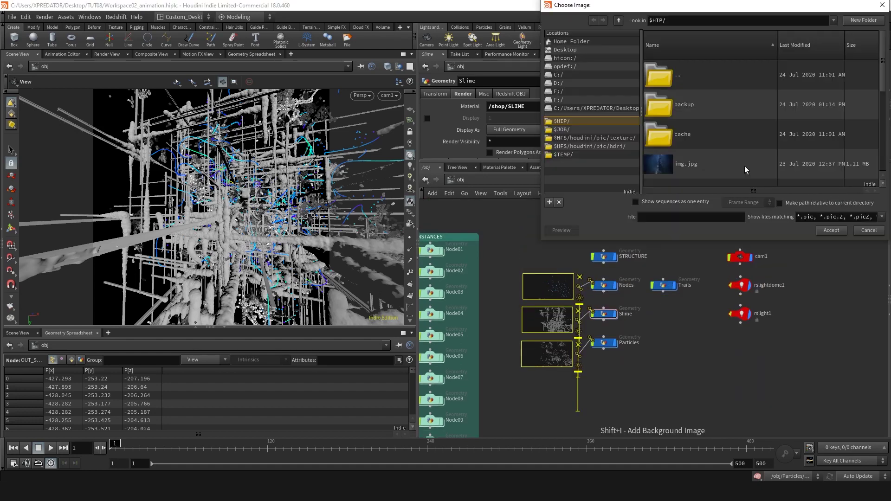
pyautogui.doubleClick(689, 164)
pyautogui.moveTo(659, 273); pyautogui.dragTo(655, 275)
pyautogui.moveTo(756, 359); pyautogui.dragTo(574, 268)
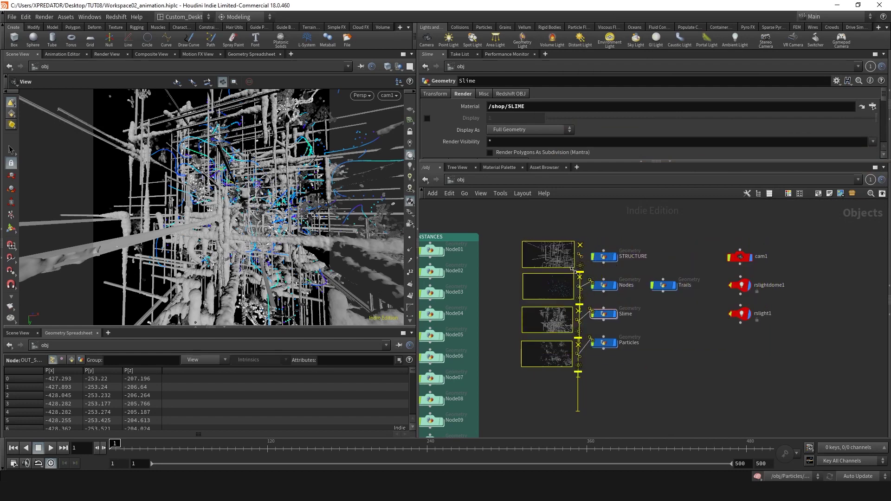
pyautogui.scroll(4, 574, 267)
pyautogui.moveTo(580, 228); pyautogui.dragTo(631, 248)
# Add the blue trails image to the network and shrink it to a thumbnail just below the Trails node
pyautogui.scroll(-4, 800, 270)
pyautogui.moveTo(801, 270); pyautogui.dragTo(741, 267, button='middle')
pyautogui.hotkey('shift', 'i')
pyautogui.scroll(-4, 696, 154)
pyautogui.doubleClick(679, 148)
pyautogui.moveTo(710, 304); pyautogui.dragTo(779, 323)
pyautogui.moveTo(838, 390); pyautogui.dragTo(790, 263)
# Turn off background image editing and test the image link by moving the STRUCTURE node slightly upward
pyautogui.scroll(4, 658, 297)
pyautogui.hotkey('ctrl', 'i')
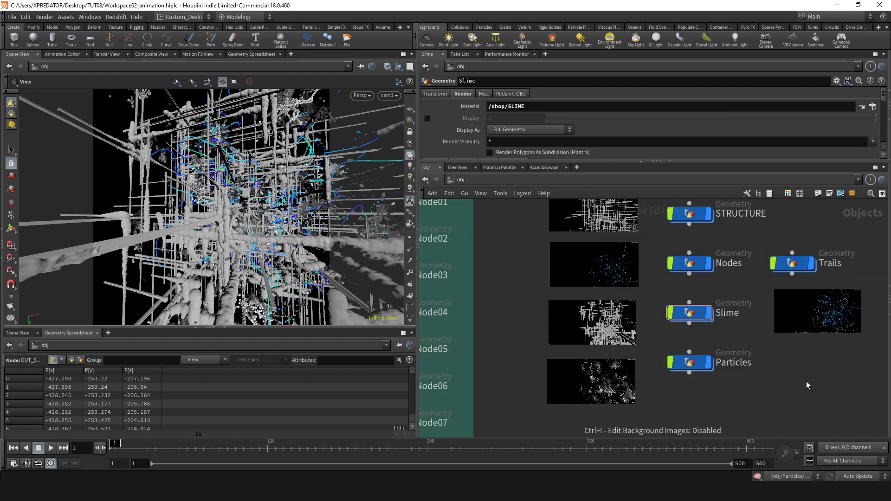
pyautogui.press('h')
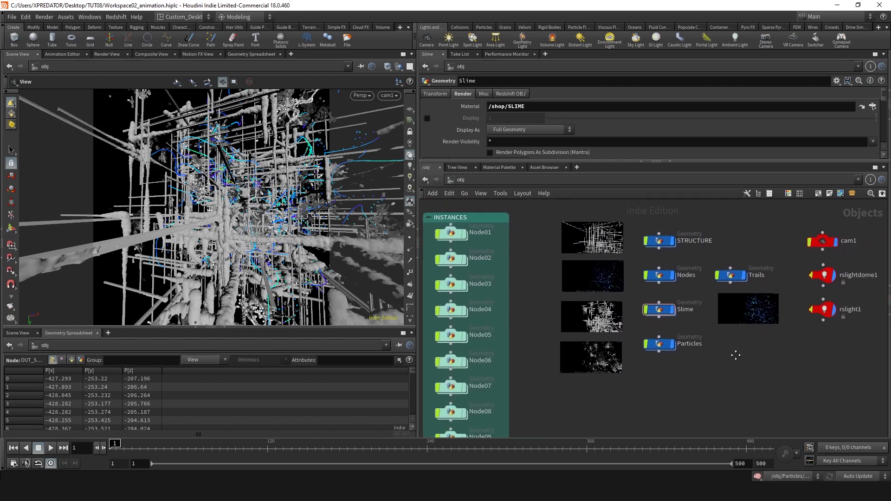
pyautogui.moveTo(661, 247); pyautogui.dragTo(662, 239)
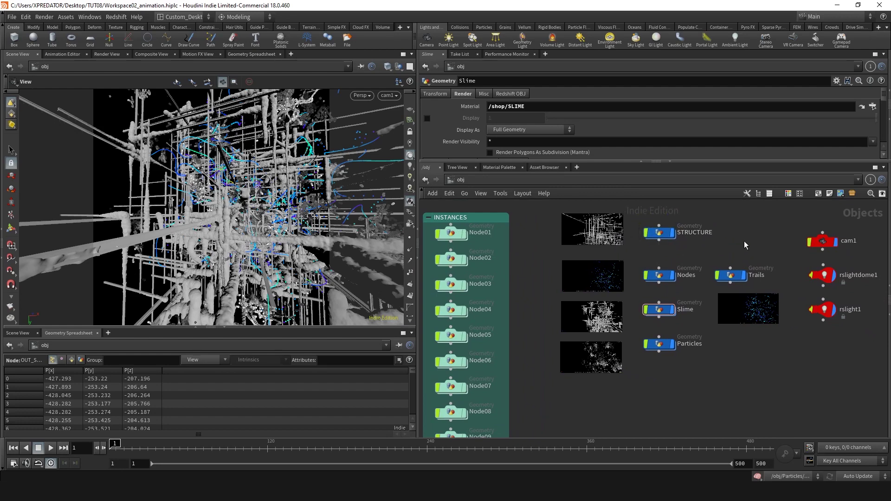
# Start saving the current desktop layout as a new desktop
pyautogui.click(181, 17)
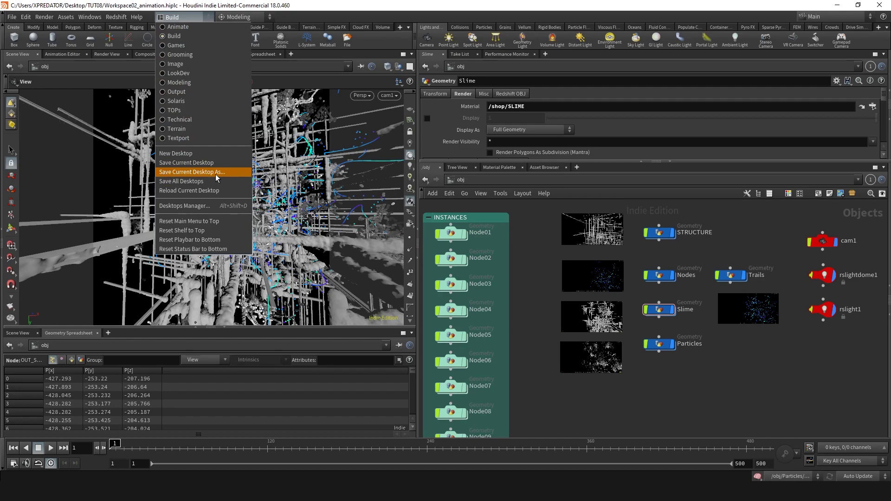
pyautogui.click(216, 178)
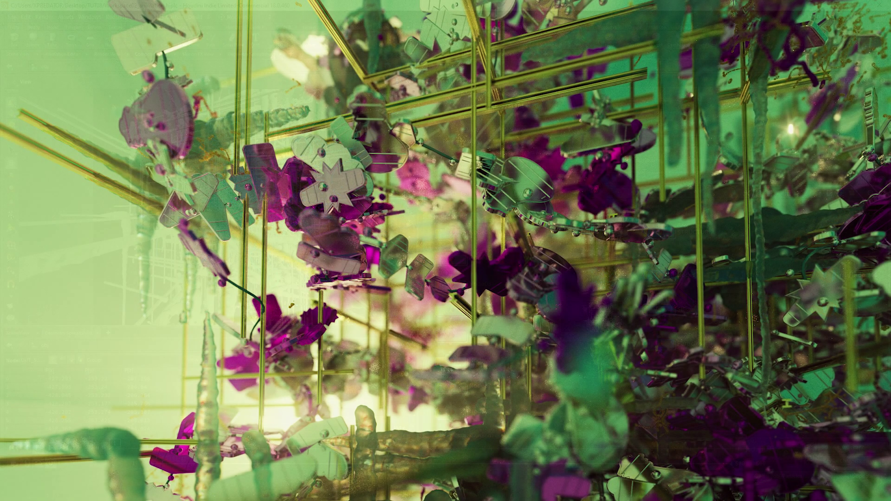